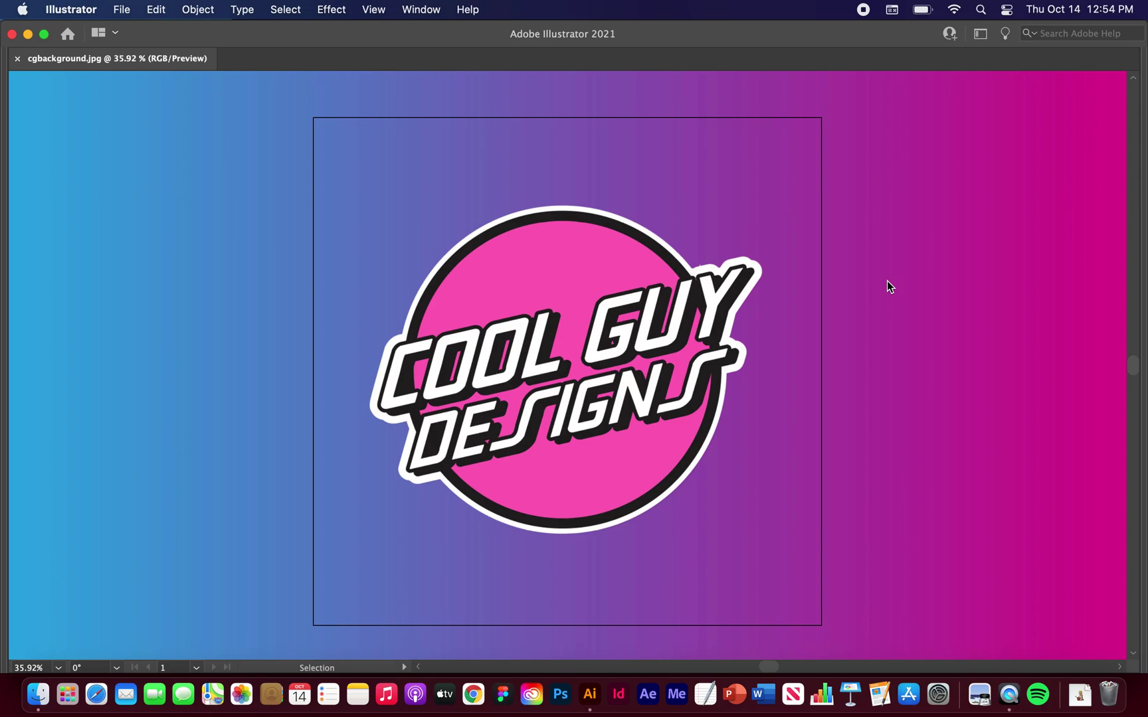
Step: Create a 1000 × 1000 px RGB document in pixels named 'Bloody Letters'
{"action": "left_click", "coordinate": [121, 9]}
{"action": "left_click", "coordinate": [129, 30]}
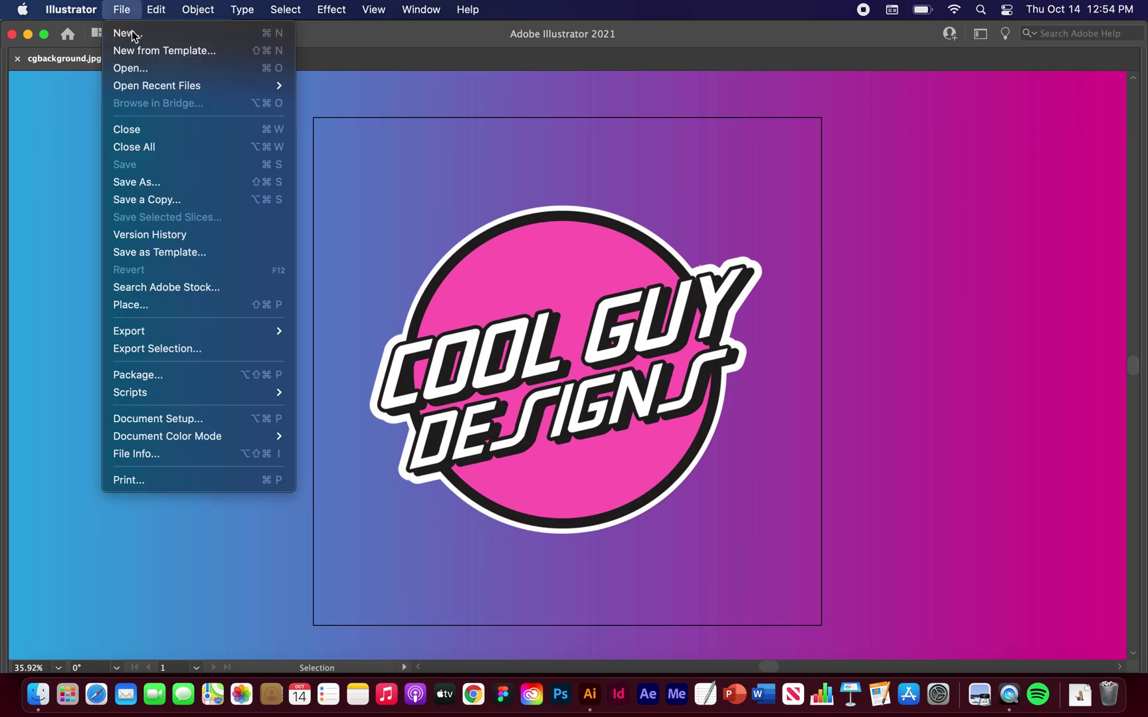
{"action": "left_click", "coordinate": [838, 157]}
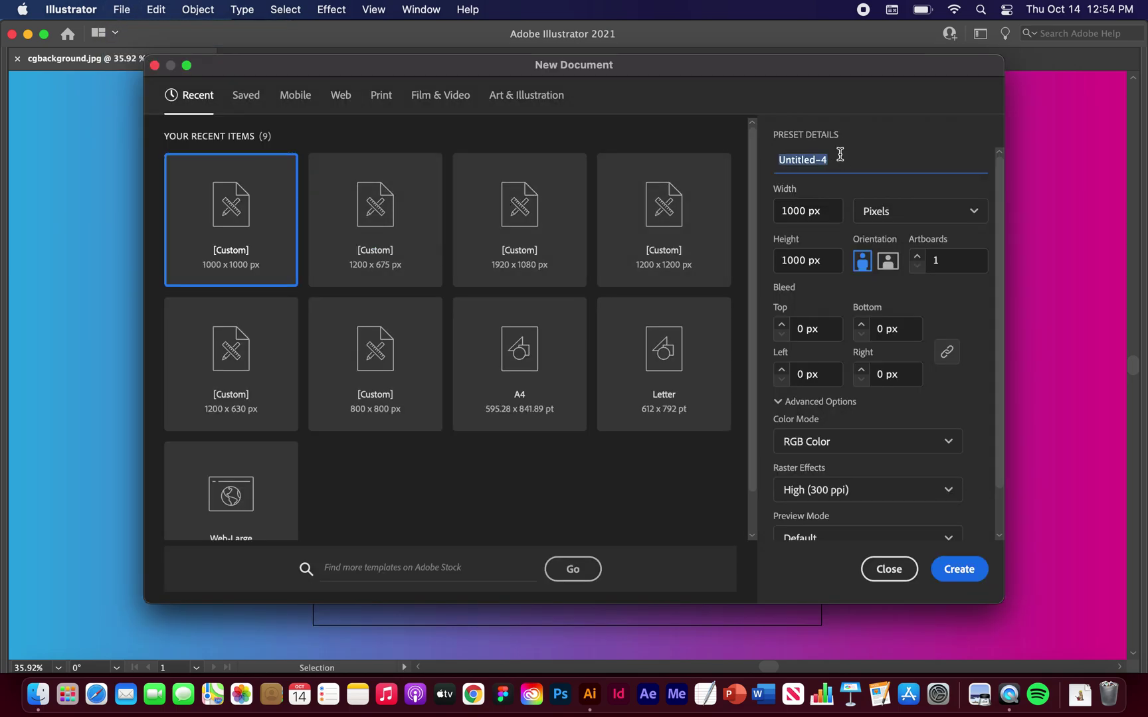
{"action": "type", "text": "Bloody Letters"}
{"action": "left_click", "coordinate": [920, 219]}
{"action": "left_click", "coordinate": [910, 241]}
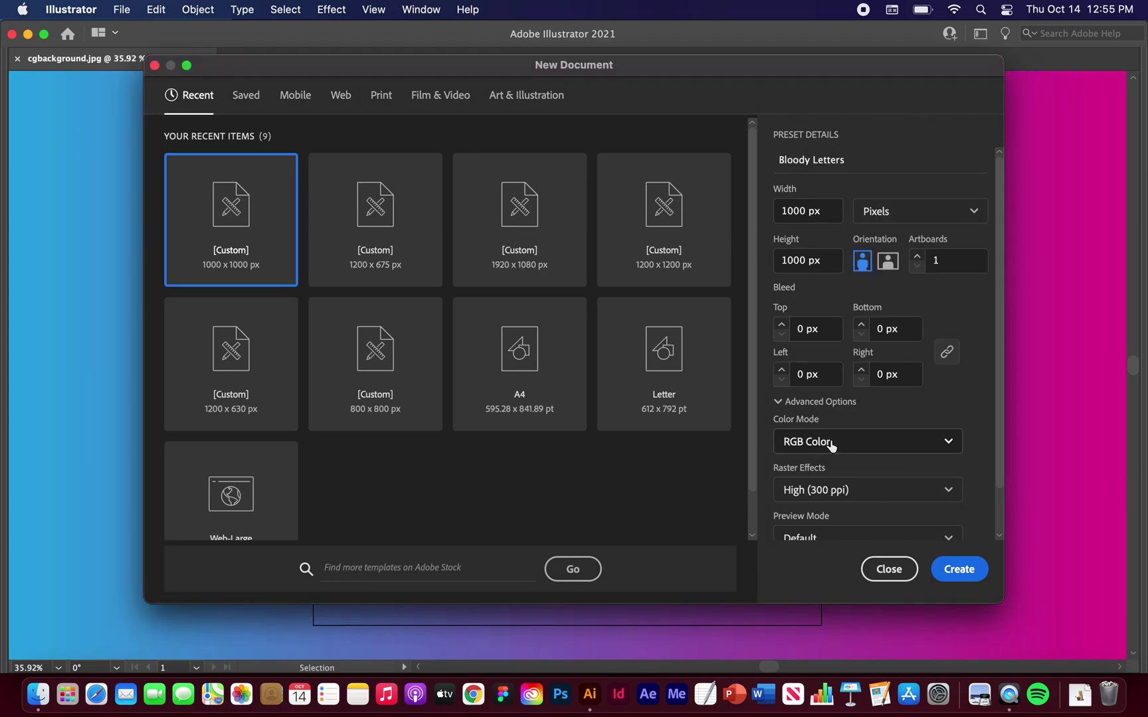
{"action": "left_click", "coordinate": [958, 570]}
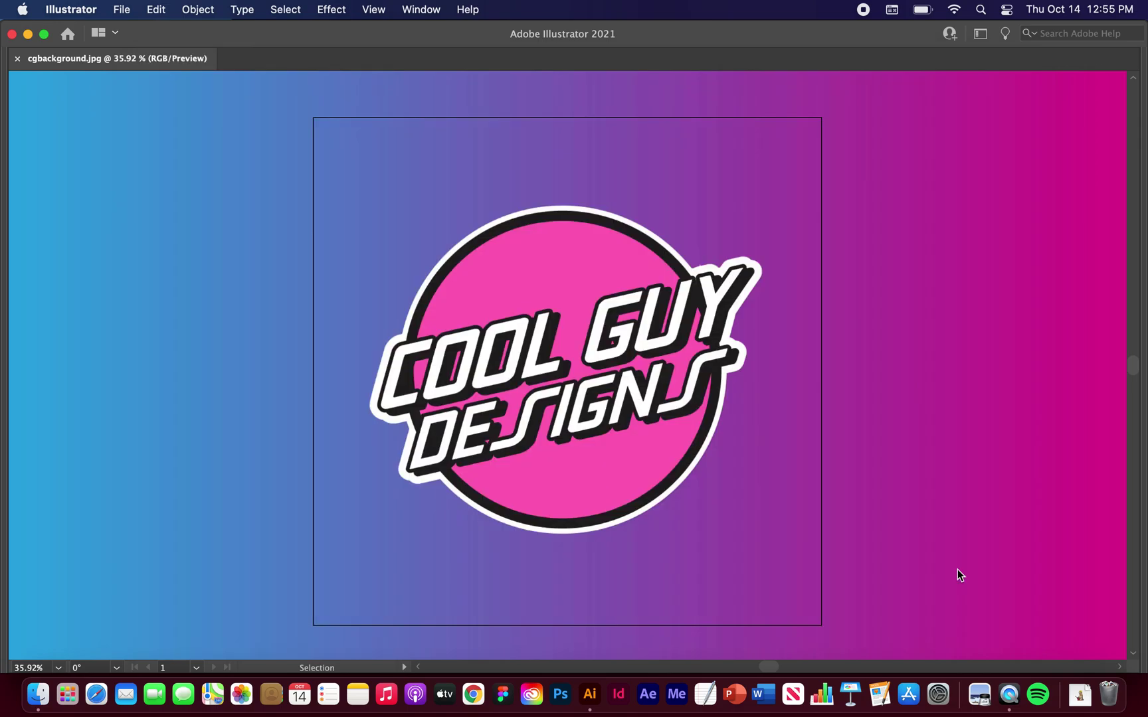
Step: Restore the hidden panels, dock the Gradient panel and reset to the Essentials Classic workspace
{"action": "key", "text": "Tab"}
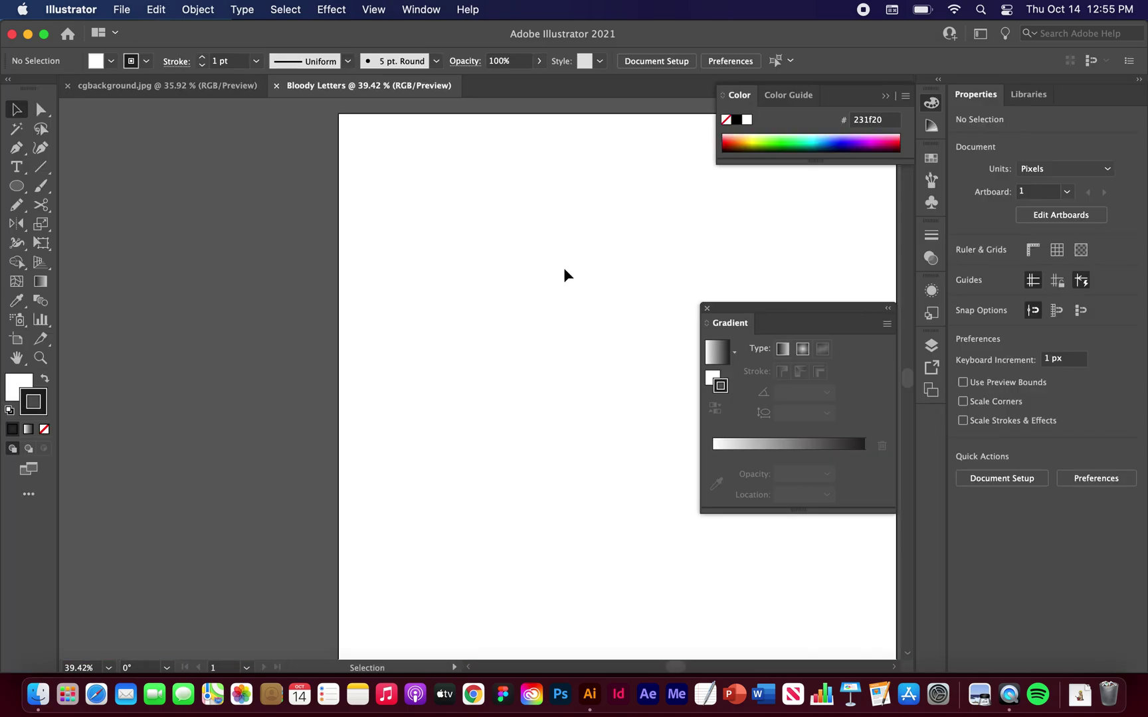
{"action": "key", "text": "super+0"}
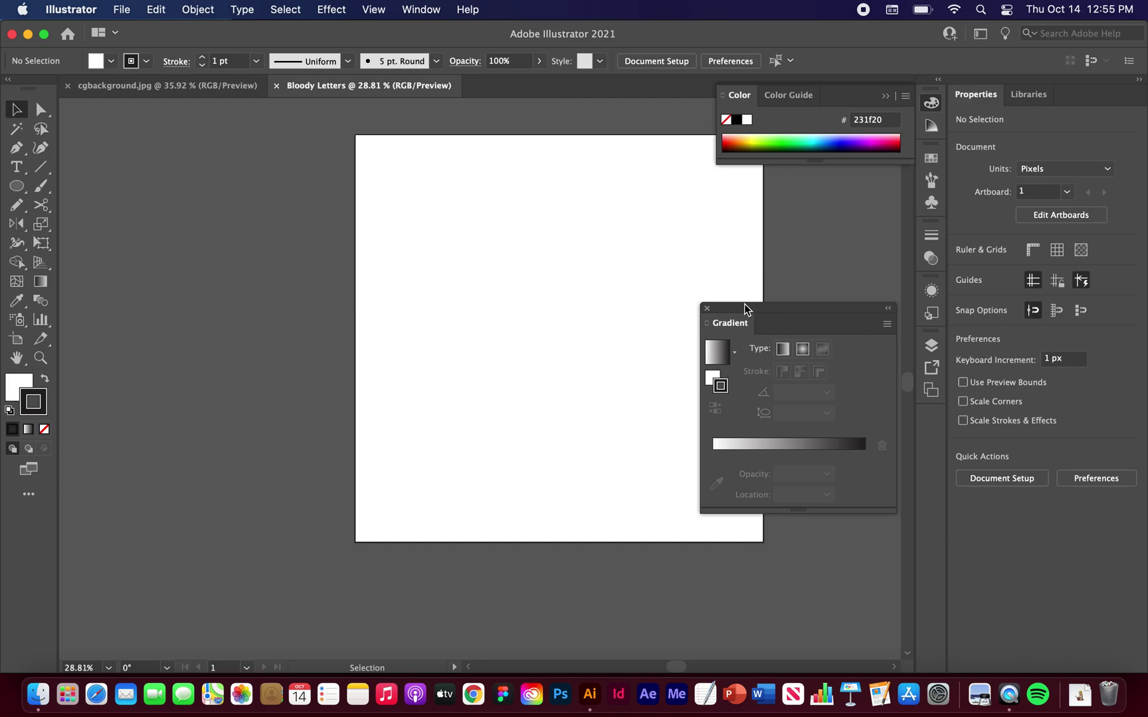
{"action": "left_click_drag", "start_coordinate": [744, 305], "coordinate": [932, 344]}
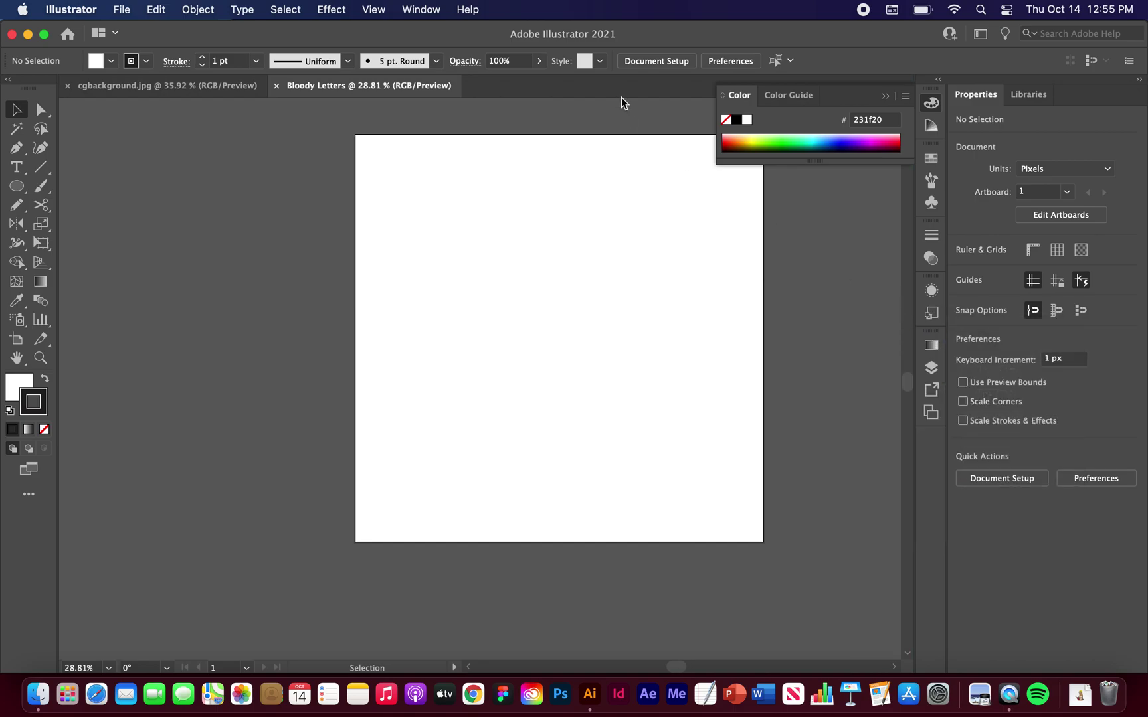
{"action": "left_click", "coordinate": [421, 9]}
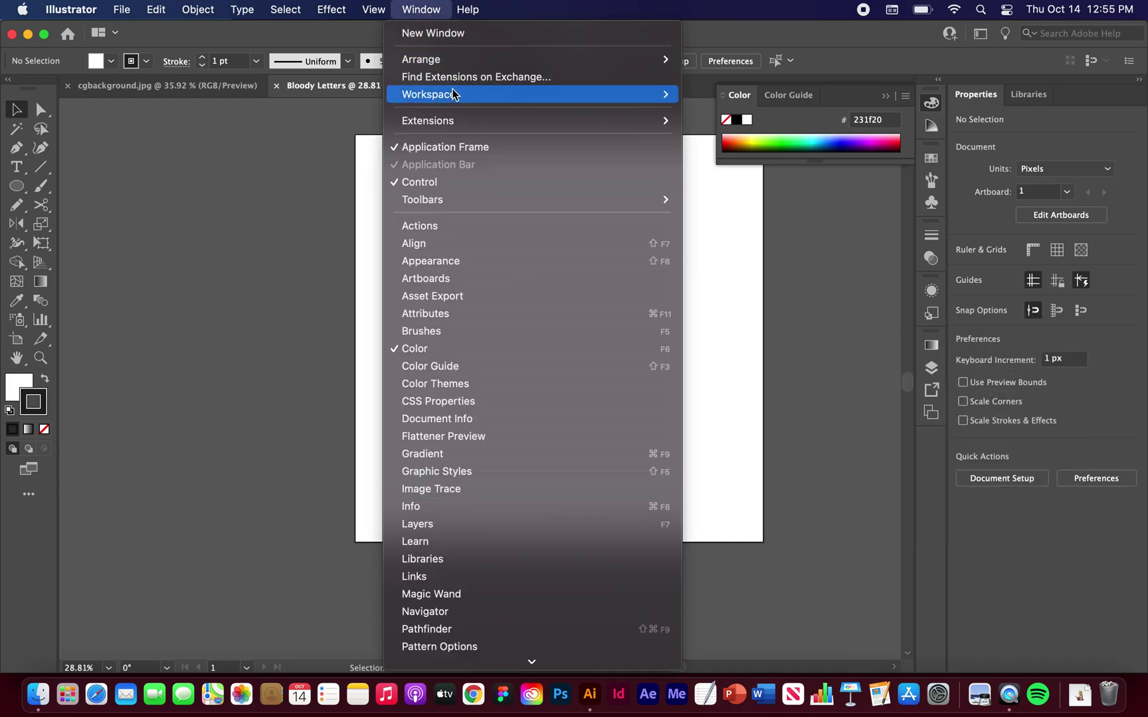
{"action": "mouse_move", "coordinate": [389, 96]}
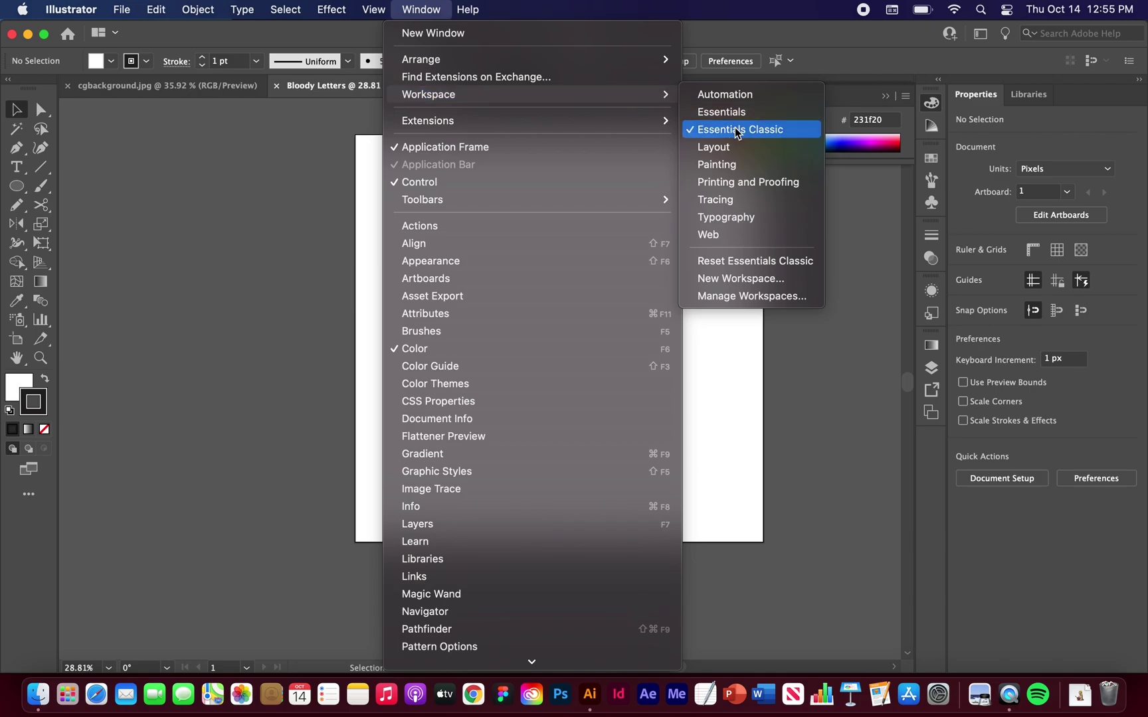
{"action": "left_click", "coordinate": [738, 264]}
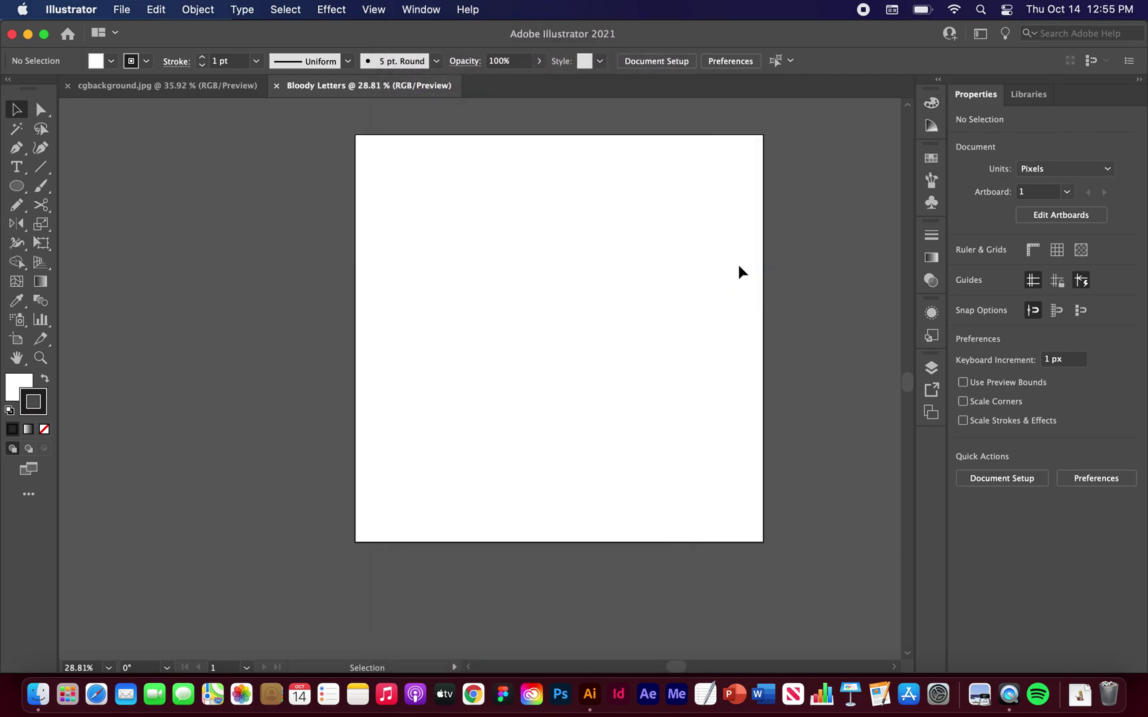
{"action": "scroll", "coordinate": [771, 249], "scroll_direction": "up", "scroll_amount": 3}
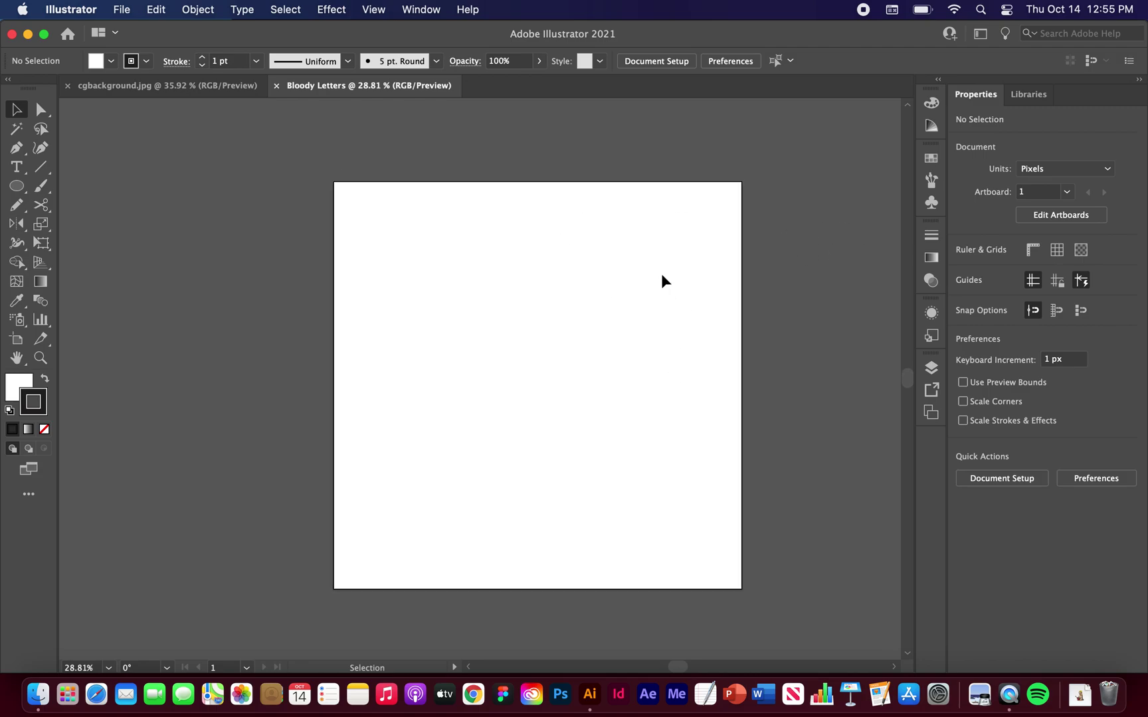
{"action": "left_click", "coordinate": [14, 170]}
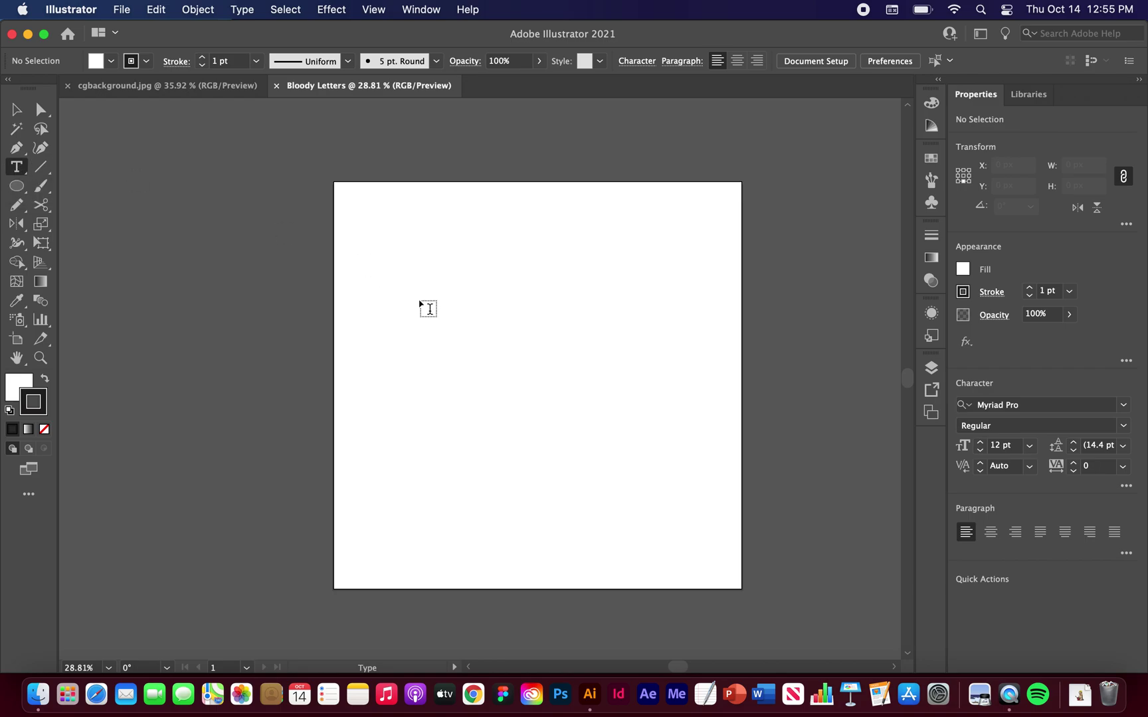
Step: Type BLOOD on the artboard, scale it to about 668 × 241 px and move it to centre
{"action": "left_click", "coordinate": [424, 307]}
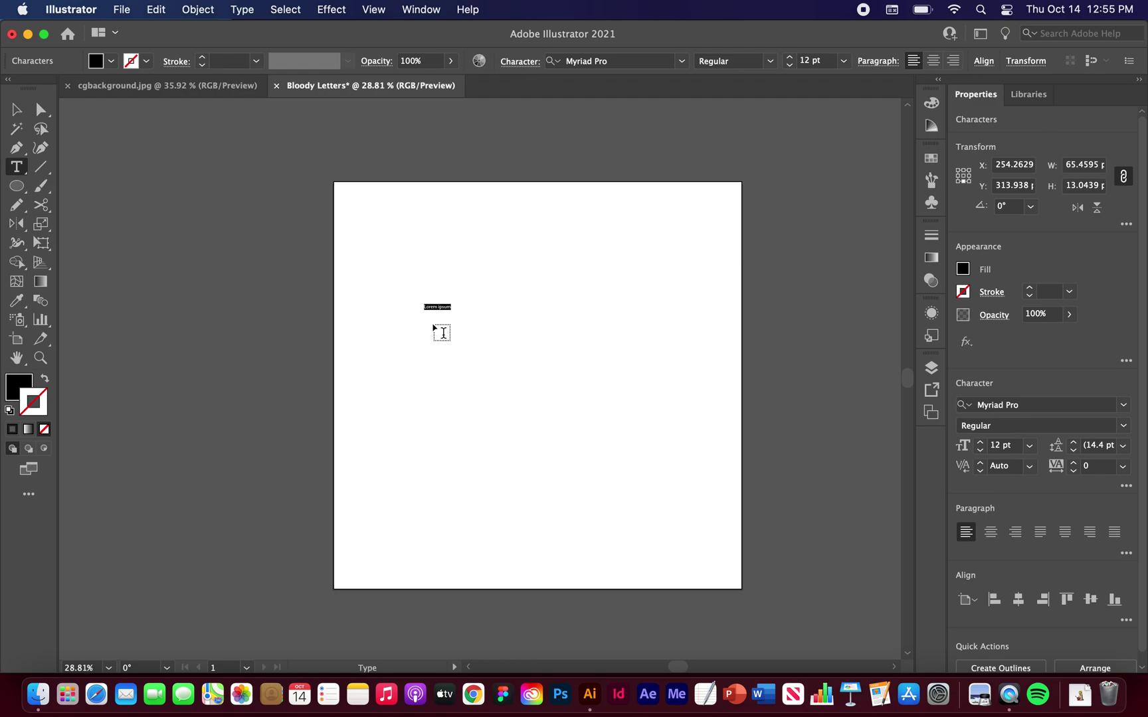
{"action": "type", "text": "BLOOD"}
{"action": "key", "text": "Escape"}
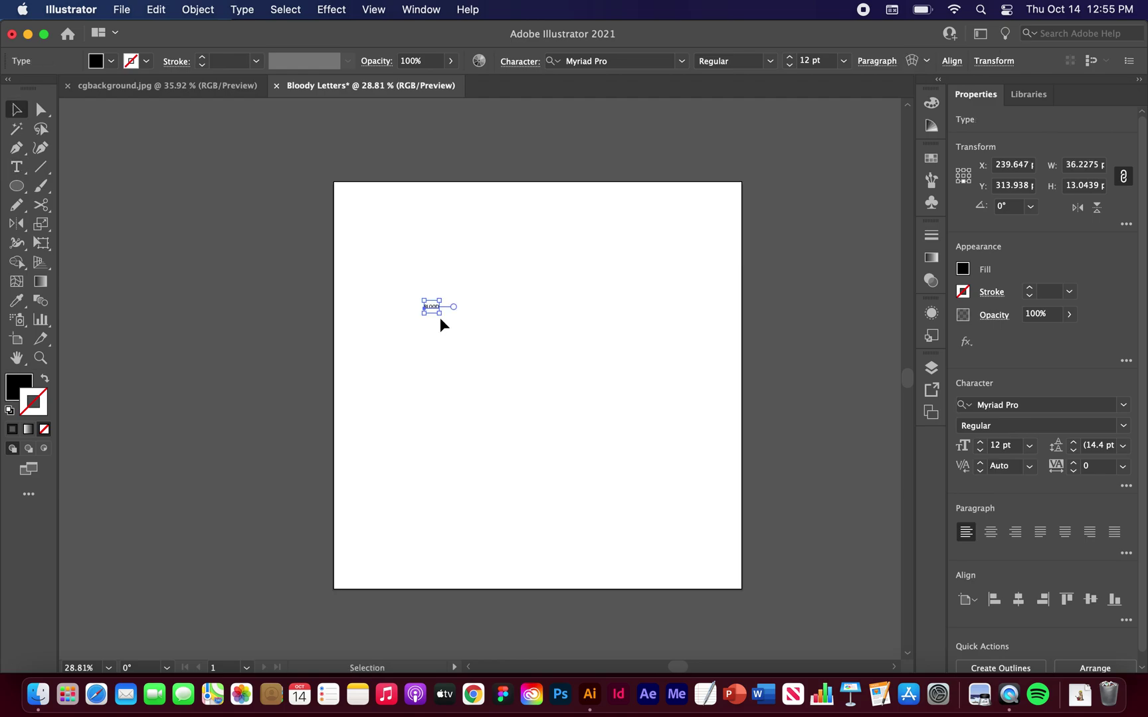
{"action": "left_click_drag", "start_coordinate": [440, 314], "coordinate": [705, 469]}
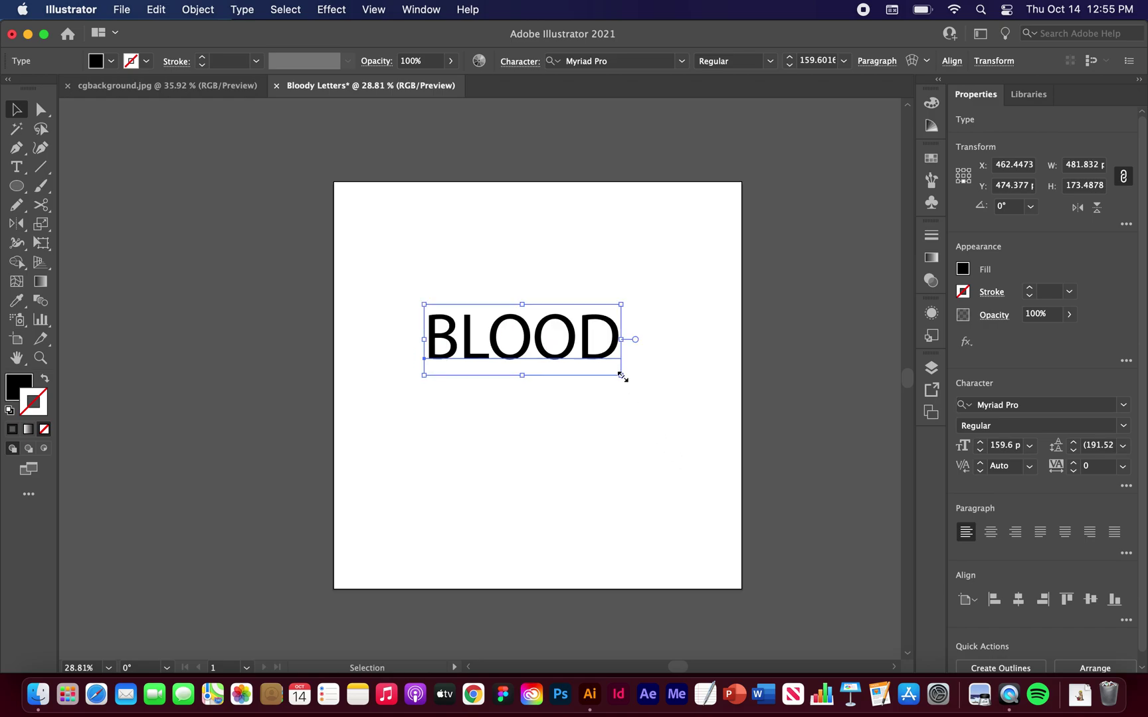
{"action": "left_click_drag", "start_coordinate": [621, 376], "coordinate": [692, 432]}
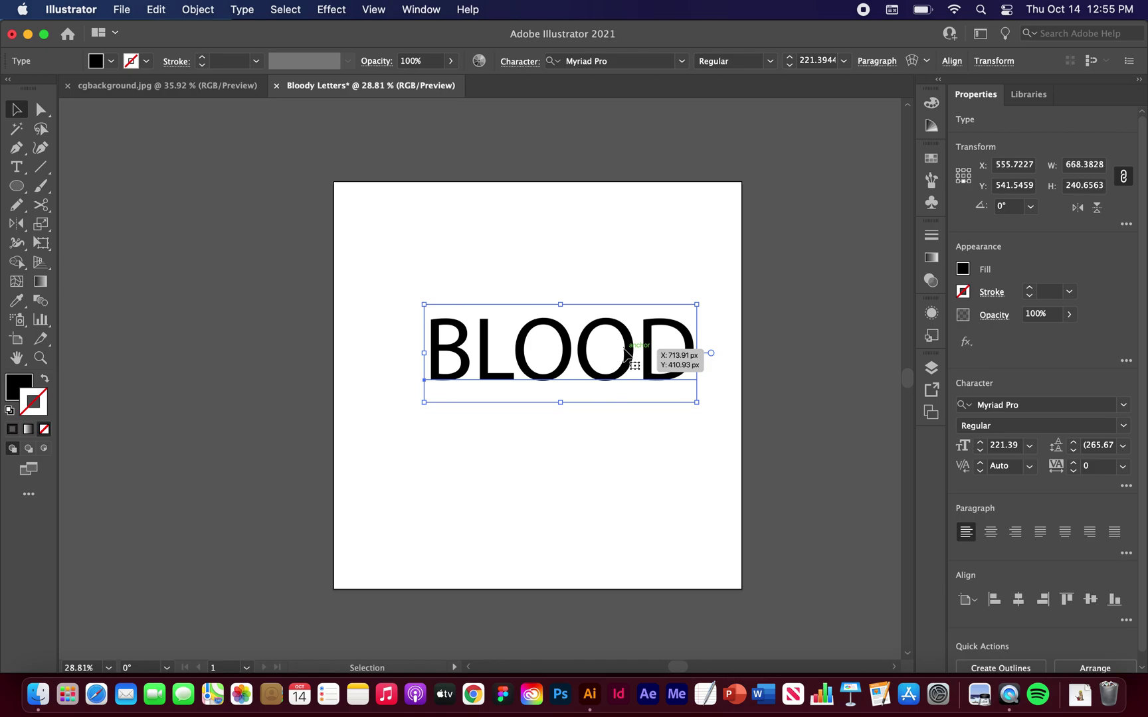
{"action": "left_click_drag", "start_coordinate": [626, 354], "coordinate": [605, 386]}
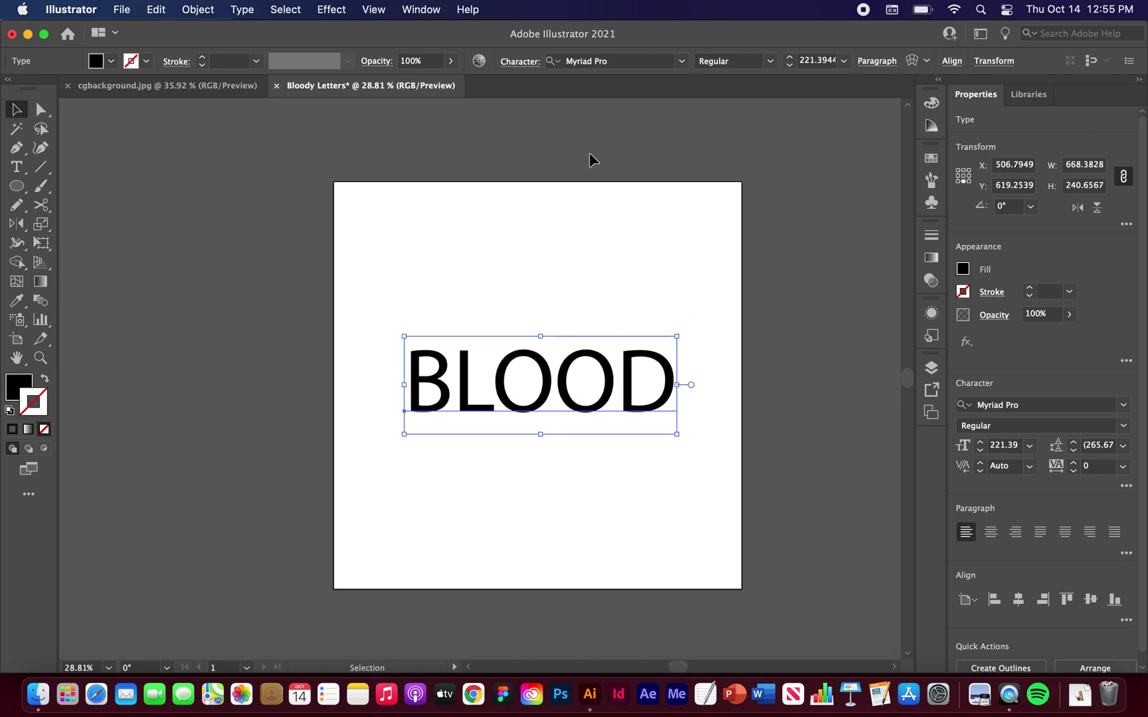
{"action": "left_click", "coordinate": [623, 63]}
Step: Set BLOOD in Marker Felt, trying Thin before settling on the Wide style
{"action": "left_click", "coordinate": [683, 62]}
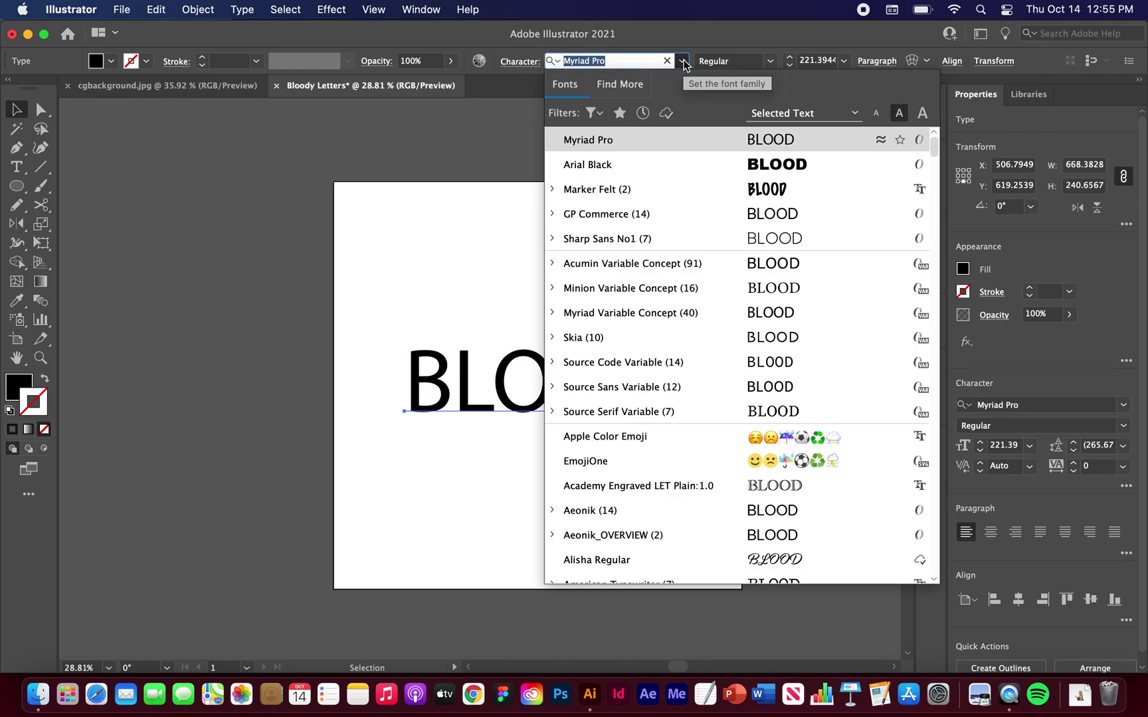
{"action": "left_click", "coordinate": [605, 195]}
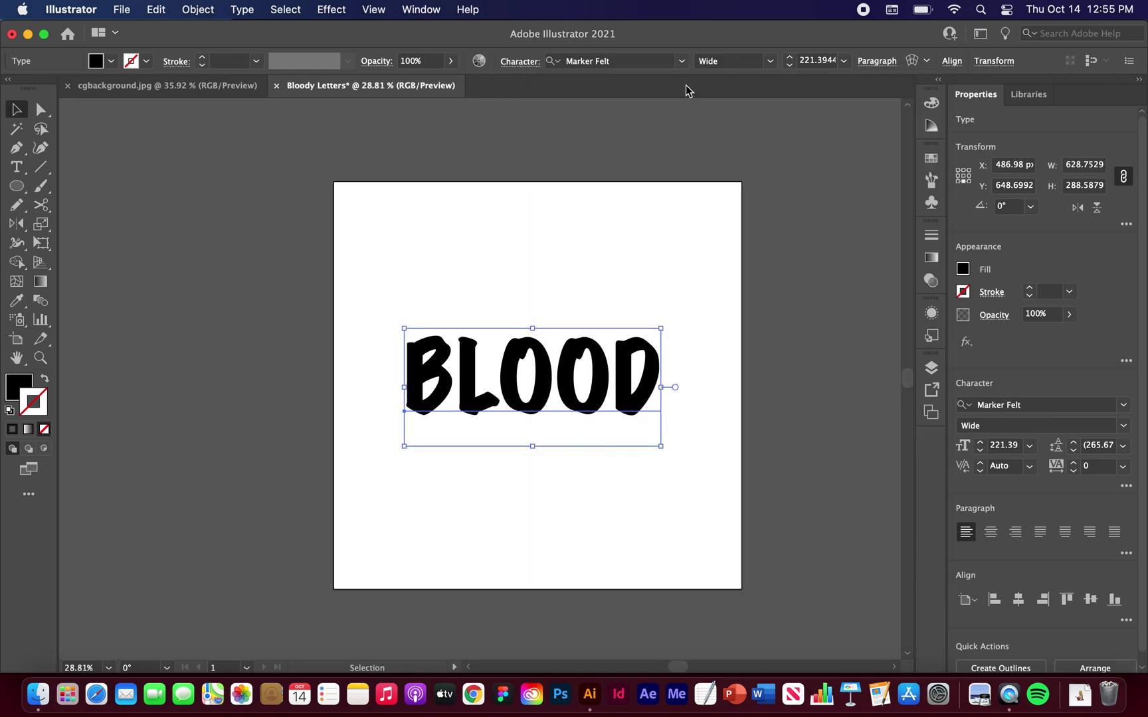
{"action": "left_click", "coordinate": [724, 61]}
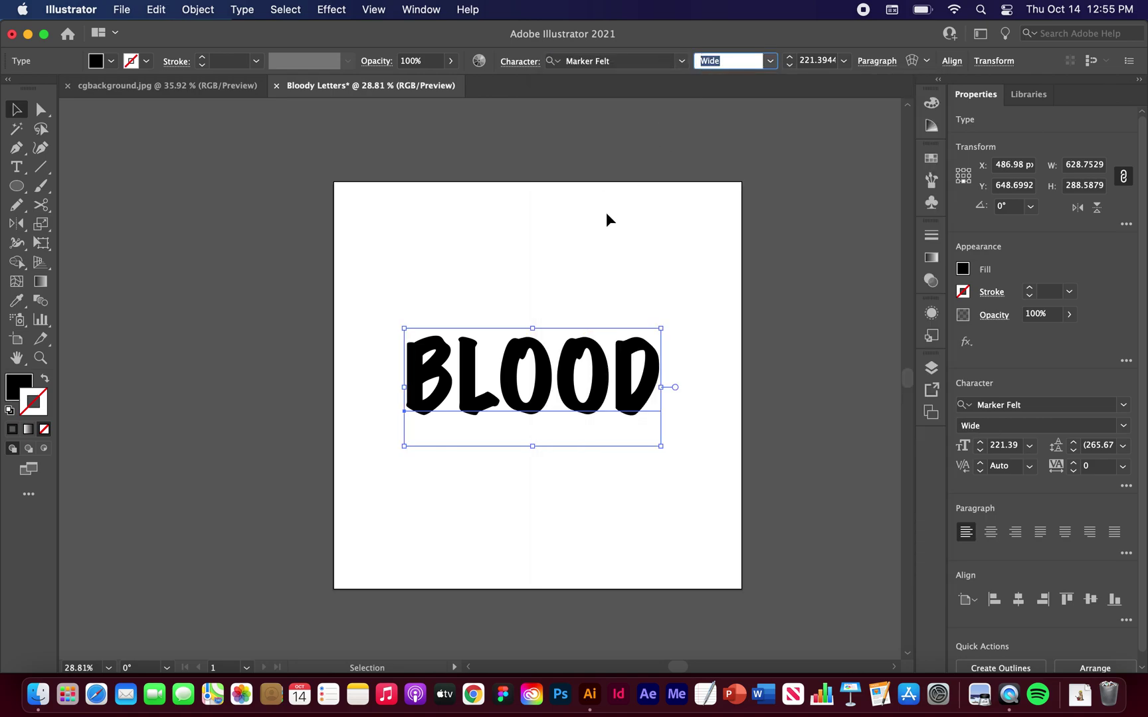
{"action": "left_click", "coordinate": [769, 60]}
{"action": "left_click", "coordinate": [734, 80]}
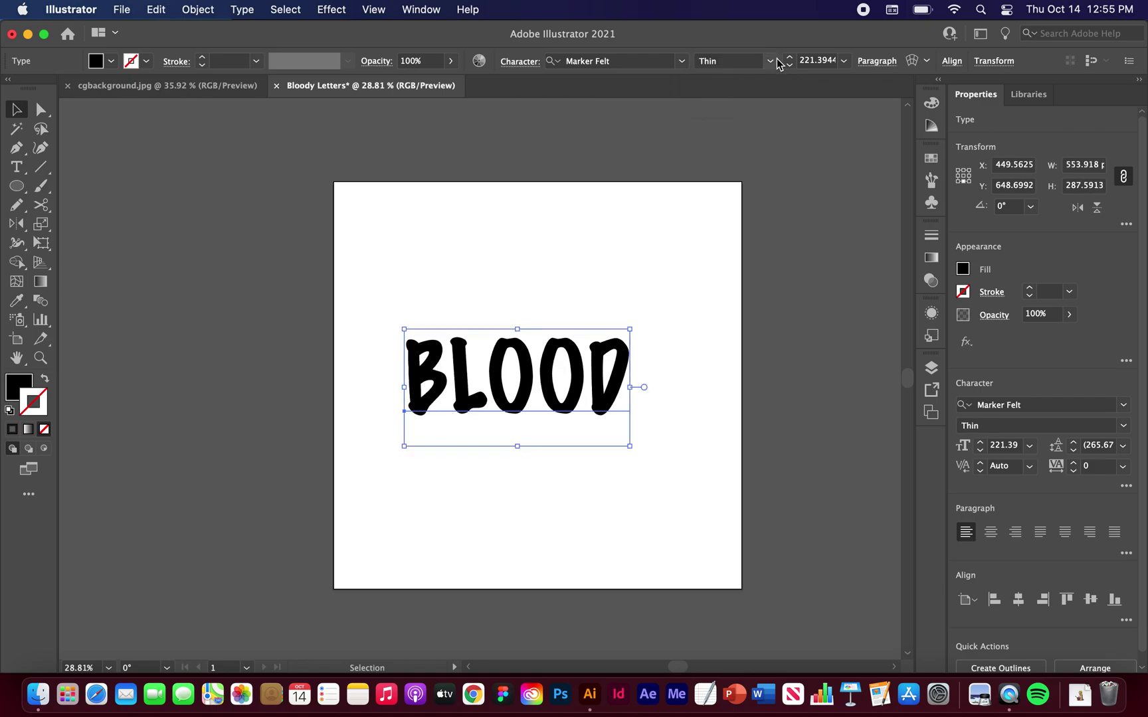
{"action": "left_click", "coordinate": [770, 60]}
{"action": "left_click", "coordinate": [744, 97]}
Step: Deselect the text and zoom in to inspect the Marker Felt letters
{"action": "left_click", "coordinate": [582, 300]}
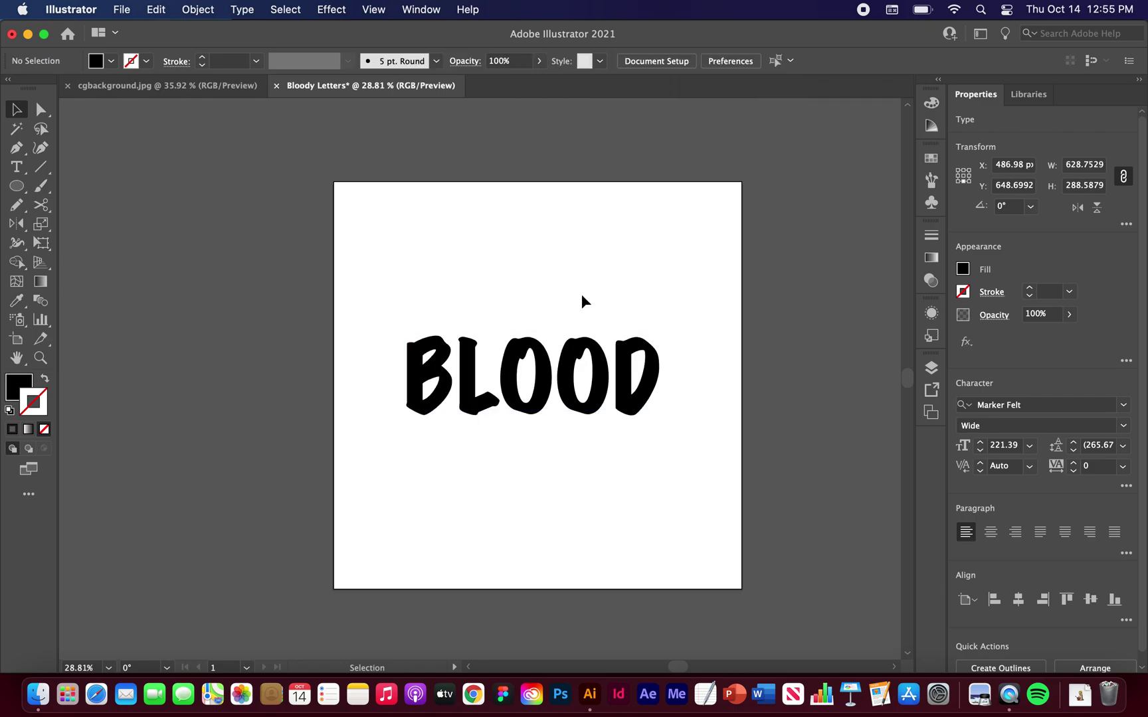
{"action": "scroll", "coordinate": [432, 411], "scroll_direction": "up", "scroll_amount": 3}
{"action": "scroll", "coordinate": [432, 412], "scroll_direction": "up", "scroll_amount": 4}
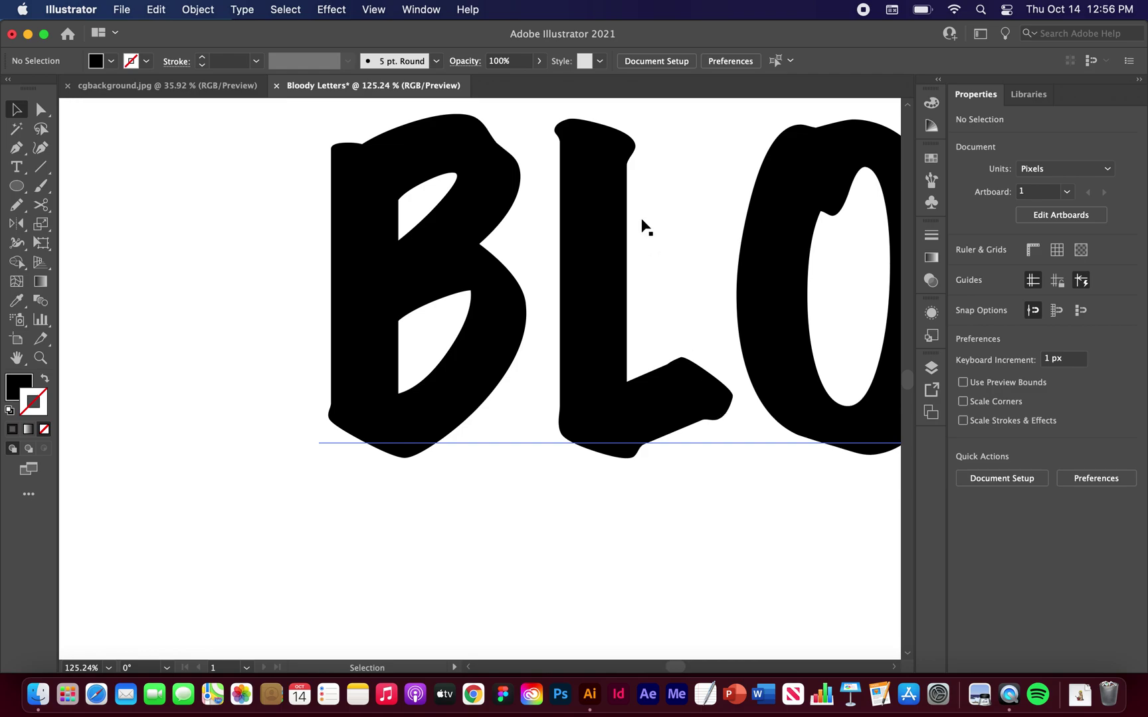
{"action": "scroll", "coordinate": [668, 183], "scroll_direction": "right", "scroll_amount": 3}
{"action": "scroll", "coordinate": [707, 183], "scroll_direction": "right", "scroll_amount": 3}
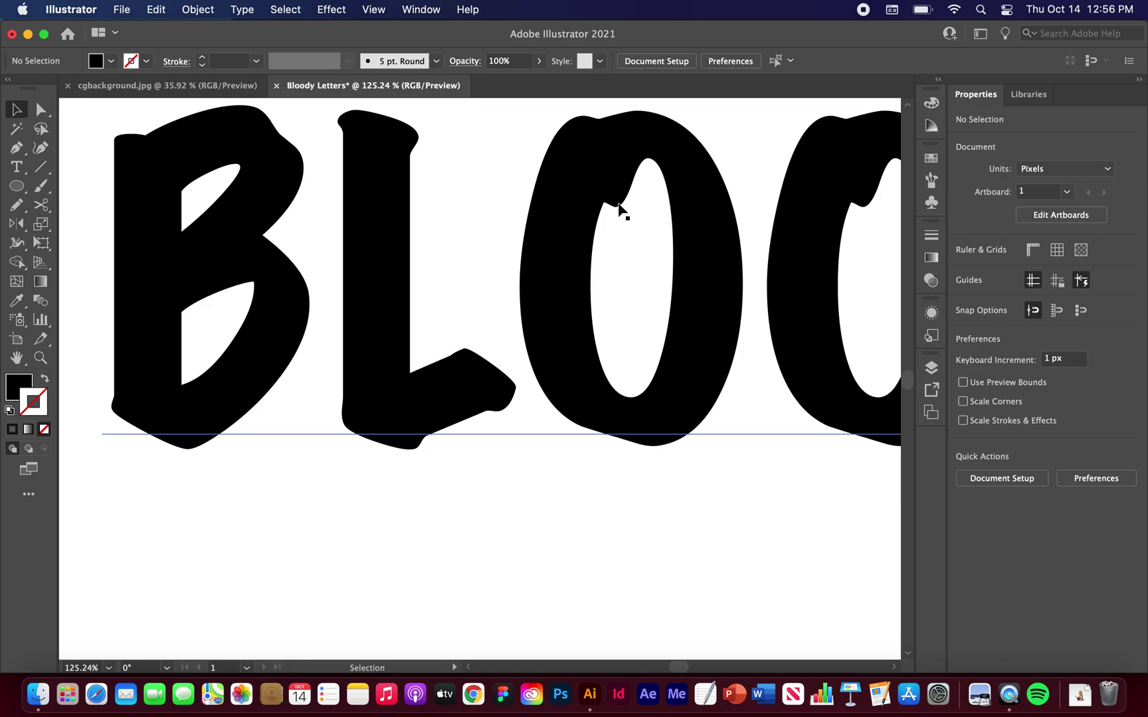
{"action": "scroll", "coordinate": [620, 340], "scroll_direction": "down", "scroll_amount": 5}
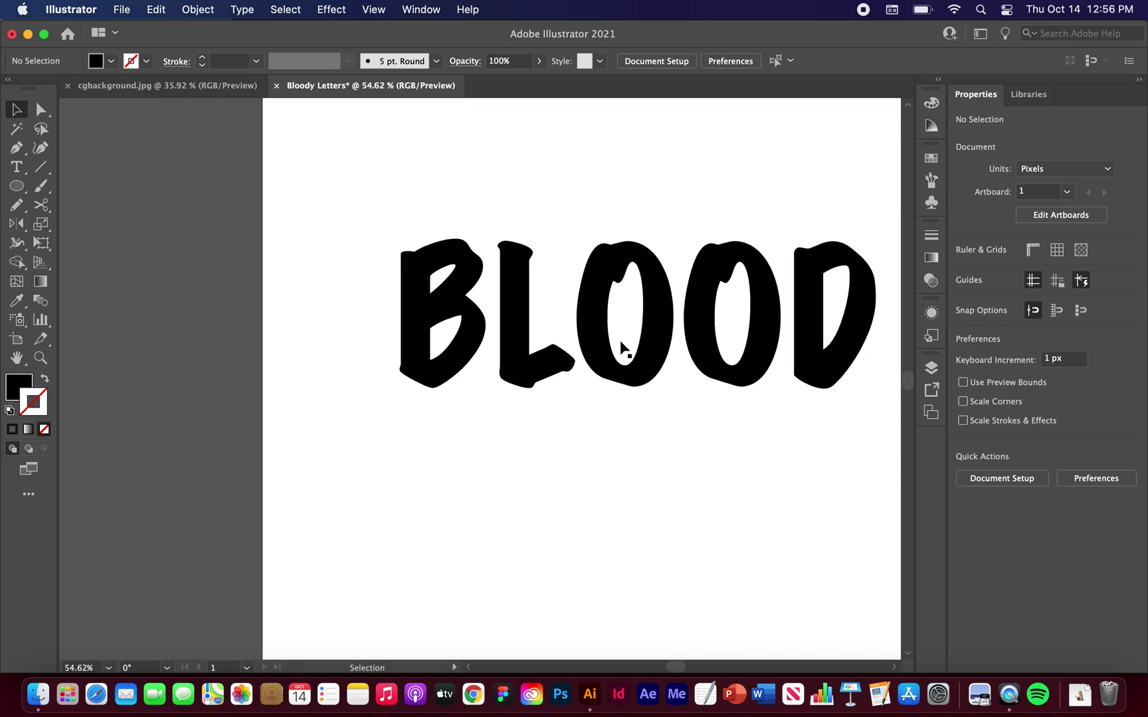
{"action": "scroll", "coordinate": [546, 353], "scroll_direction": "up", "scroll_amount": 5}
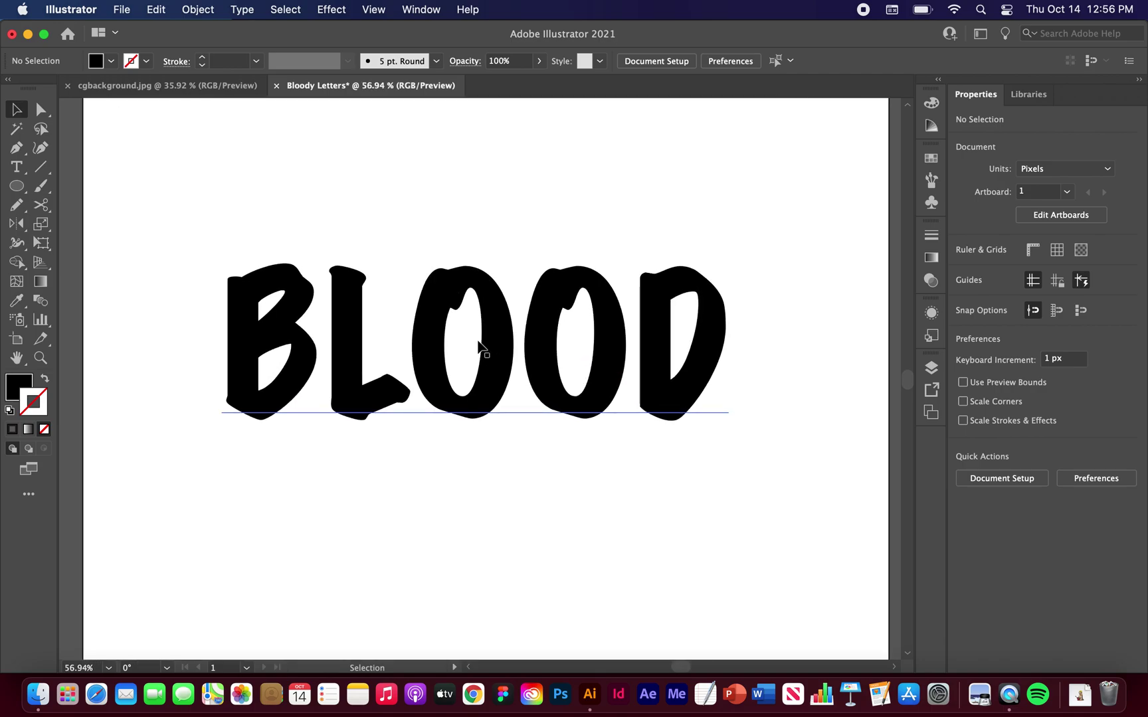
{"action": "scroll", "coordinate": [392, 362], "scroll_direction": "left", "scroll_amount": 2}
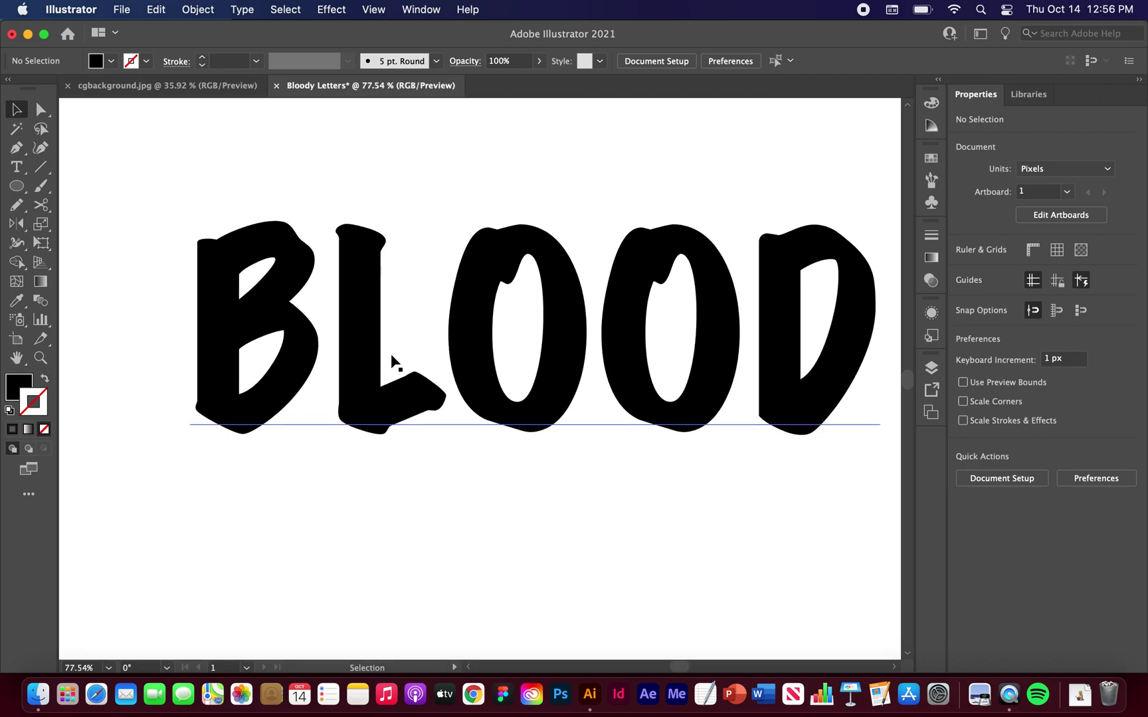
Step: Fill the BLOOD lettering with the red swatch from the Swatches panel
{"action": "left_click", "coordinate": [465, 340]}
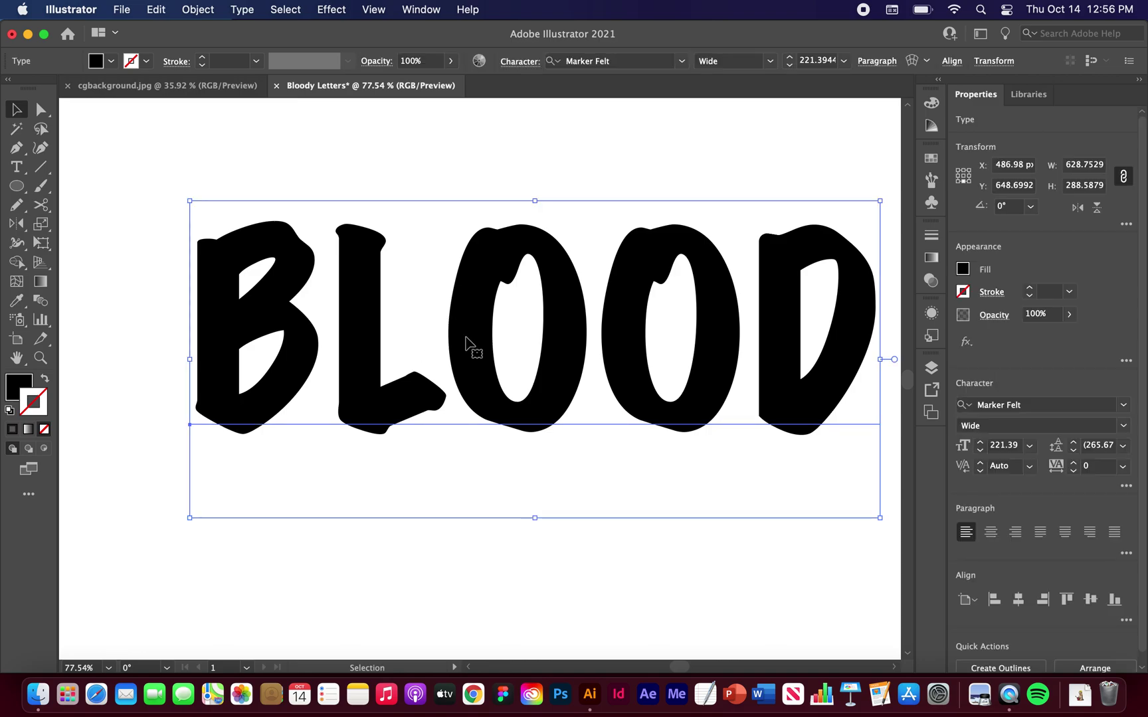
{"action": "left_click", "coordinate": [931, 158]}
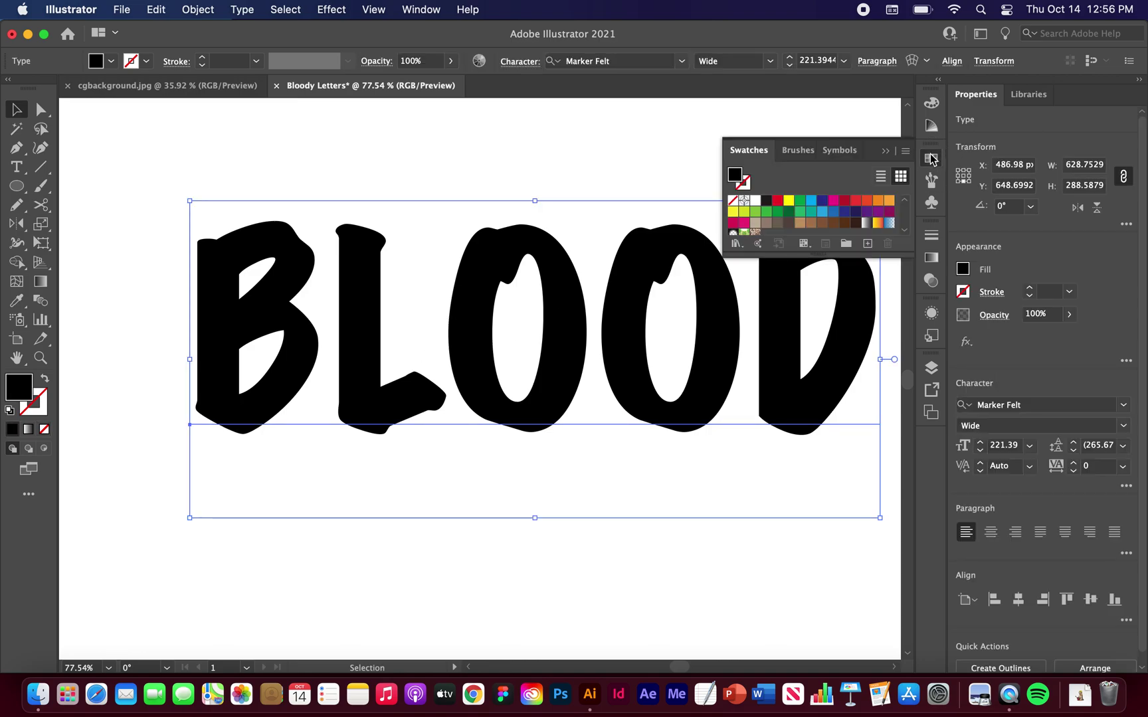
{"action": "left_click", "coordinate": [778, 208]}
{"action": "left_click", "coordinate": [695, 179]}
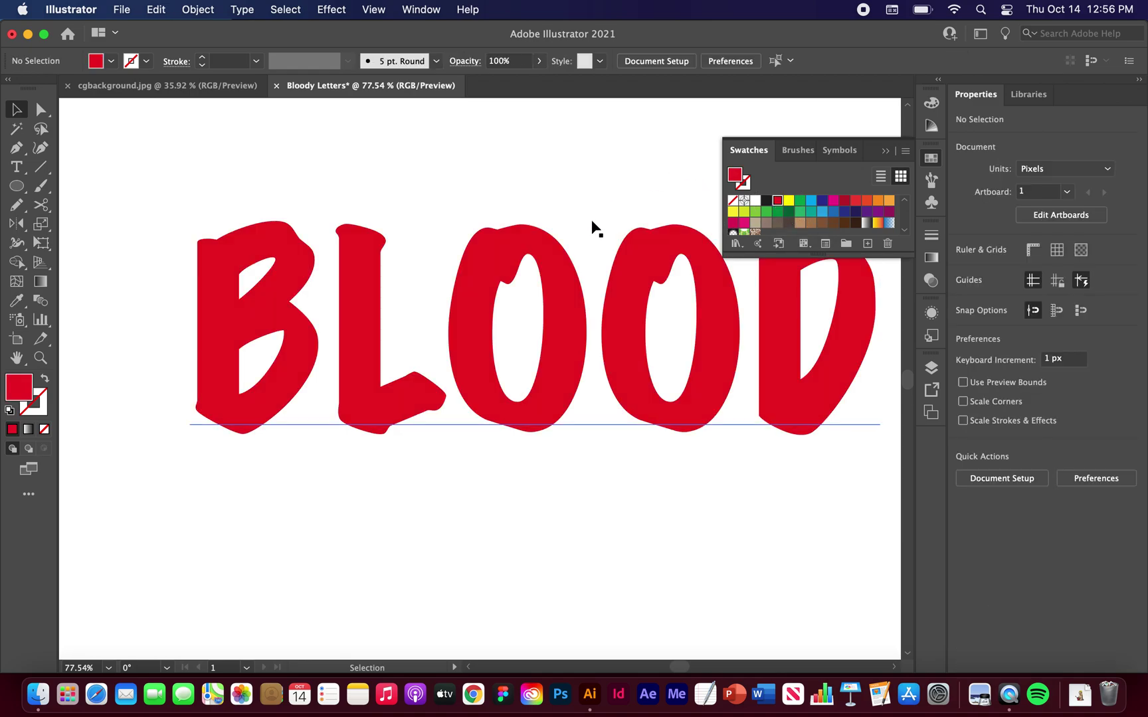
{"action": "scroll", "coordinate": [564, 251], "scroll_direction": "up", "scroll_amount": 2}
{"action": "scroll", "coordinate": [474, 316], "scroll_direction": "down", "scroll_amount": 1}
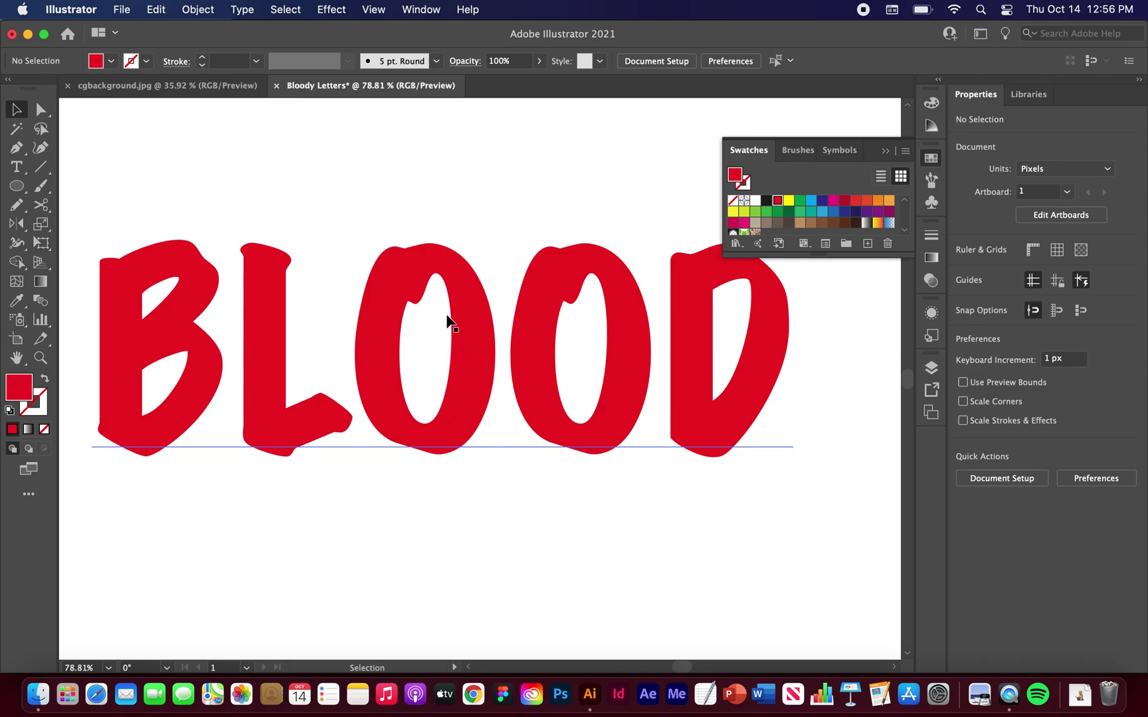
{"action": "left_click", "coordinate": [364, 352]}
Step: Convert the BLOOD text to outlines with Type > Create Outlines
{"action": "scroll", "coordinate": [364, 351], "scroll_direction": "down", "scroll_amount": 3}
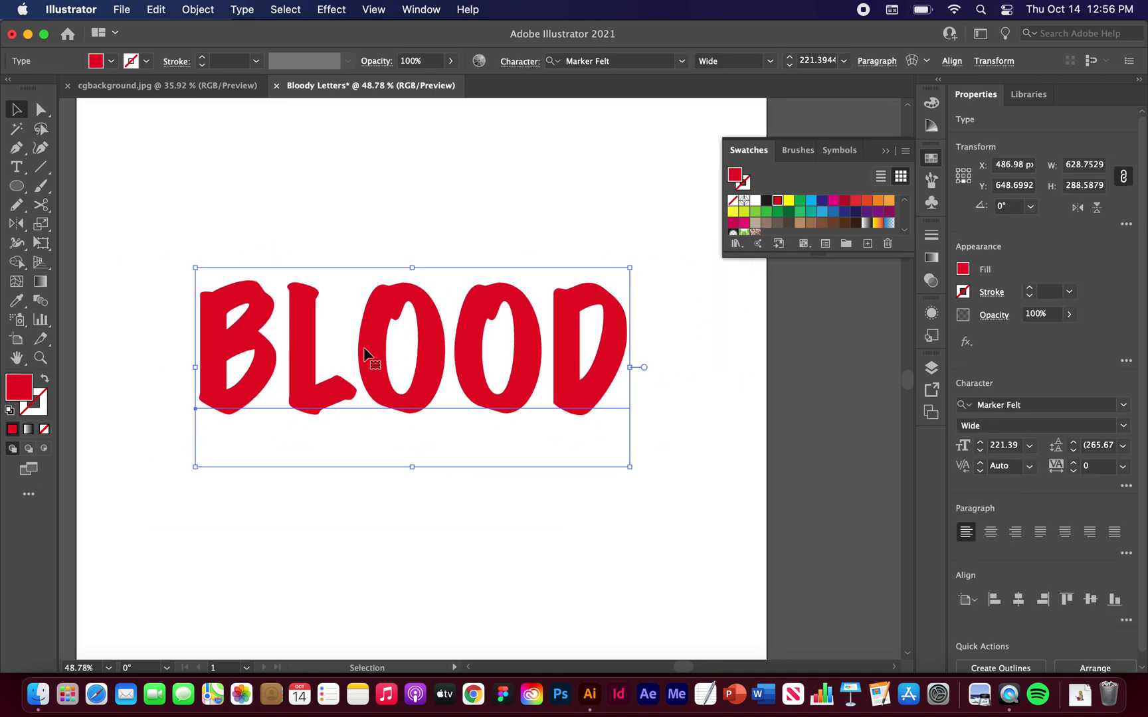
{"action": "left_click", "coordinate": [243, 10]}
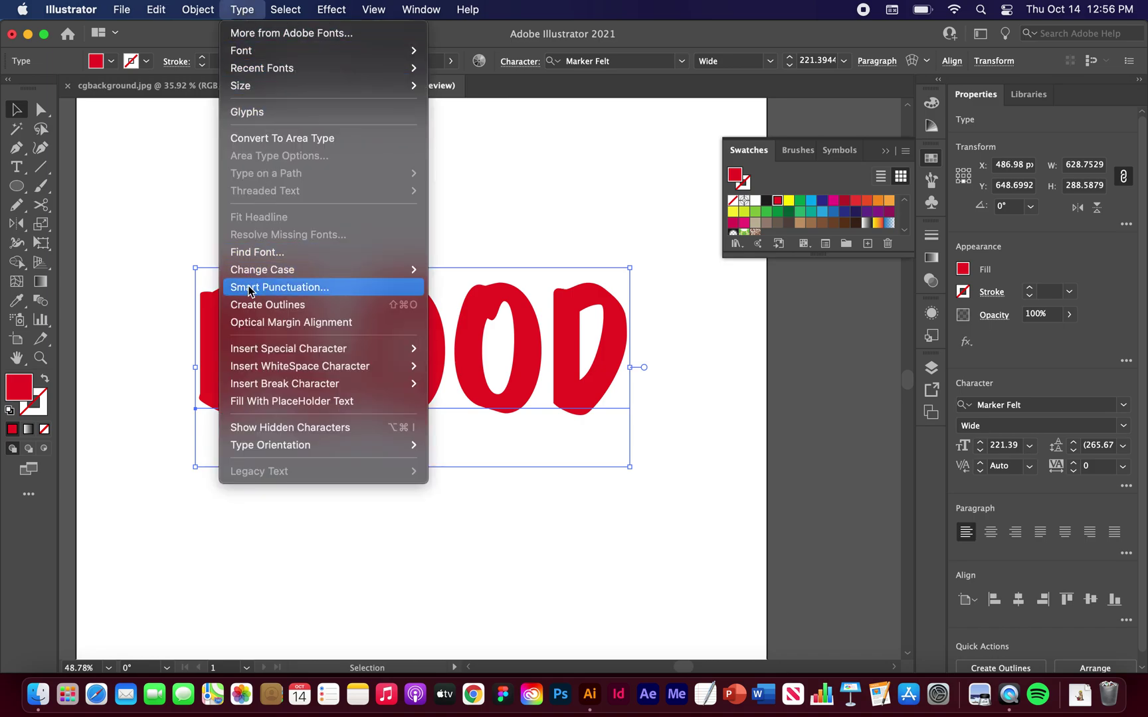
{"action": "left_click", "coordinate": [246, 306]}
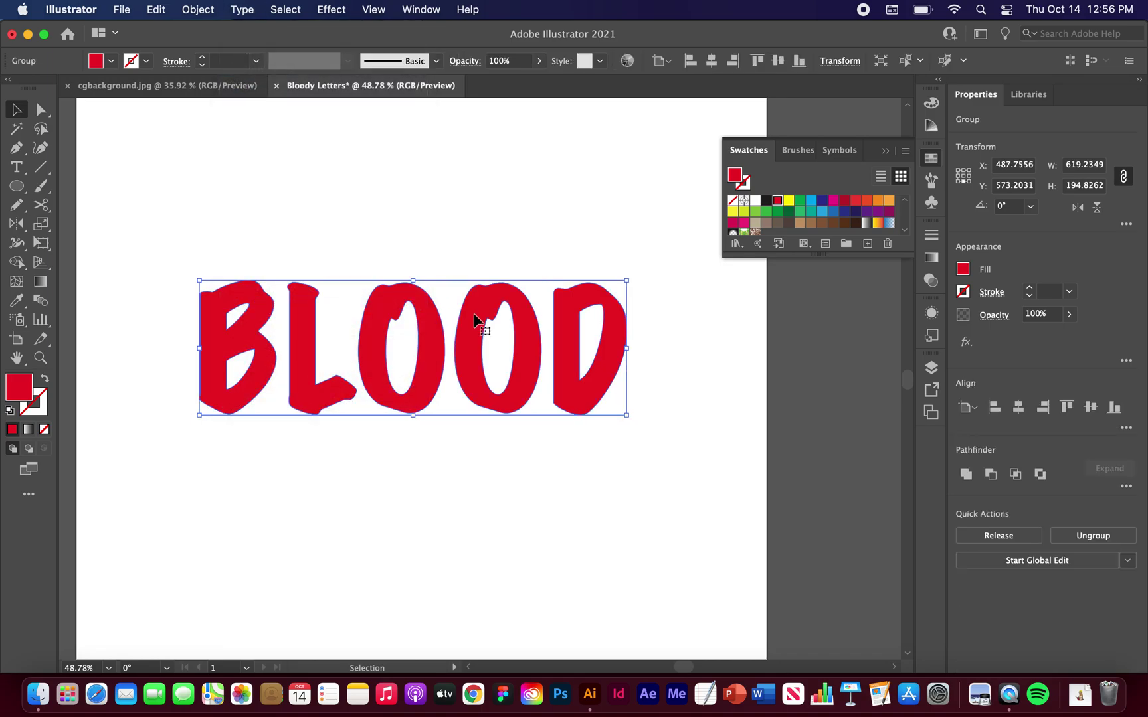
{"action": "scroll", "coordinate": [474, 319], "scroll_direction": "up", "scroll_amount": 5}
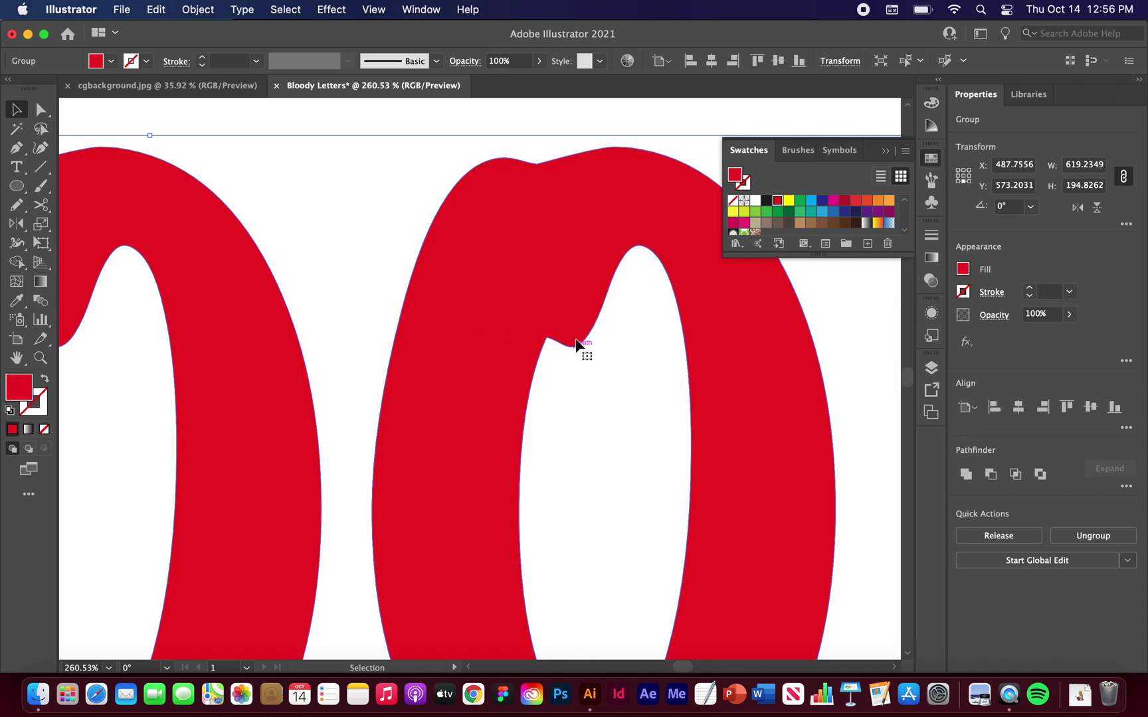
{"action": "scroll", "coordinate": [578, 392], "scroll_direction": "down", "scroll_amount": 5}
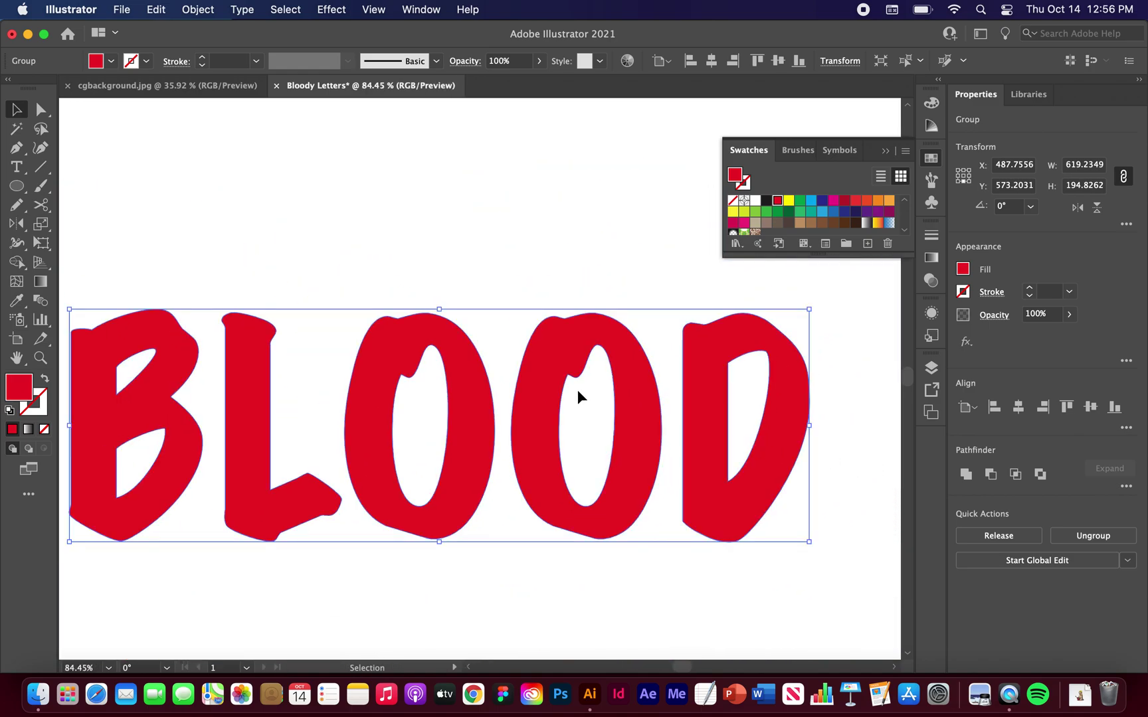
Step: Pull the second O's bottom anchor point down into a drip with Direct Selection
{"action": "key", "text": "a"}
{"action": "left_click", "coordinate": [582, 245]}
{"action": "left_click_drag", "start_coordinate": [551, 366], "coordinate": [550, 289]}
{"action": "key", "text": "super+z"}
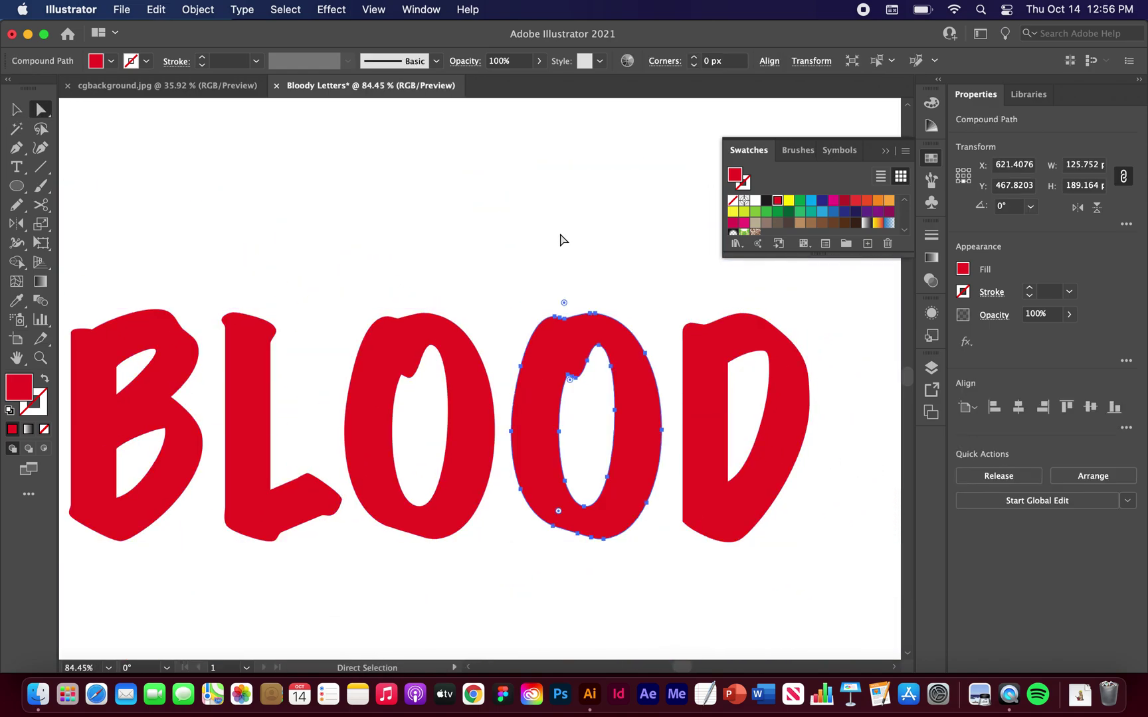
{"action": "left_click_drag", "start_coordinate": [599, 528], "coordinate": [607, 588]}
{"action": "left_click", "coordinate": [614, 539]}
{"action": "key", "text": "super+z"}
{"action": "left_click", "coordinate": [598, 532]}
{"action": "left_click", "coordinate": [515, 599]}
{"action": "scroll", "coordinate": [511, 604], "scroll_direction": "down", "scroll_amount": 3}
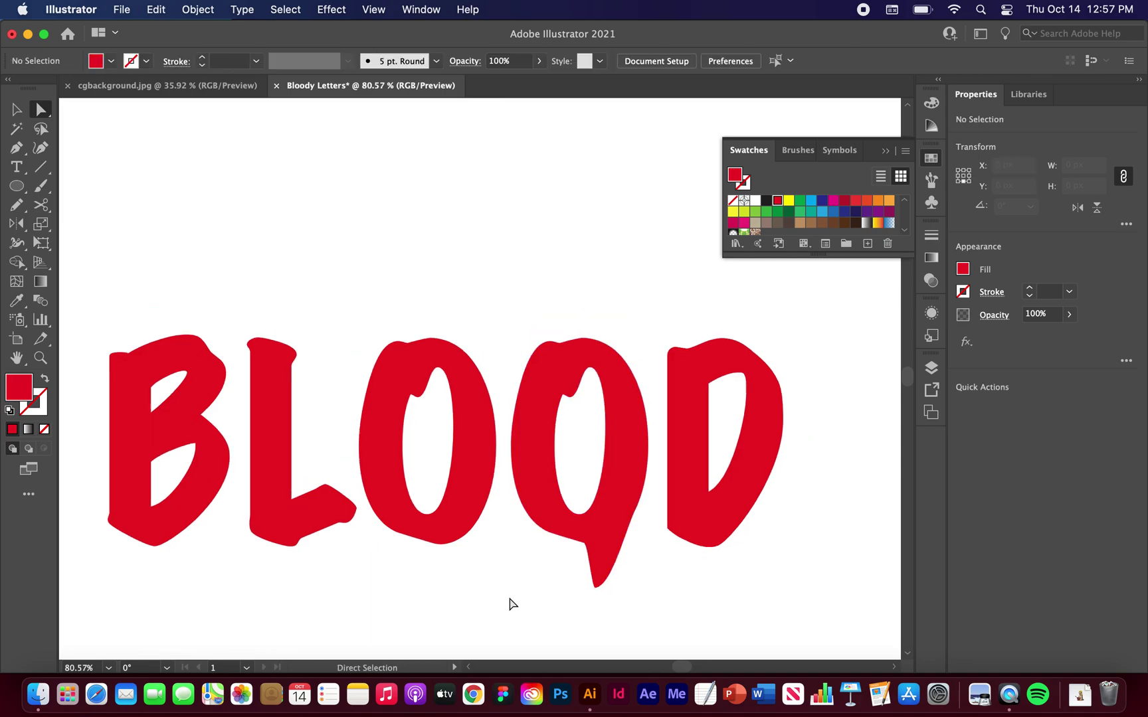
{"action": "scroll", "coordinate": [522, 546], "scroll_direction": "up", "scroll_amount": 3}
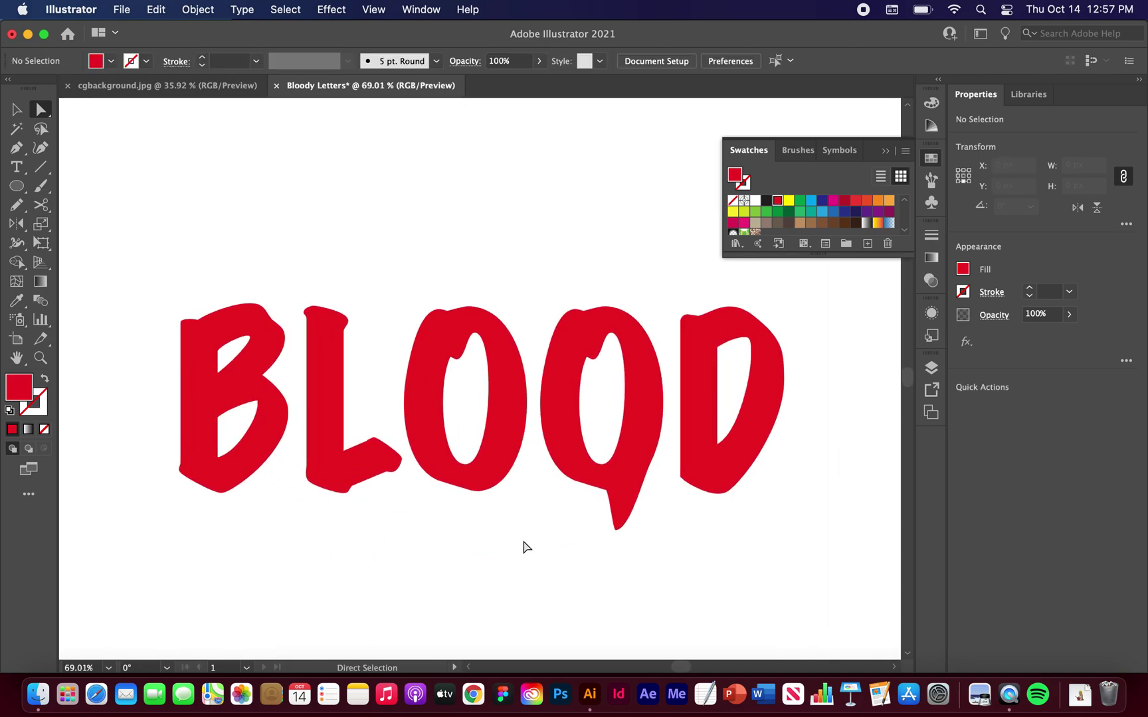
{"action": "scroll", "coordinate": [522, 541], "scroll_direction": "down", "scroll_amount": 1}
{"action": "scroll", "coordinate": [393, 541], "scroll_direction": "up", "scroll_amount": 3}
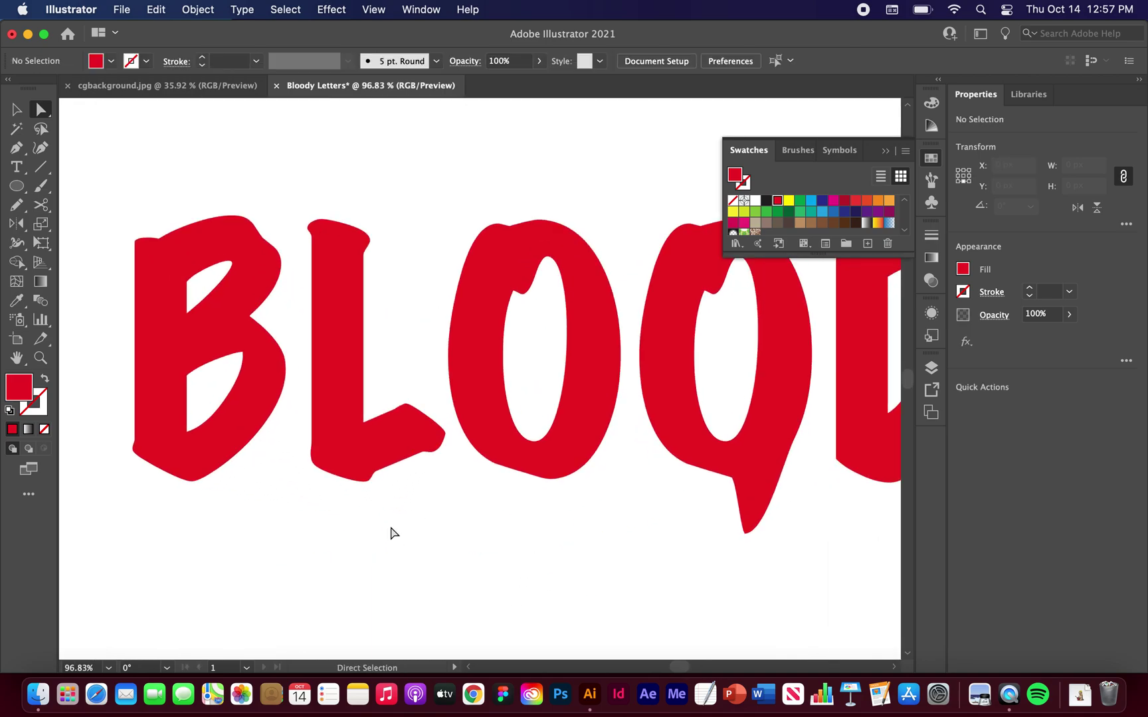
Step: Drag drips down from the L's base and the first O's inner notch
{"action": "left_click_drag", "start_coordinate": [384, 520], "coordinate": [352, 480]}
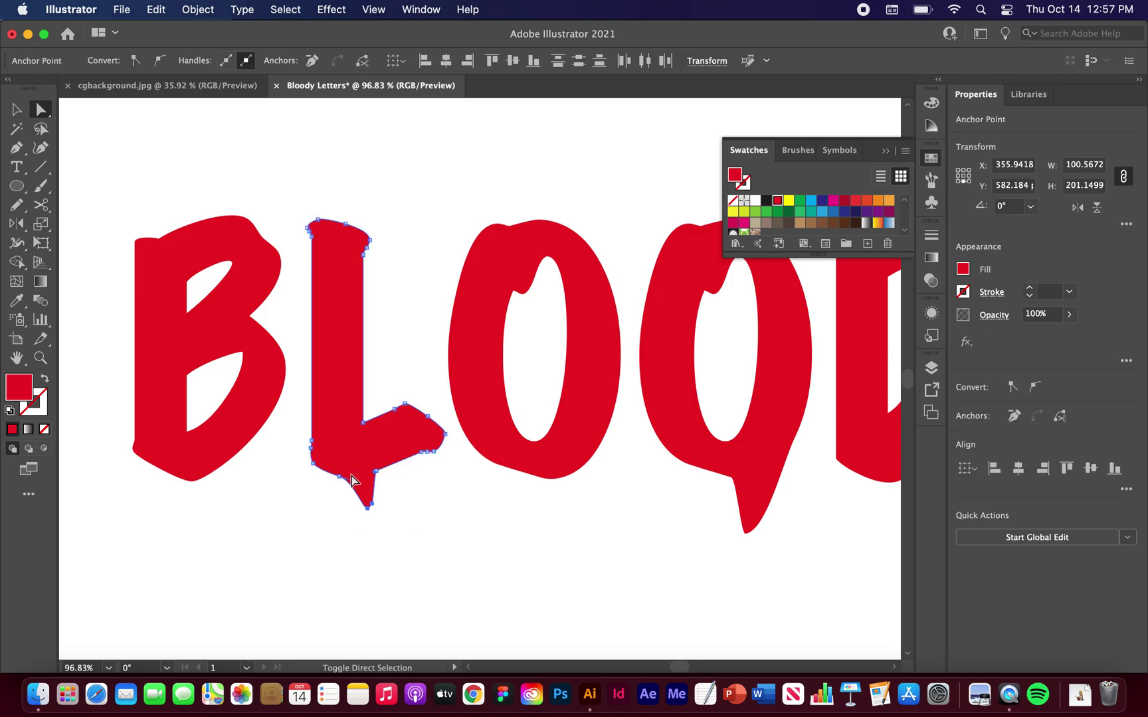
{"action": "left_click", "coordinate": [418, 524]}
{"action": "scroll", "coordinate": [418, 524], "scroll_direction": "down", "scroll_amount": 2}
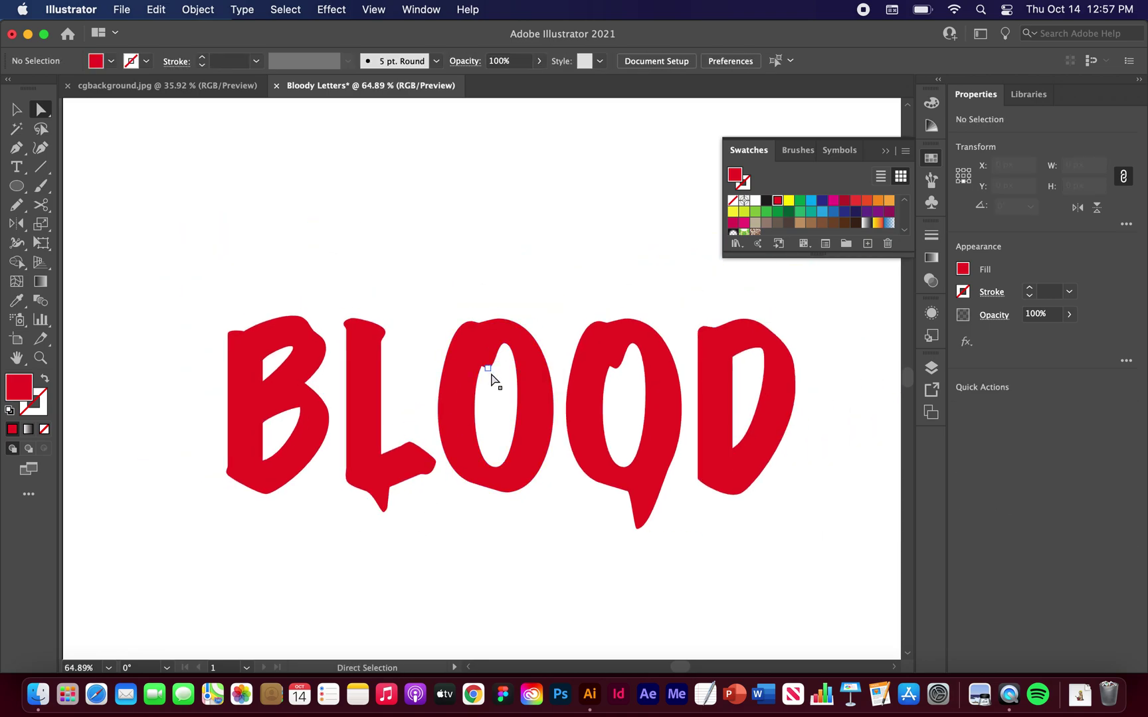
{"action": "scroll", "coordinate": [487, 380], "scroll_direction": "up", "scroll_amount": 3}
{"action": "mouse_move", "coordinate": [492, 377]}
{"action": "left_mouse_down"}
{"action": "mouse_move", "coordinate": [481, 361]}
{"action": "mouse_move", "coordinate": [475, 372]}
{"action": "left_mouse_up"}
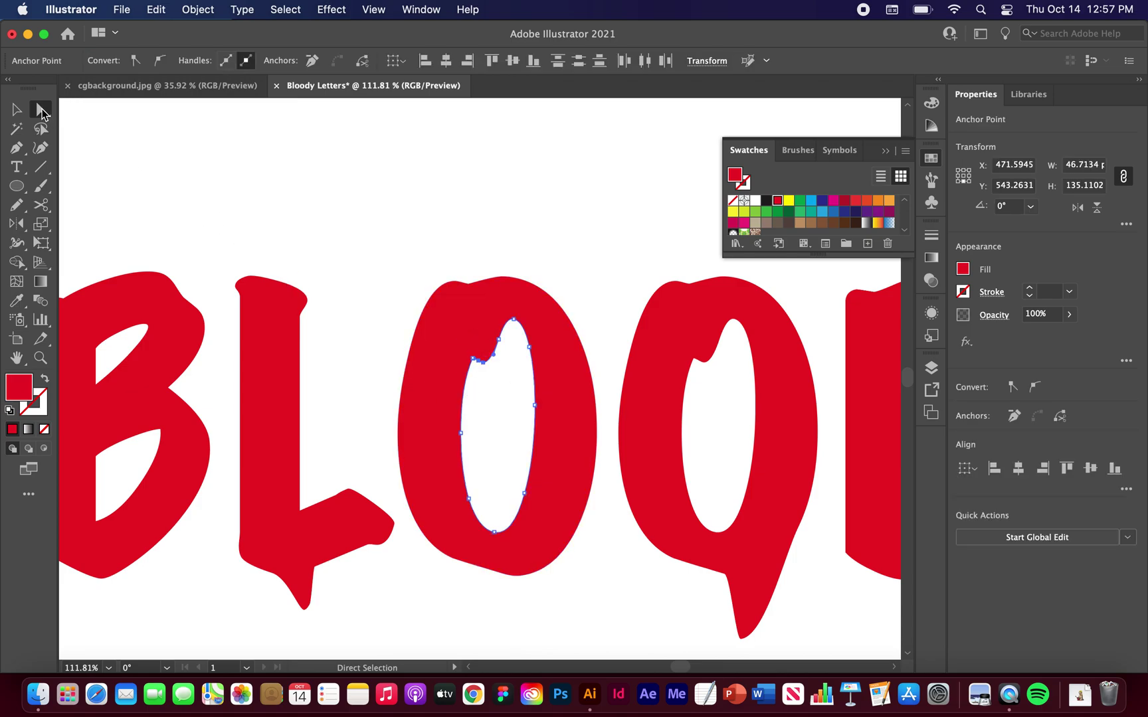
{"action": "scroll", "coordinate": [487, 350], "scroll_direction": "up", "scroll_amount": 3}
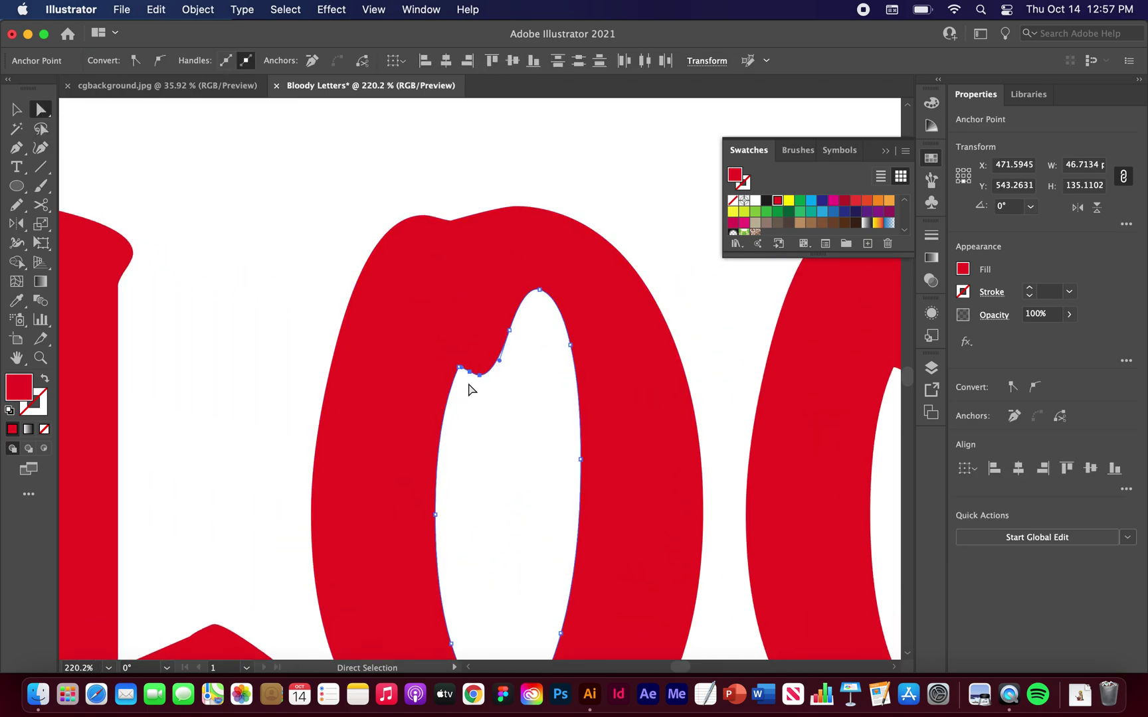
{"action": "scroll", "coordinate": [469, 386], "scroll_direction": "up", "scroll_amount": 3}
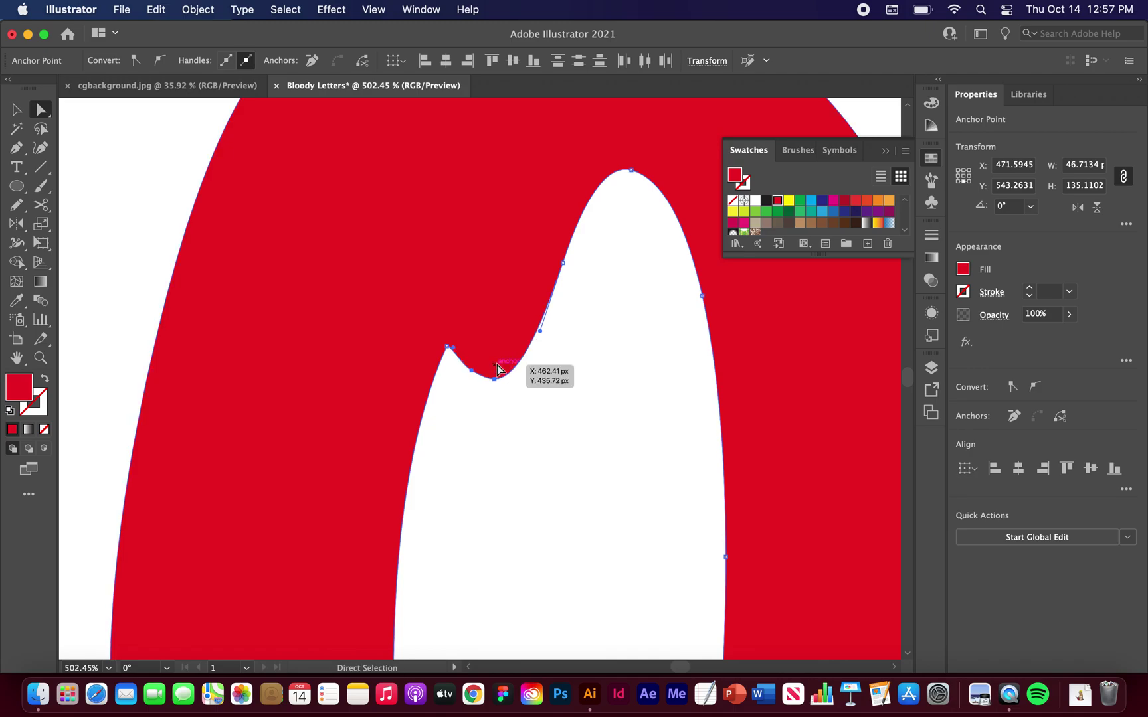
{"action": "left_click_drag", "start_coordinate": [498, 369], "coordinate": [476, 514]}
{"action": "left_click", "coordinate": [467, 523]}
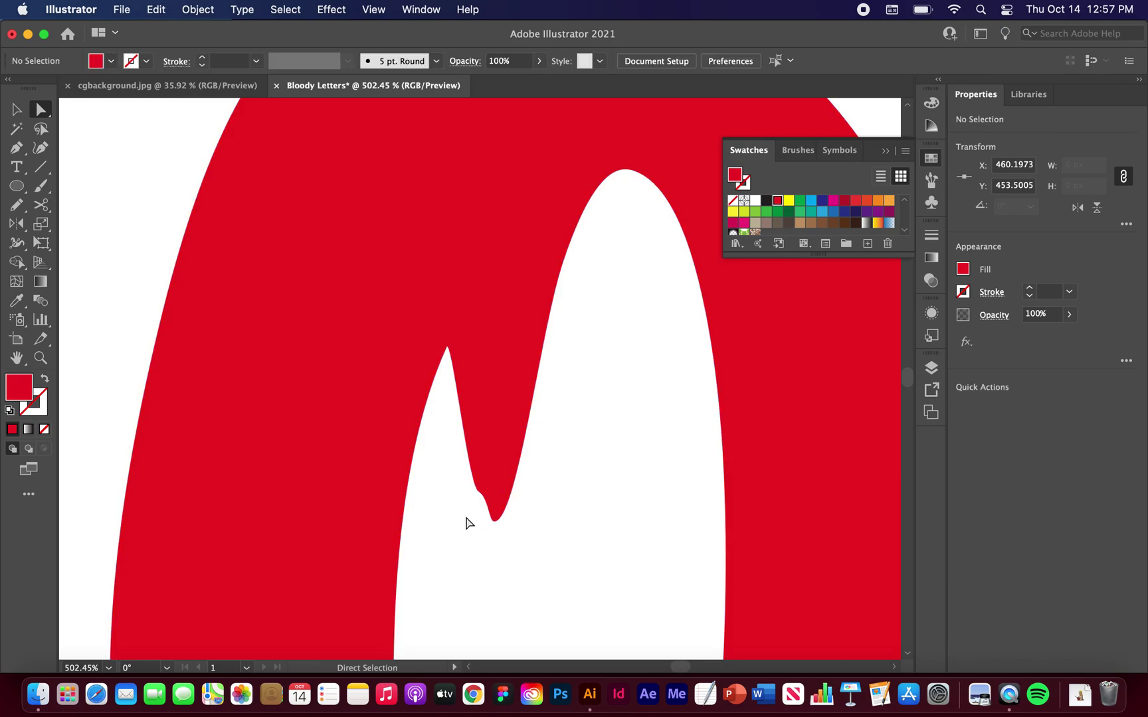
{"action": "scroll", "coordinate": [467, 523], "scroll_direction": "down", "scroll_amount": 5}
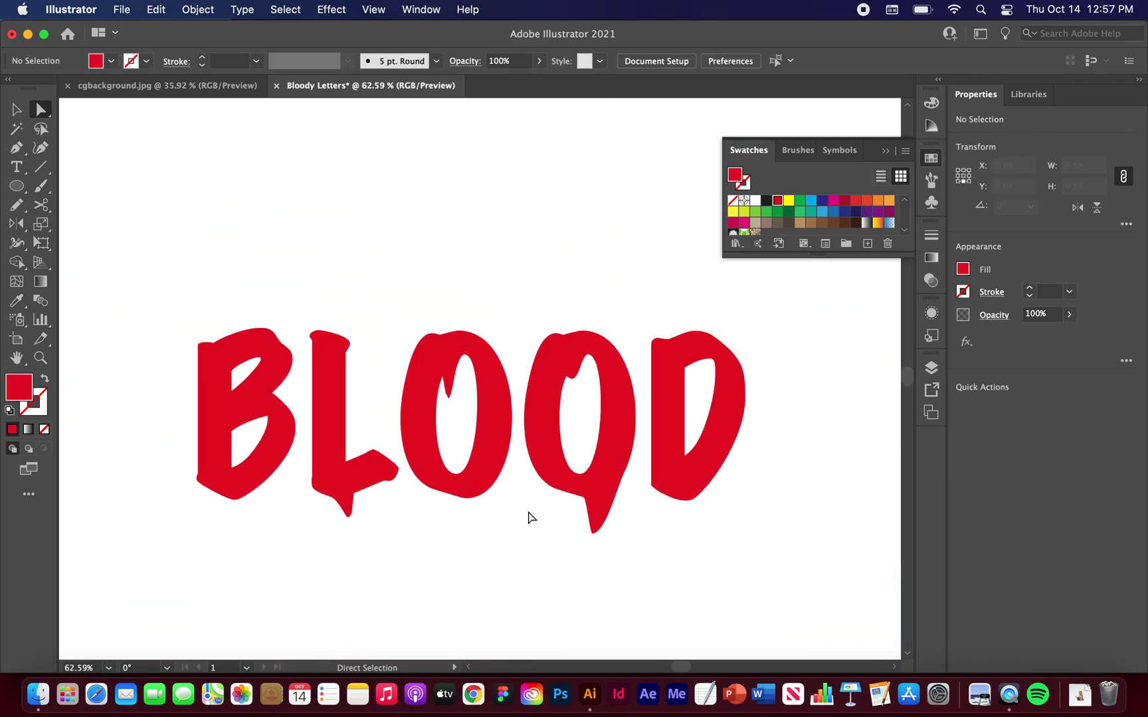
{"action": "scroll", "coordinate": [253, 456], "scroll_direction": "up", "scroll_amount": 3}
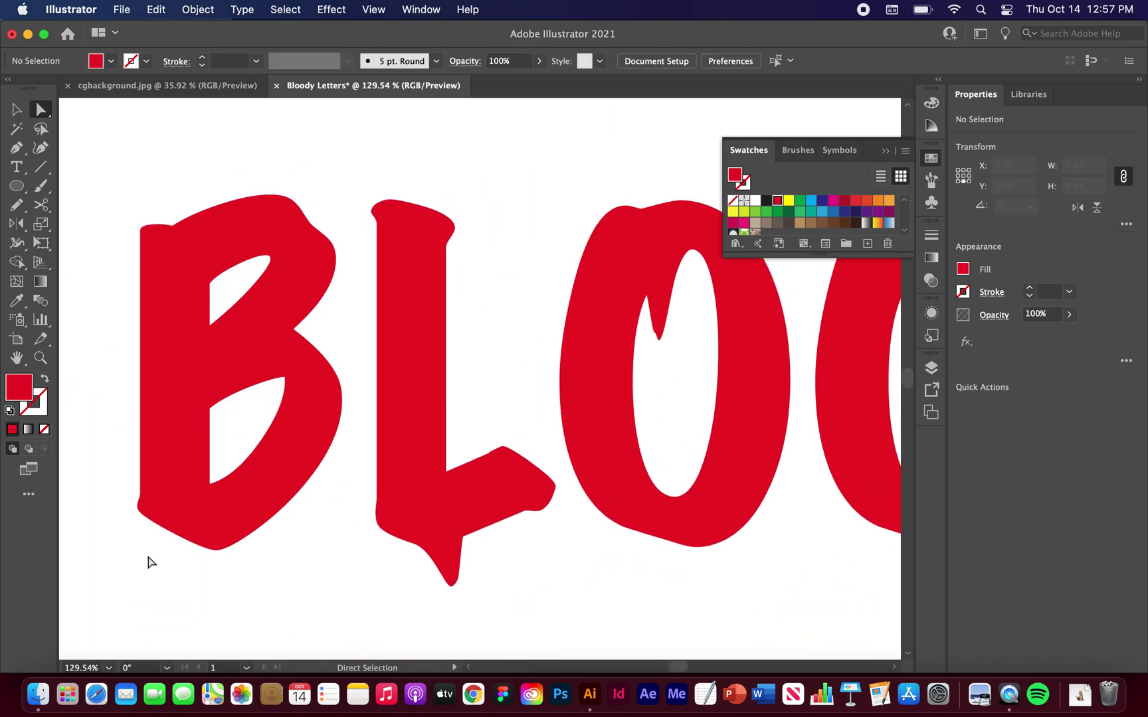
Step: Select and inspect the anchor points at the B's bottom-left corner and the D
{"action": "left_click_drag", "start_coordinate": [116, 506], "coordinate": [151, 543]}
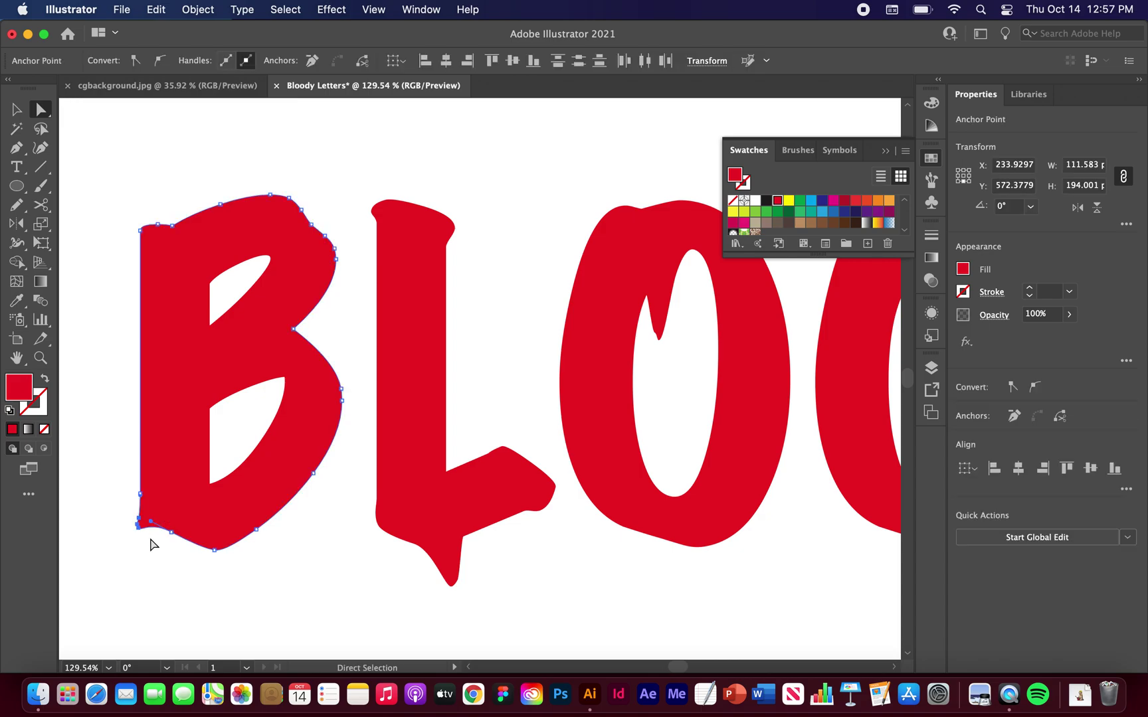
{"action": "left_click", "coordinate": [121, 481]}
{"action": "scroll", "coordinate": [121, 481], "scroll_direction": "down", "scroll_amount": 3}
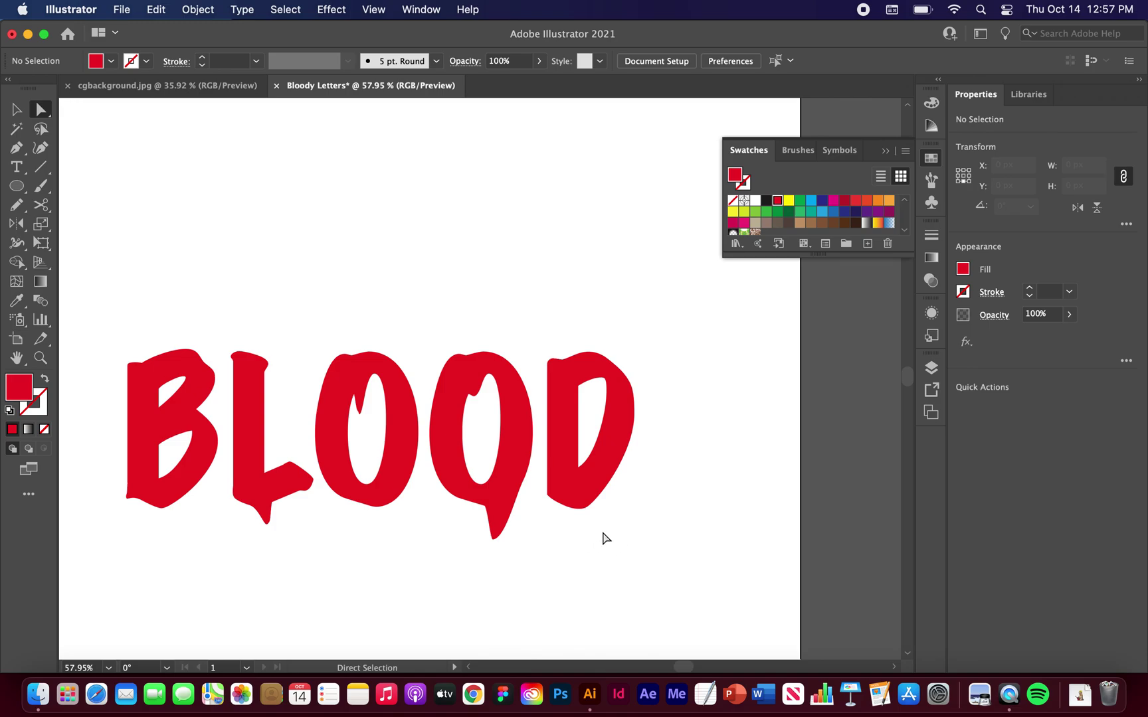
{"action": "left_click", "coordinate": [575, 506]}
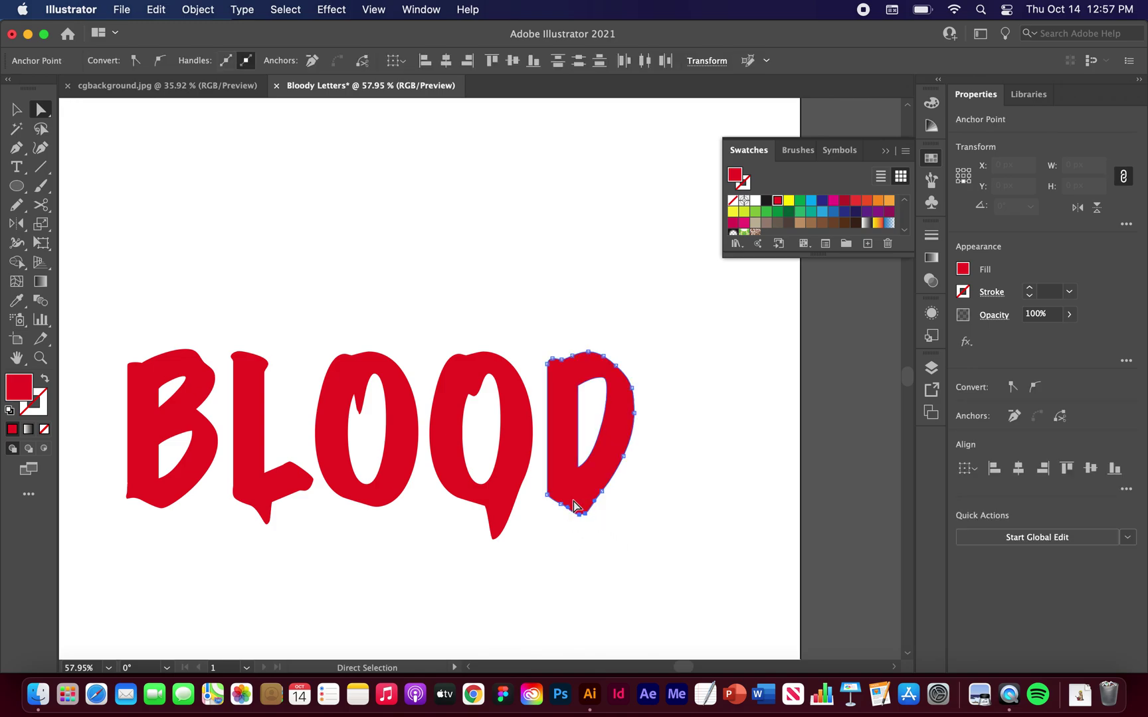
{"action": "left_click", "coordinate": [576, 581]}
{"action": "scroll", "coordinate": [553, 568], "scroll_direction": "down", "scroll_amount": 2}
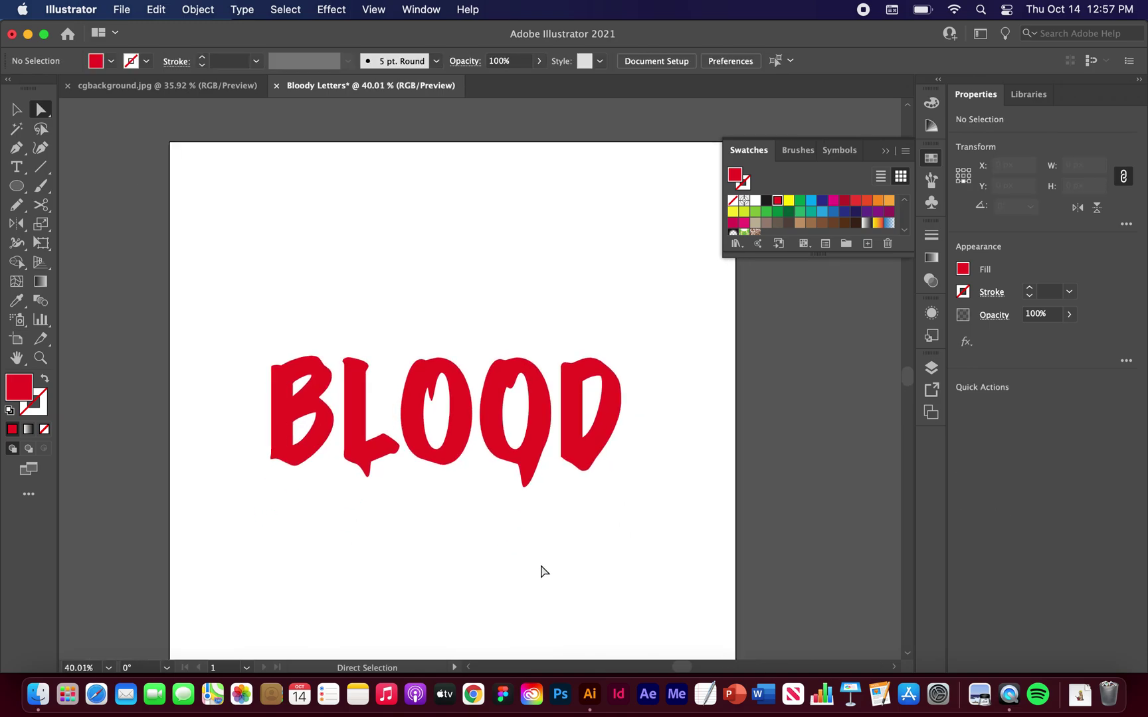
{"action": "scroll", "coordinate": [437, 486], "scroll_direction": "up", "scroll_amount": 2}
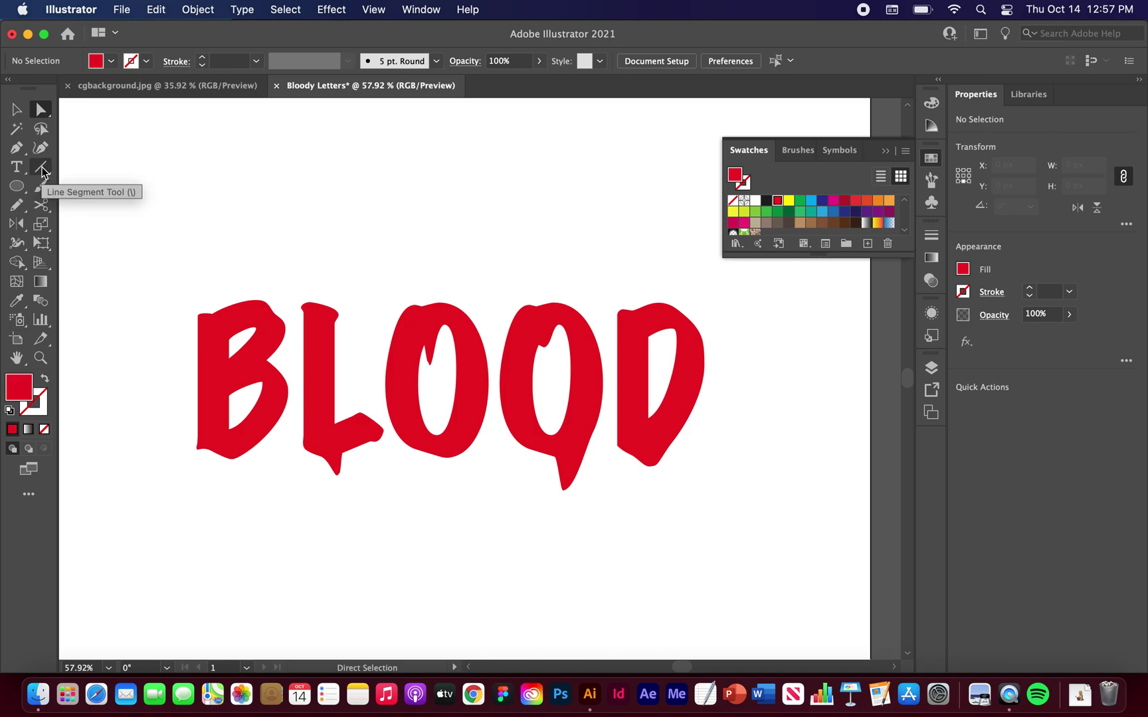
Step: Draw a vertical line straight down from the bottom of the B
{"action": "left_click", "coordinate": [41, 168]}
{"action": "left_click_drag", "start_coordinate": [384, 473], "coordinate": [302, 473]}
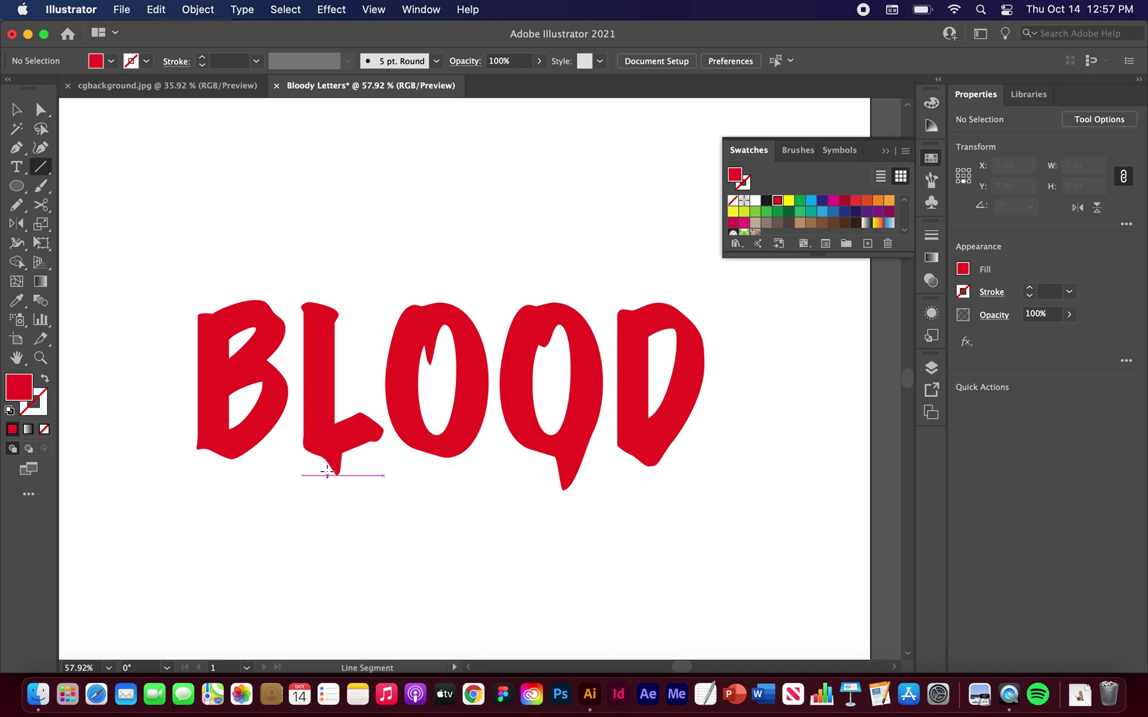
{"action": "left_click_drag", "start_coordinate": [384, 473], "coordinate": [208, 473]}
{"action": "scroll", "coordinate": [208, 474], "scroll_direction": "up", "scroll_amount": 3}
{"action": "scroll", "coordinate": [209, 474], "scroll_direction": "up", "scroll_amount": 3}
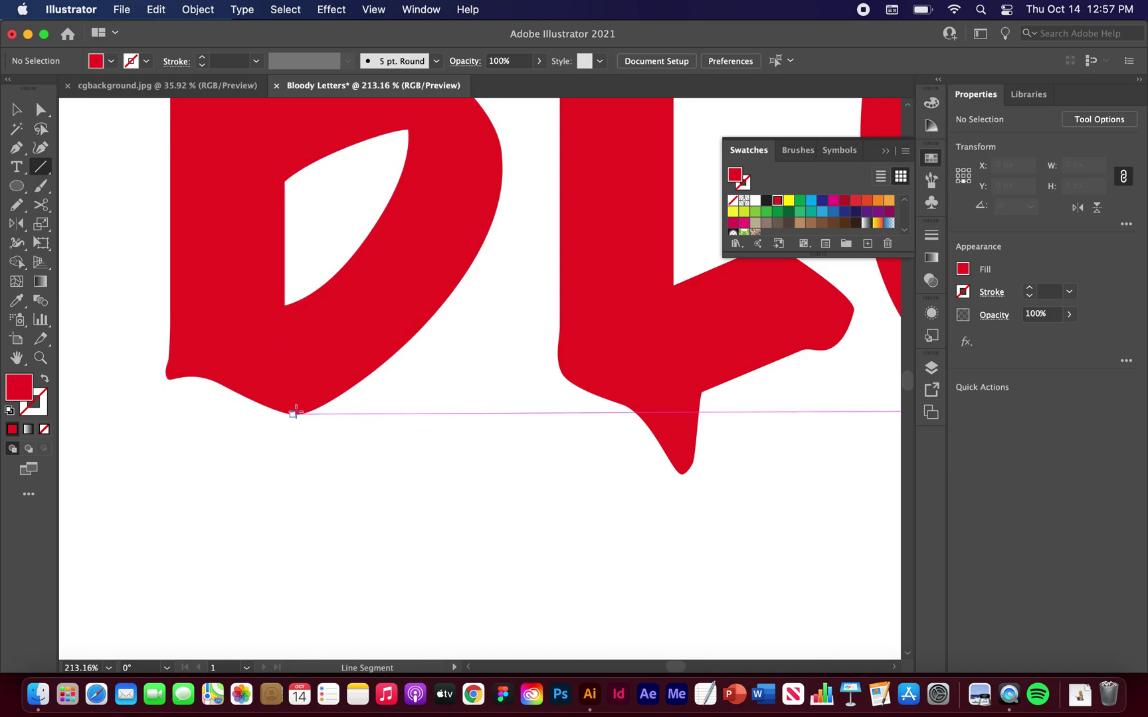
{"action": "left_click_drag", "start_coordinate": [292, 414], "coordinate": [297, 627]}
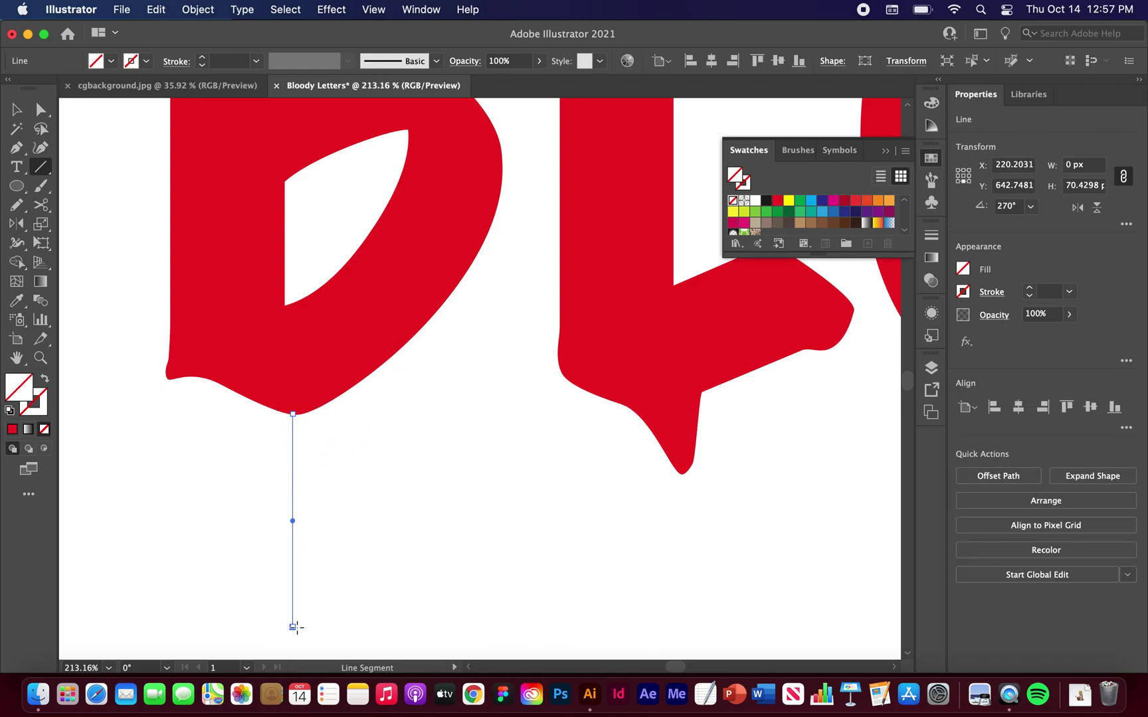
{"action": "scroll", "coordinate": [317, 556], "scroll_direction": "down", "scroll_amount": 4}
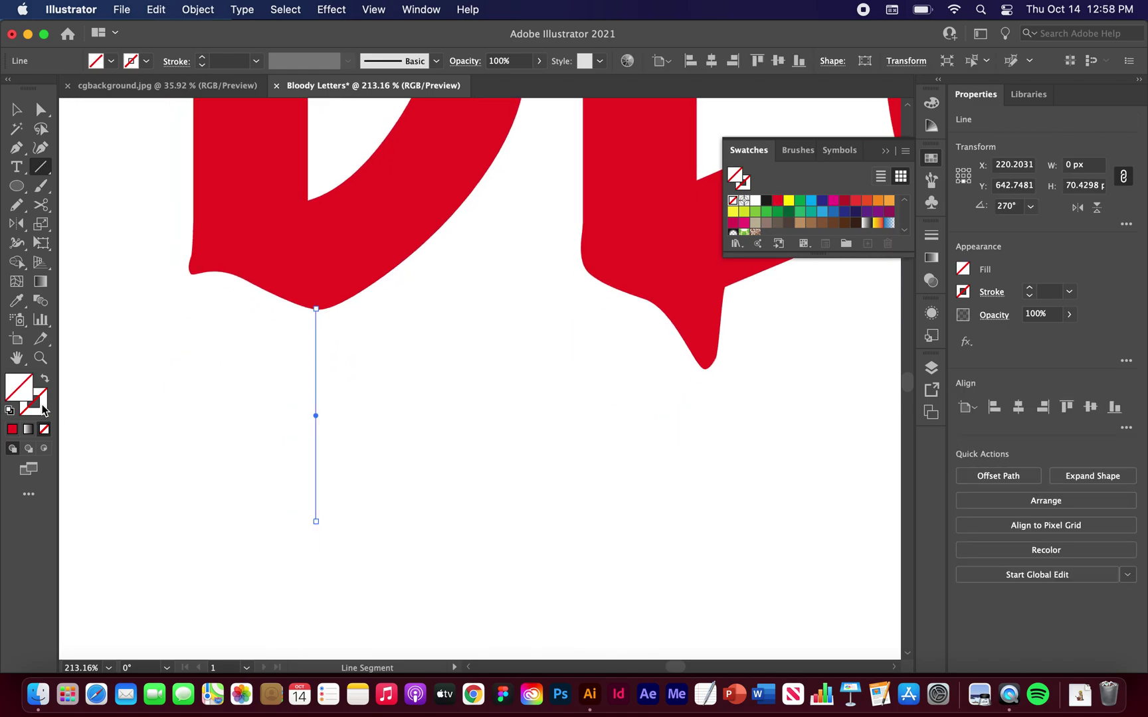
Step: Give the line a red stroke 3 pt thick
{"action": "left_click", "coordinate": [42, 408]}
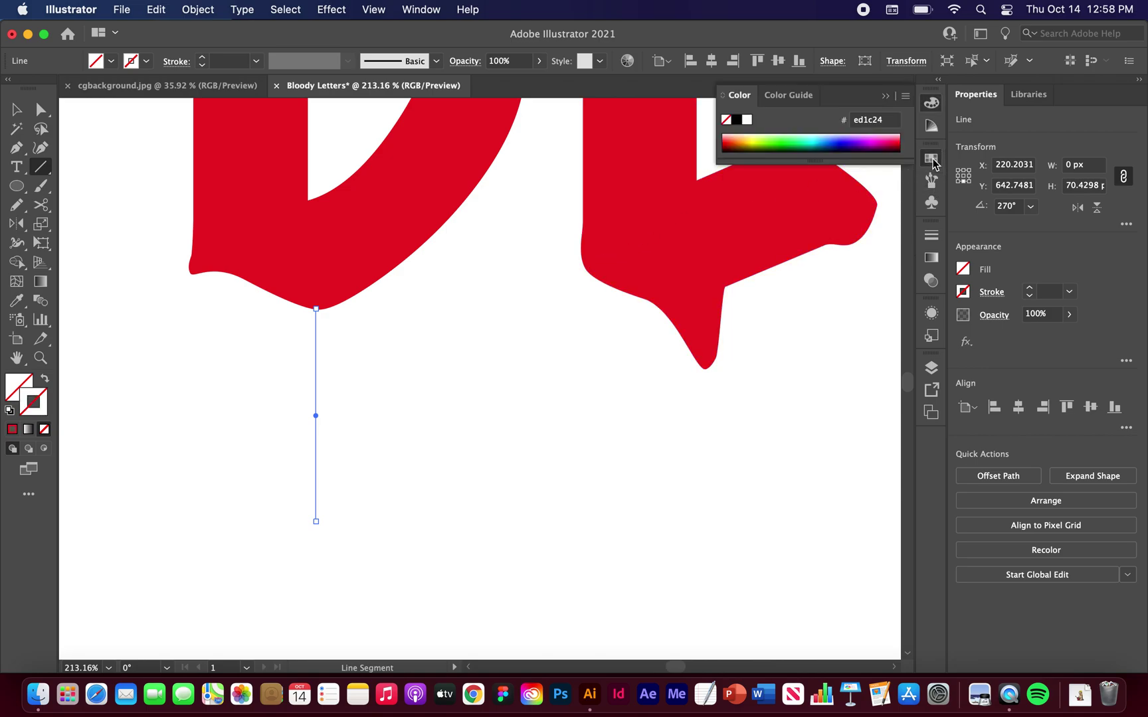
{"action": "left_click", "coordinate": [932, 159]}
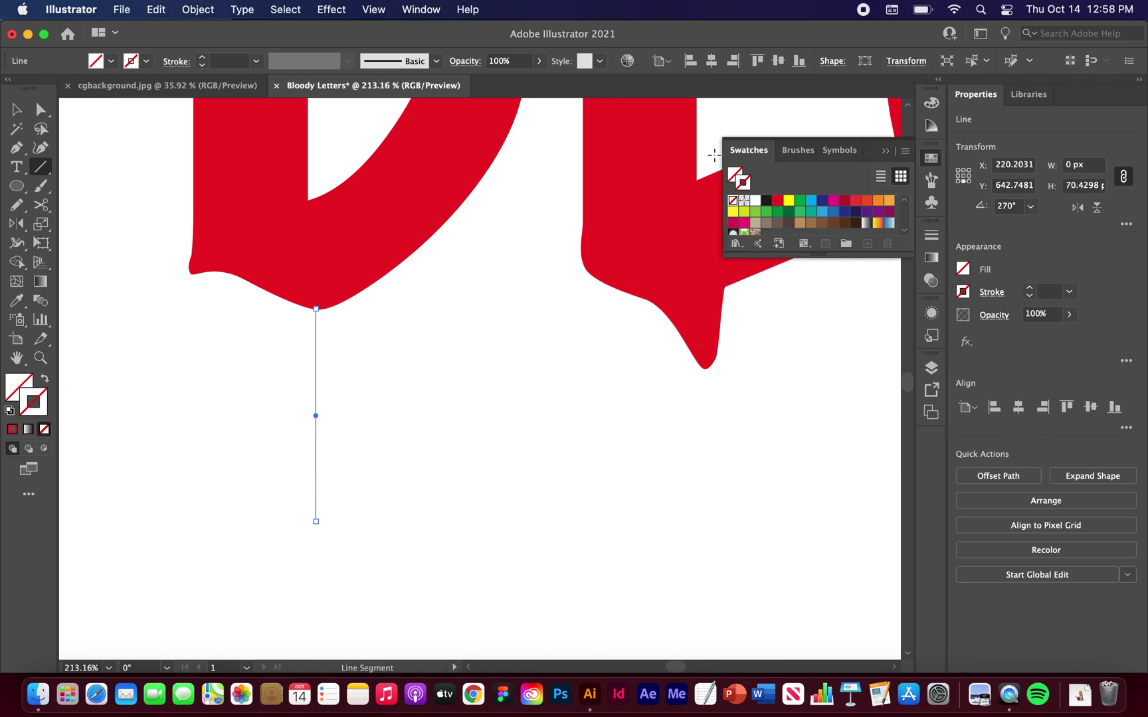
{"action": "left_click", "coordinate": [779, 201]}
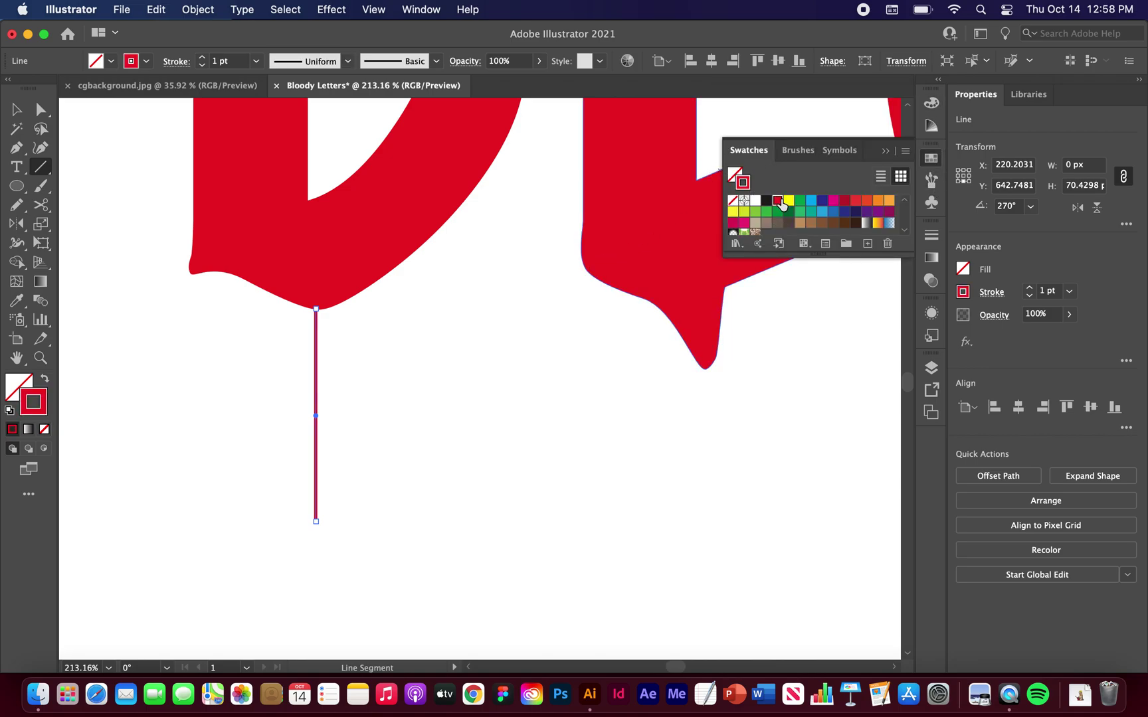
{"action": "double_click", "coordinate": [1030, 291]}
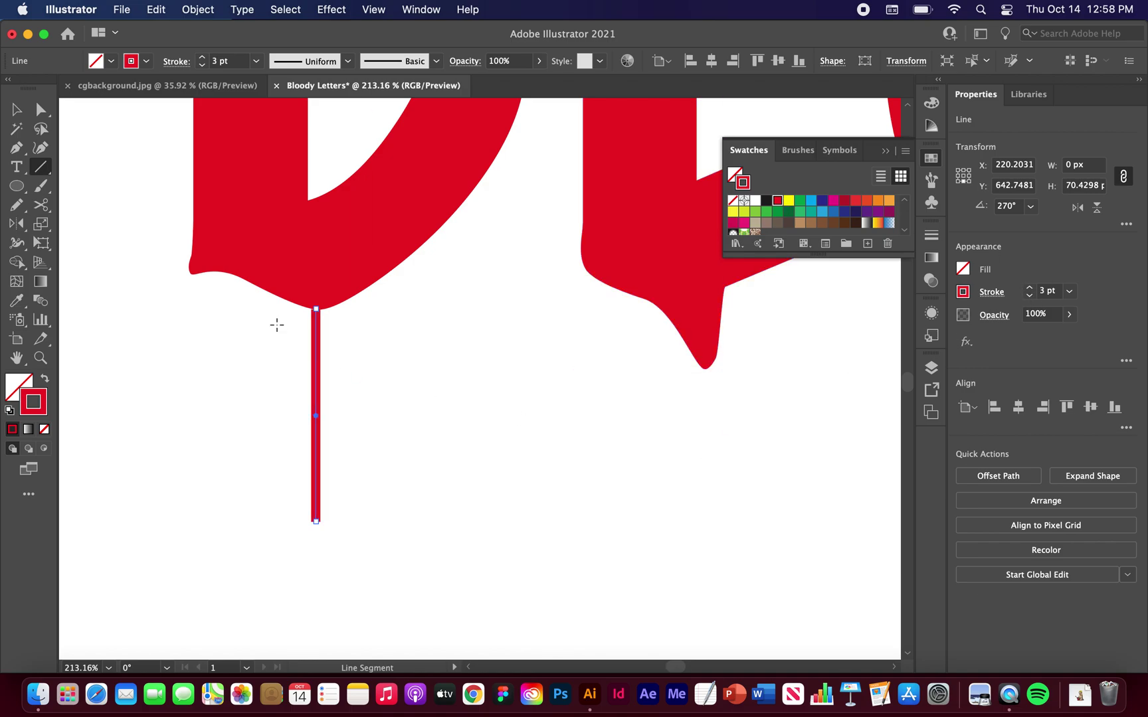
{"action": "key", "text": "v"}
{"action": "left_click", "coordinate": [228, 487]}
Step: Nudge the red line up under the letter and set Round Cap and Round Join
{"action": "scroll", "coordinate": [232, 497], "scroll_direction": "up", "scroll_amount": 3}
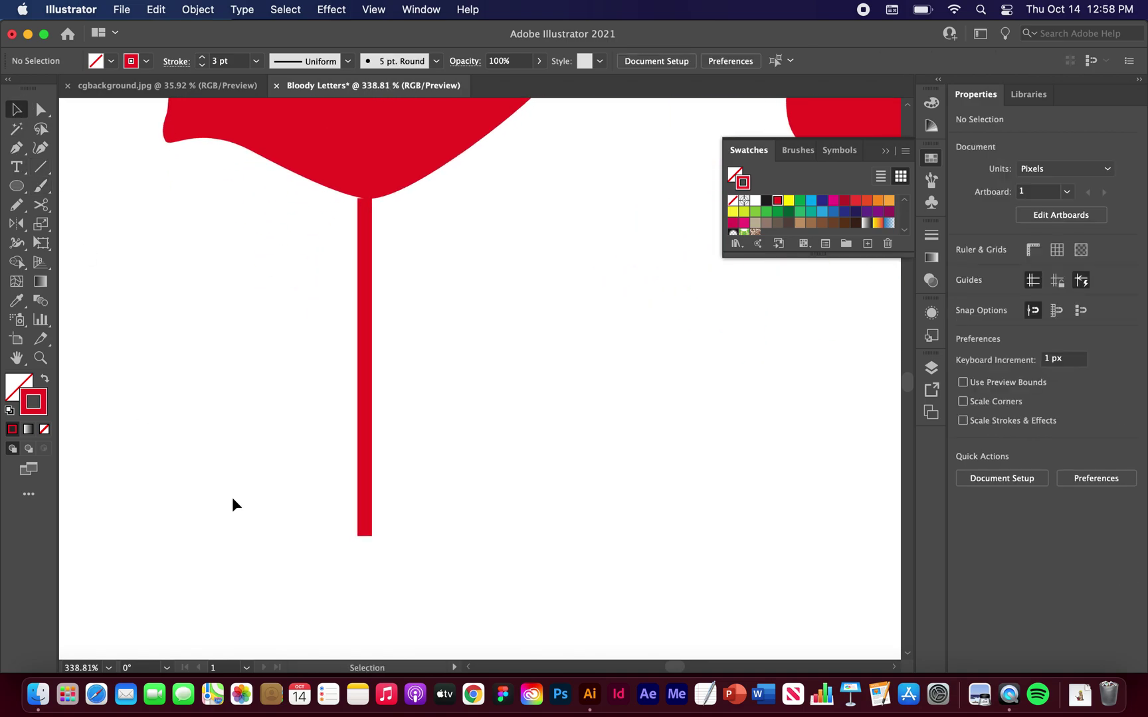
{"action": "left_click_drag", "start_coordinate": [366, 343], "coordinate": [366, 329]}
{"action": "scroll", "coordinate": [354, 569], "scroll_direction": "up", "scroll_amount": 3}
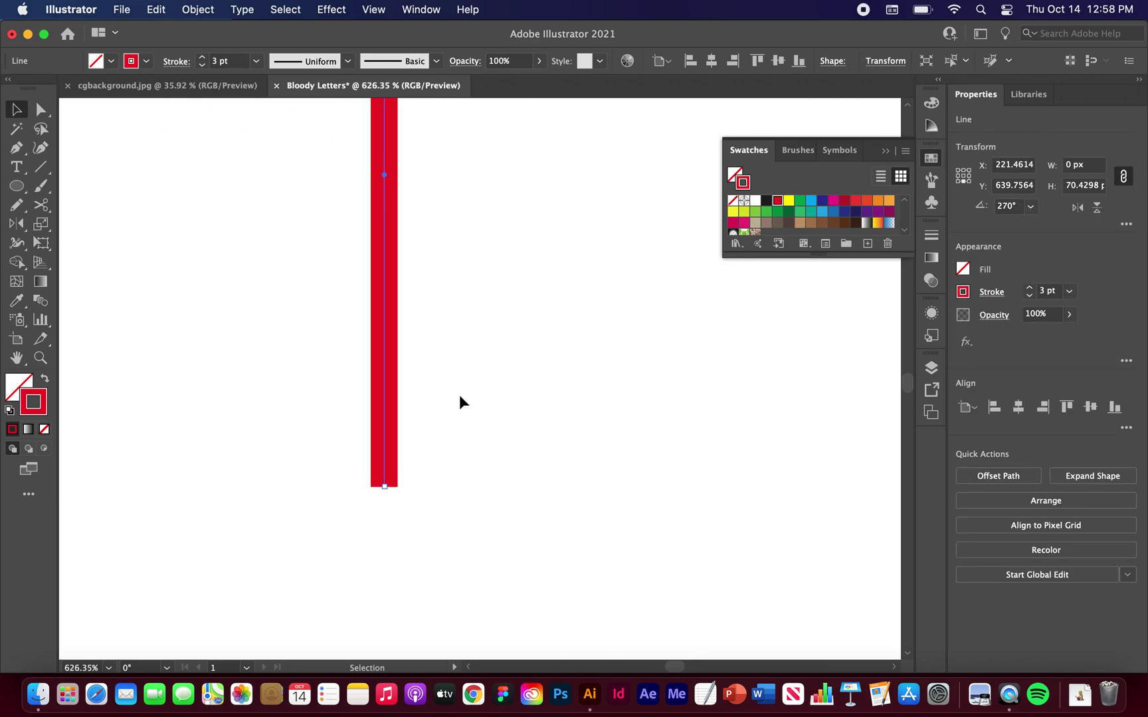
{"action": "left_click", "coordinate": [993, 292]}
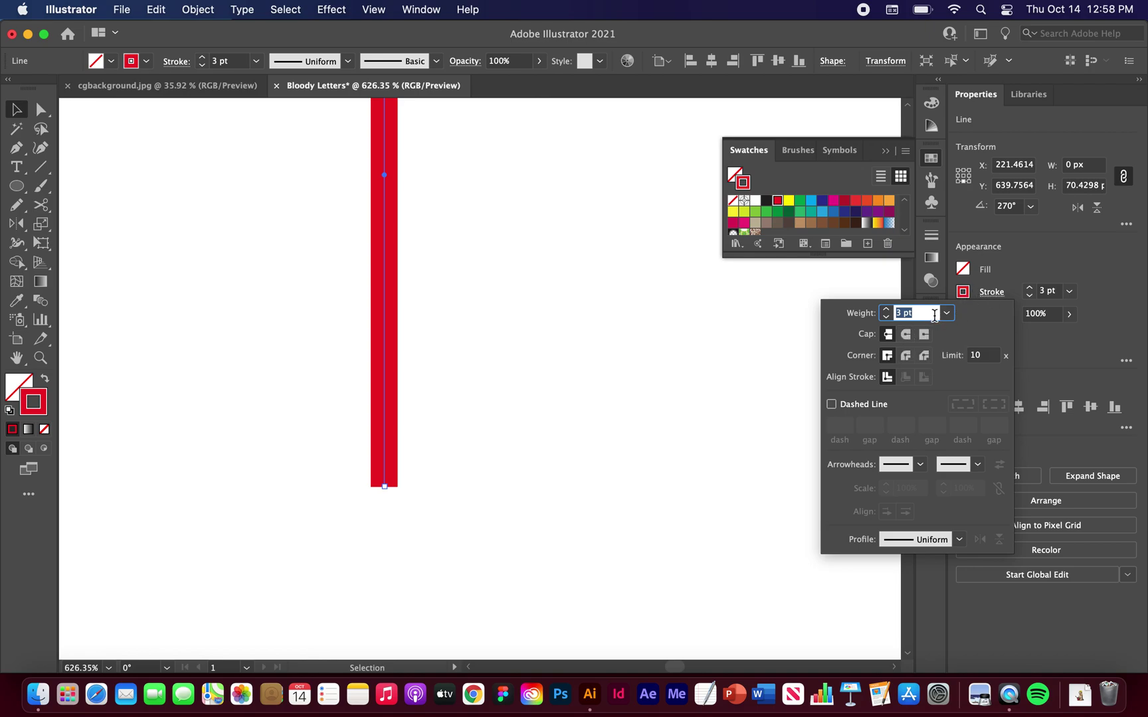
{"action": "left_click", "coordinate": [906, 335]}
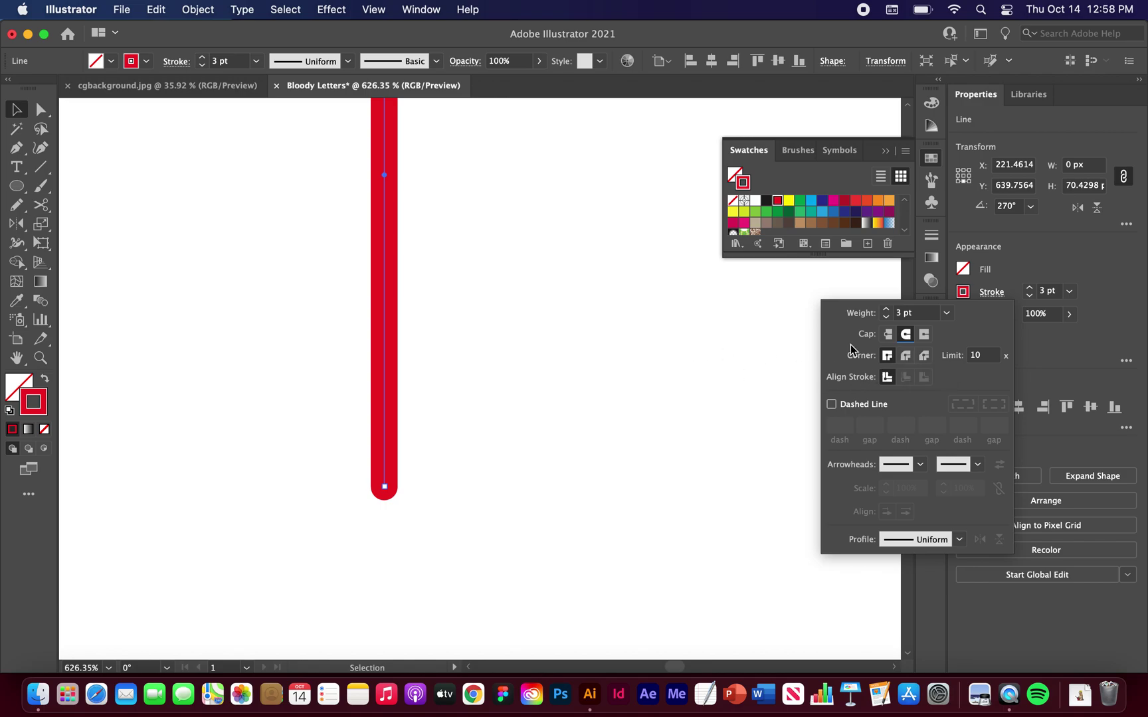
{"action": "left_click", "coordinate": [906, 356]}
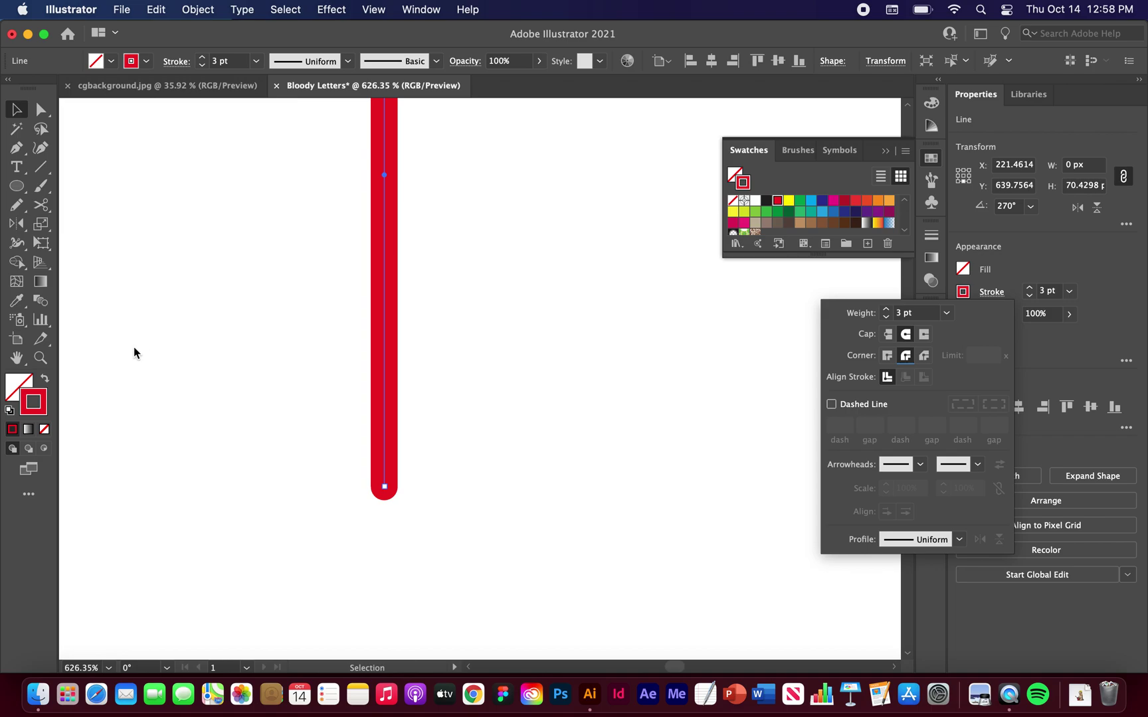
Step: With the Width tool, widen the line's bottom and pinch the stem into a round droplet
{"action": "left_click", "coordinate": [18, 249]}
{"action": "left_click", "coordinate": [18, 249]}
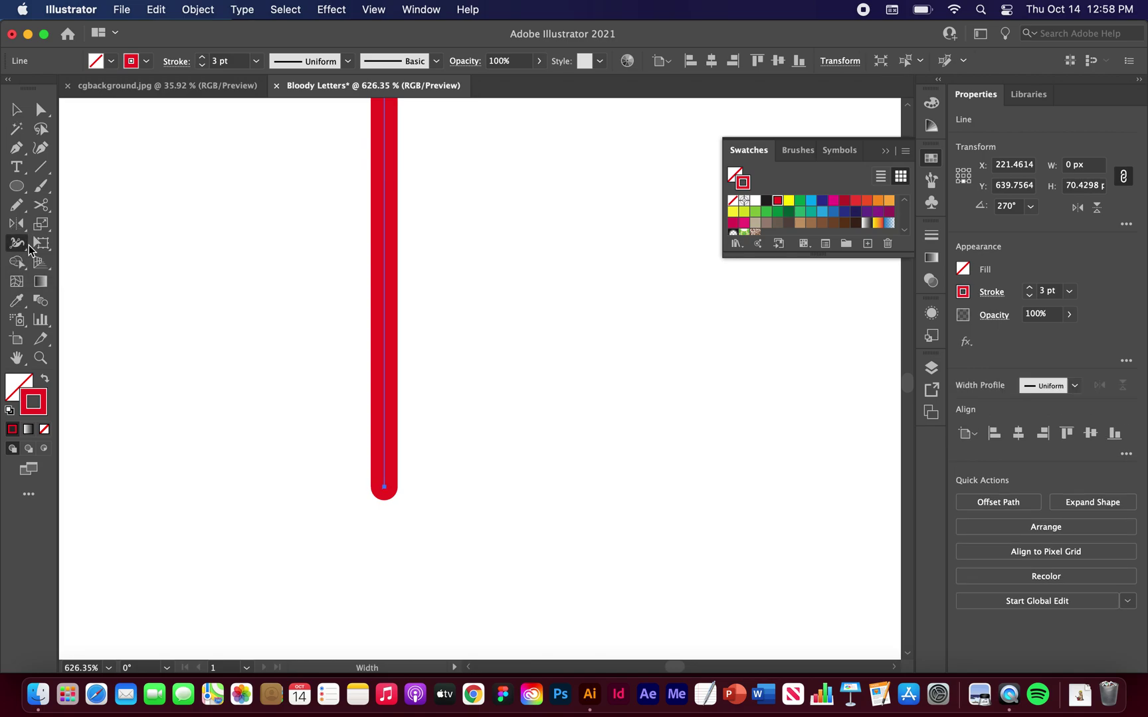
{"action": "scroll", "coordinate": [388, 486], "scroll_direction": "up", "scroll_amount": 6}
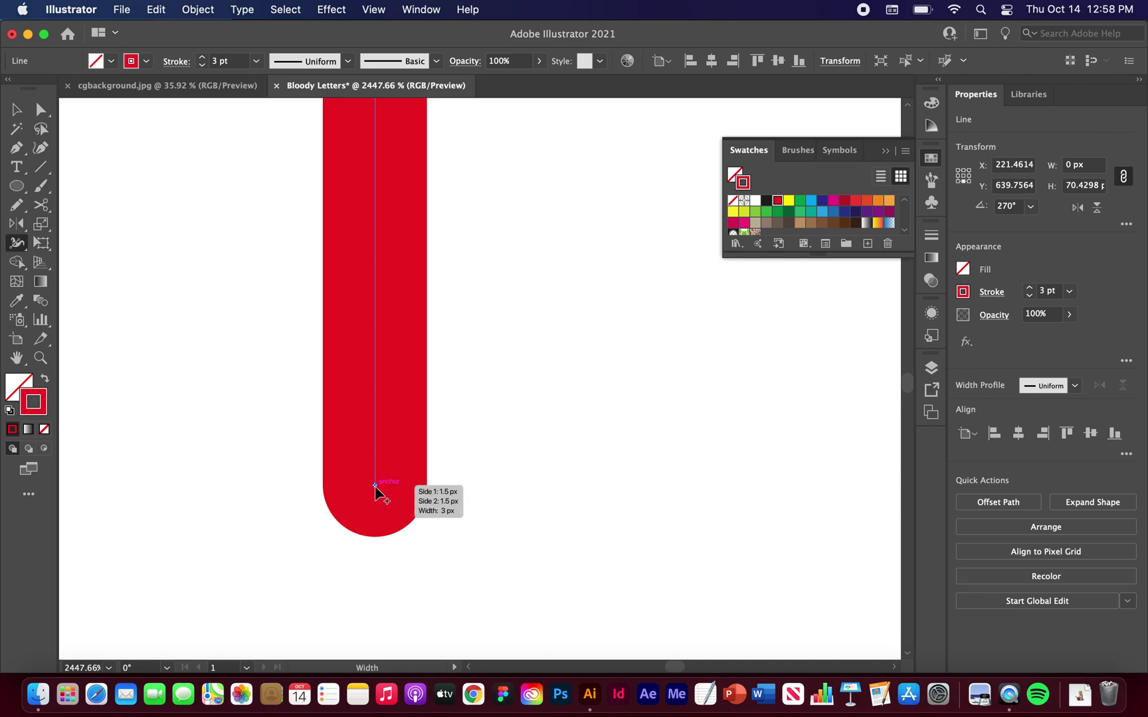
{"action": "left_click_drag", "start_coordinate": [375, 486], "coordinate": [472, 486]}
{"action": "scroll", "coordinate": [473, 487], "scroll_direction": "down", "scroll_amount": 10, "text": "alt"}
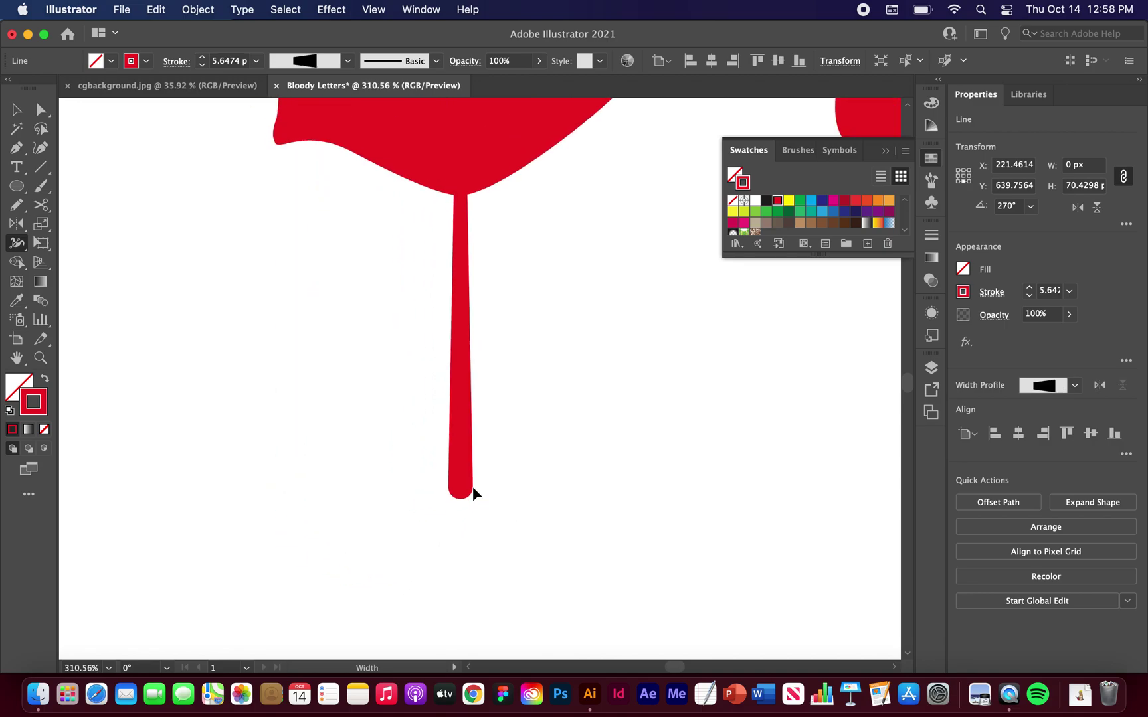
{"action": "scroll", "coordinate": [472, 491], "scroll_direction": "down", "scroll_amount": 3, "text": "alt"}
{"action": "scroll", "coordinate": [475, 474], "scroll_direction": "up", "scroll_amount": 5, "text": "alt"}
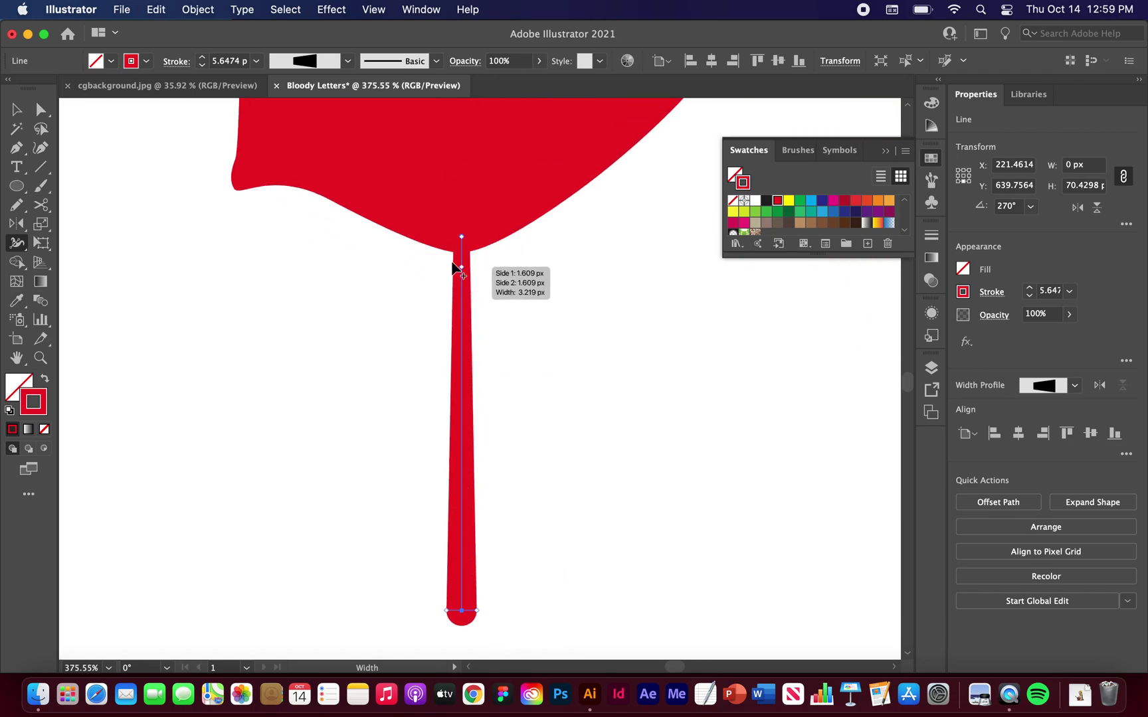
{"action": "scroll", "coordinate": [456, 502], "scroll_direction": "up", "scroll_amount": 3, "text": "alt"}
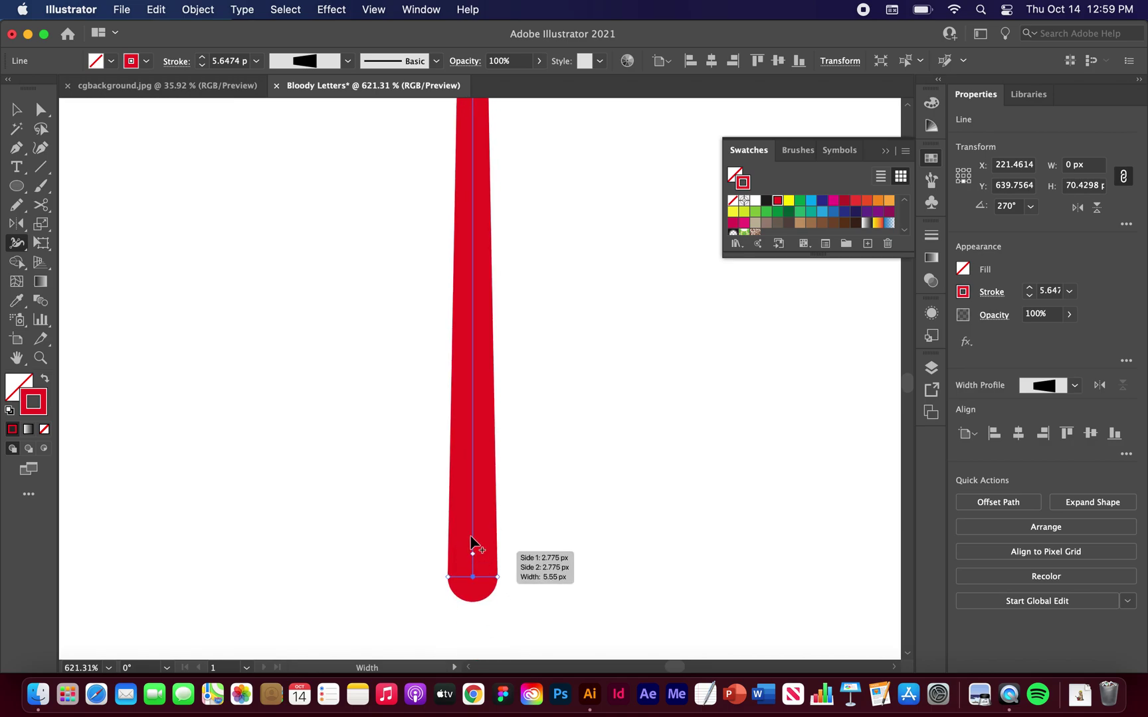
{"action": "scroll", "coordinate": [472, 539], "scroll_direction": "up", "scroll_amount": 2, "text": "alt"}
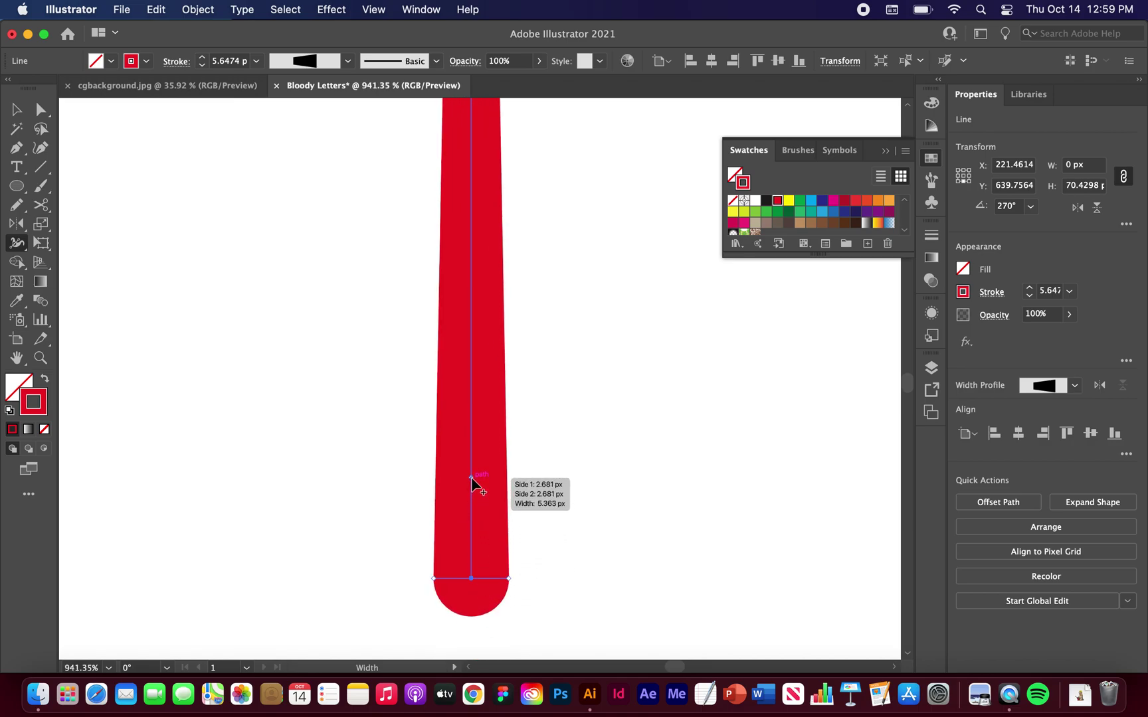
{"action": "mouse_move", "coordinate": [471, 477]}
{"action": "left_mouse_down"}
{"action": "mouse_move", "coordinate": [491, 477]}
{"action": "mouse_move", "coordinate": [480, 487]}
{"action": "left_mouse_up"}
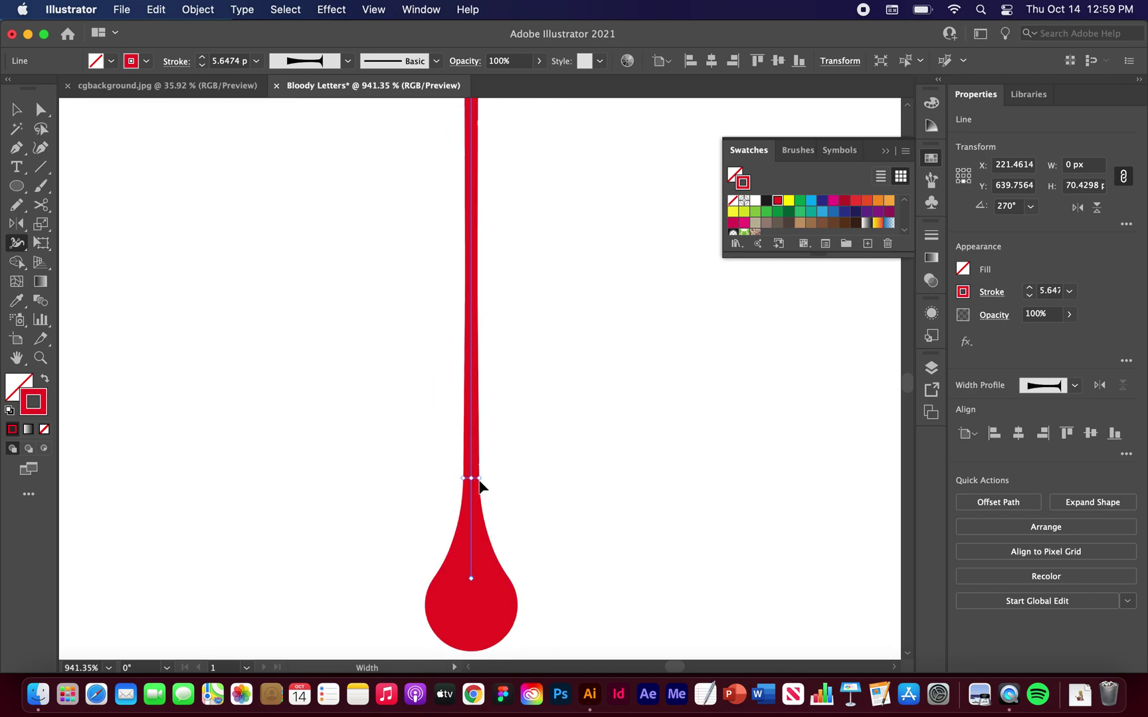
Step: Flare the drip's top where it meets the letter and taper the stem below it
{"action": "scroll", "coordinate": [537, 499], "scroll_direction": "down", "scroll_amount": 5}
{"action": "scroll", "coordinate": [550, 335], "scroll_direction": "up", "scroll_amount": 2}
{"action": "scroll", "coordinate": [538, 169], "scroll_direction": "down", "scroll_amount": 2}
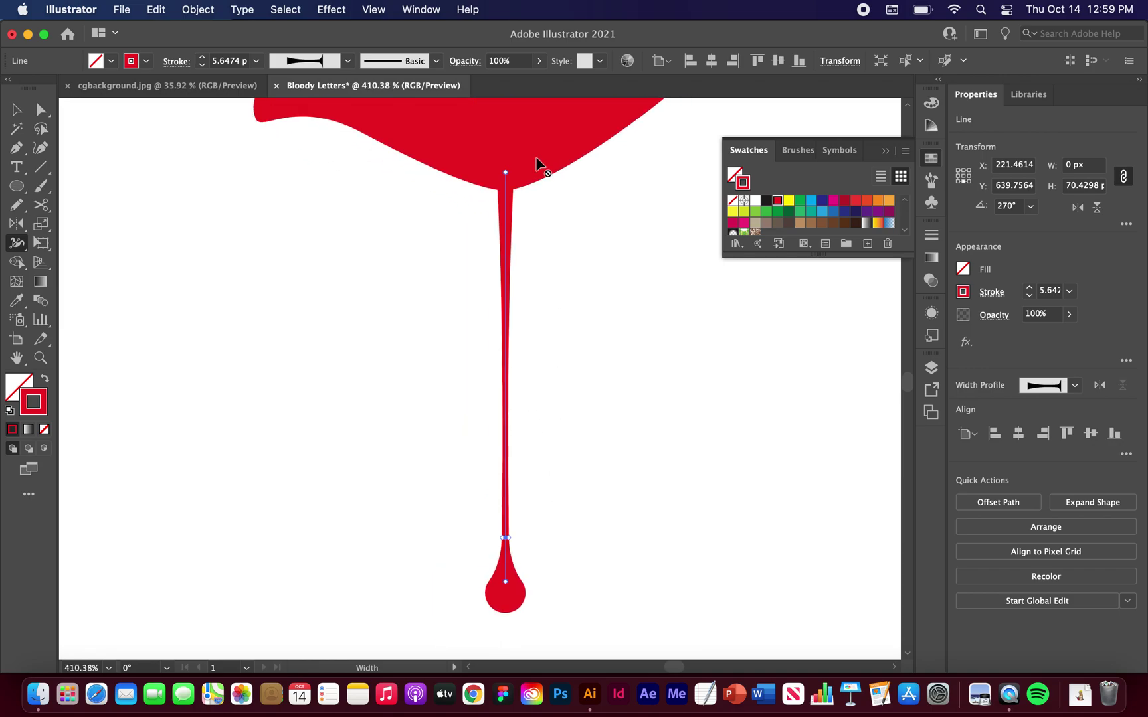
{"action": "scroll", "coordinate": [538, 167], "scroll_direction": "up", "scroll_amount": 3}
{"action": "scroll", "coordinate": [538, 170], "scroll_direction": "up", "scroll_amount": 2}
{"action": "left_click_drag", "start_coordinate": [475, 190], "coordinate": [519, 191]}
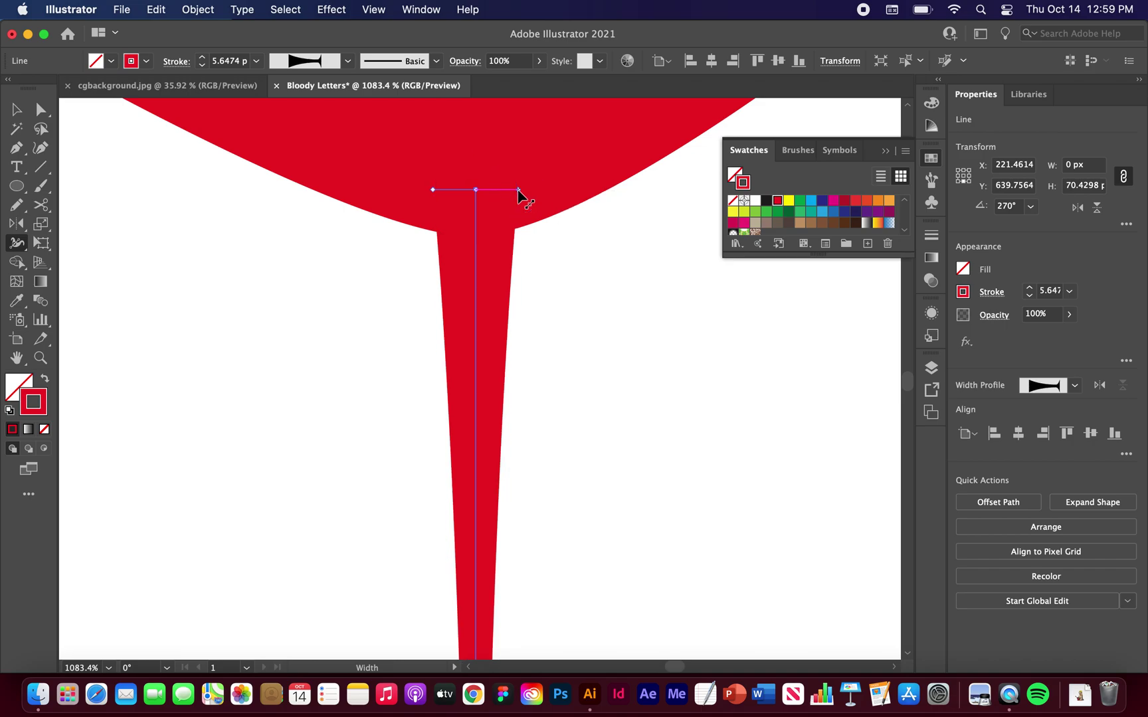
{"action": "mouse_move", "coordinate": [487, 285]}
{"action": "left_mouse_down"}
{"action": "mouse_move", "coordinate": [479, 282]}
{"action": "mouse_move", "coordinate": [494, 279]}
{"action": "left_mouse_up"}
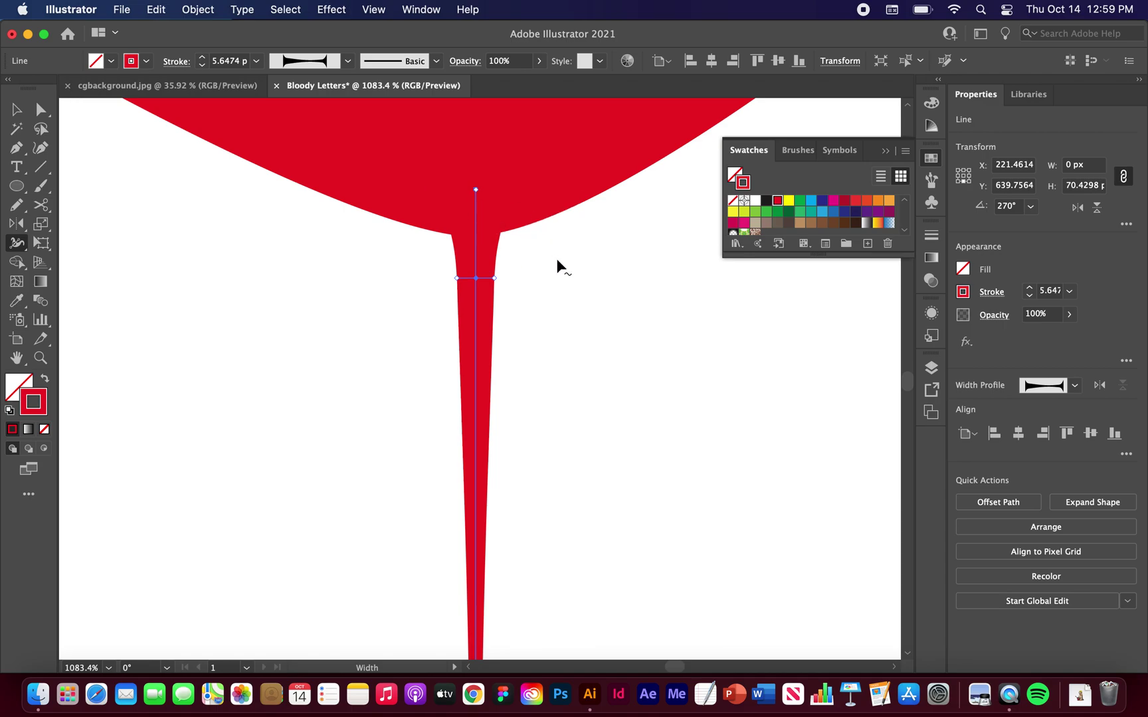
Step: Deselect and reselect the drip to check its finished shape
{"action": "key", "text": "v"}
{"action": "left_click", "coordinate": [586, 290]}
{"action": "scroll", "coordinate": [586, 290], "scroll_direction": "down", "scroll_amount": 5}
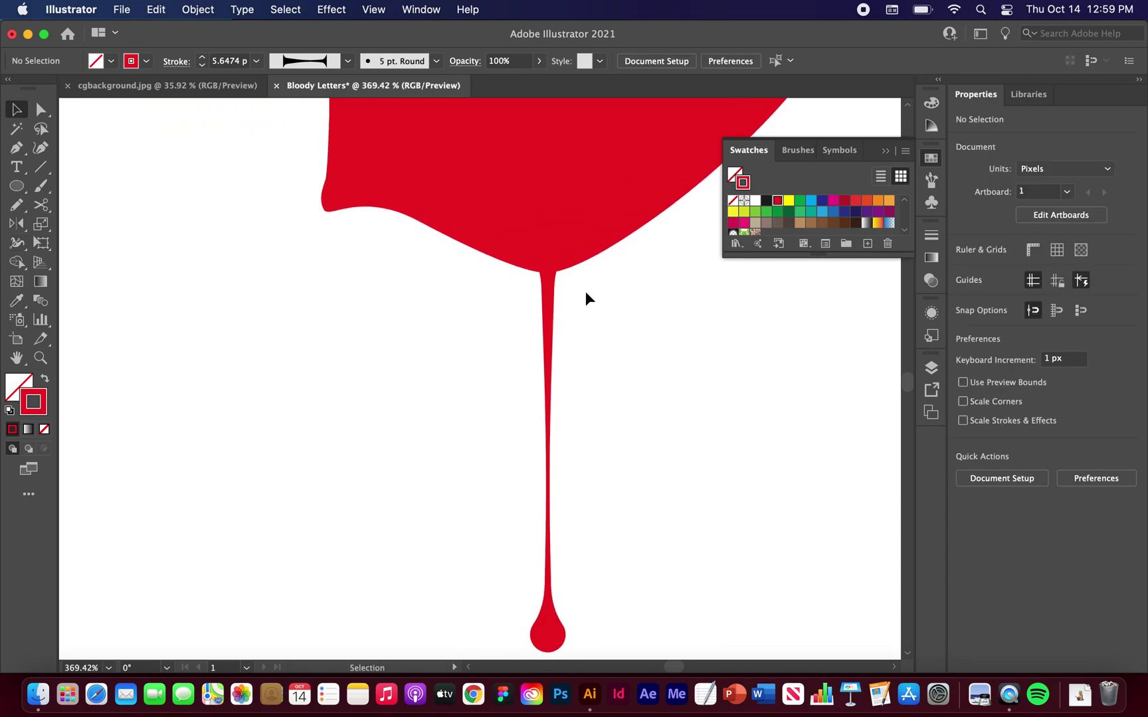
{"action": "left_click", "coordinate": [548, 293]}
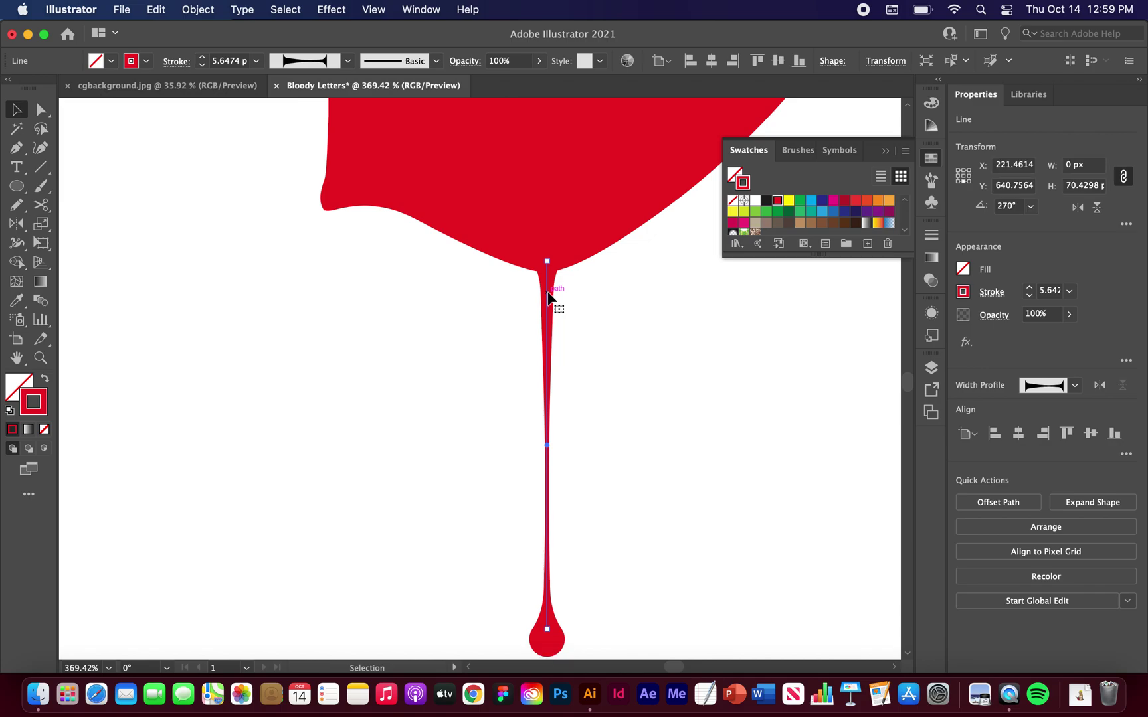
{"action": "left_click", "coordinate": [619, 329]}
{"action": "scroll", "coordinate": [564, 287], "scroll_direction": "up", "scroll_amount": 3}
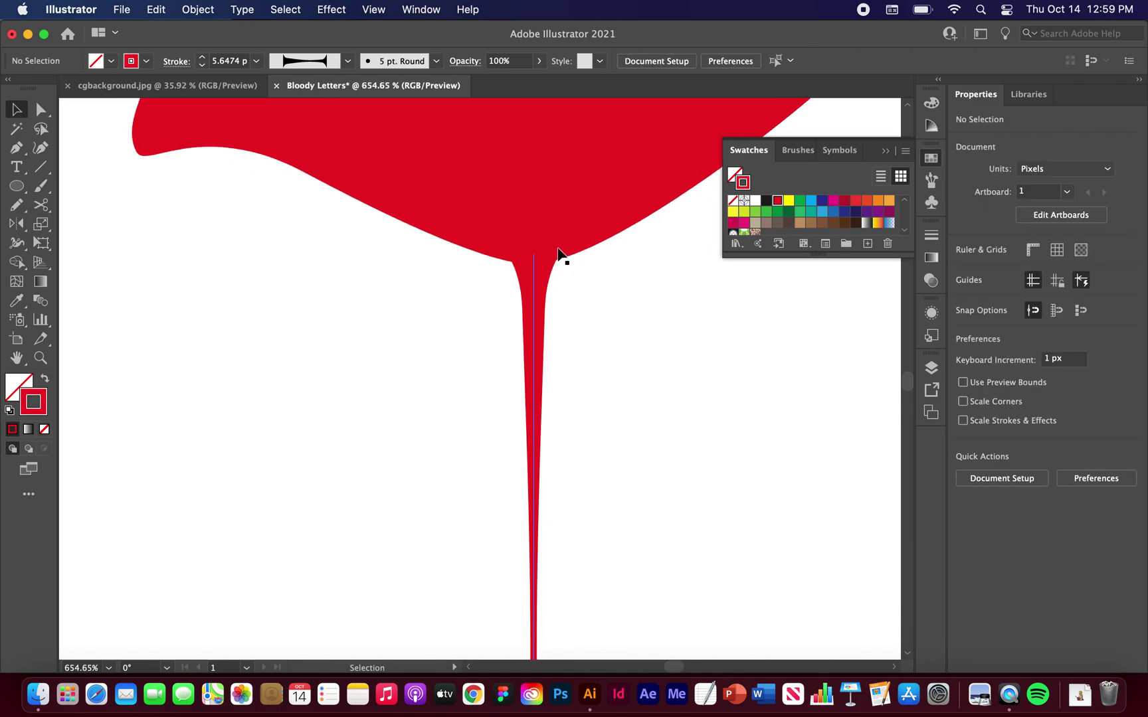
Step: Draw a short vertical line down from the B's lower-left corner
{"action": "scroll", "coordinate": [586, 348], "scroll_direction": "down", "scroll_amount": 3}
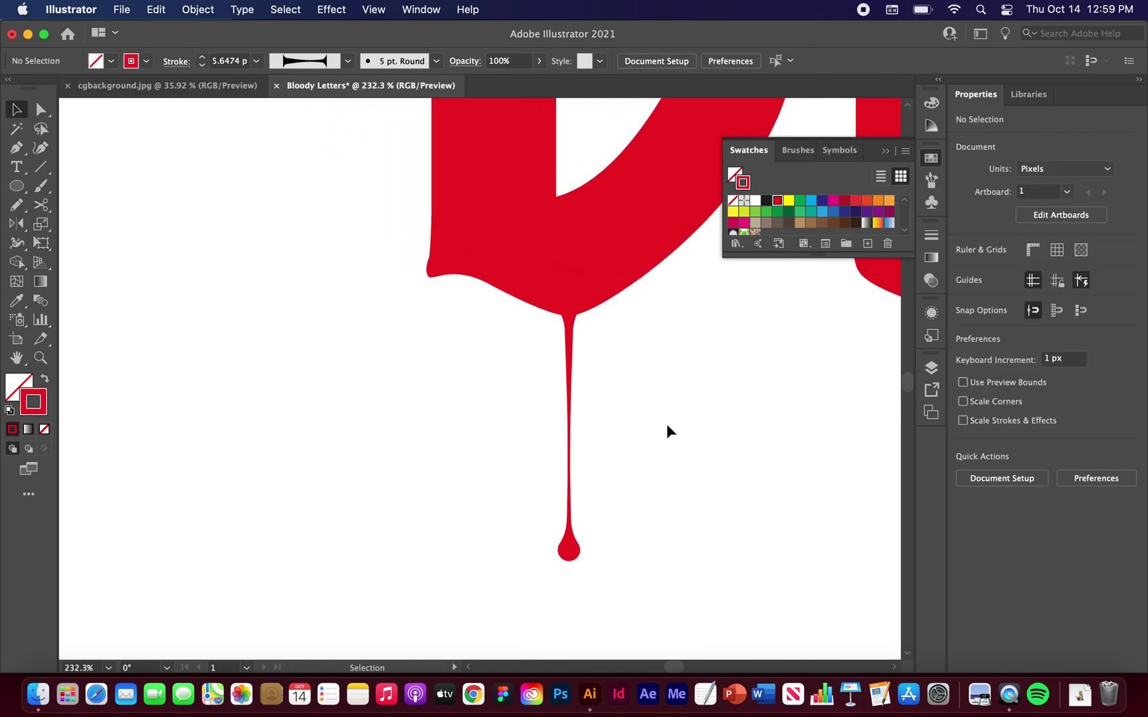
{"action": "scroll", "coordinate": [666, 432], "scroll_direction": "down", "scroll_amount": 5}
{"action": "scroll", "coordinate": [666, 432], "scroll_direction": "right", "scroll_amount": 3}
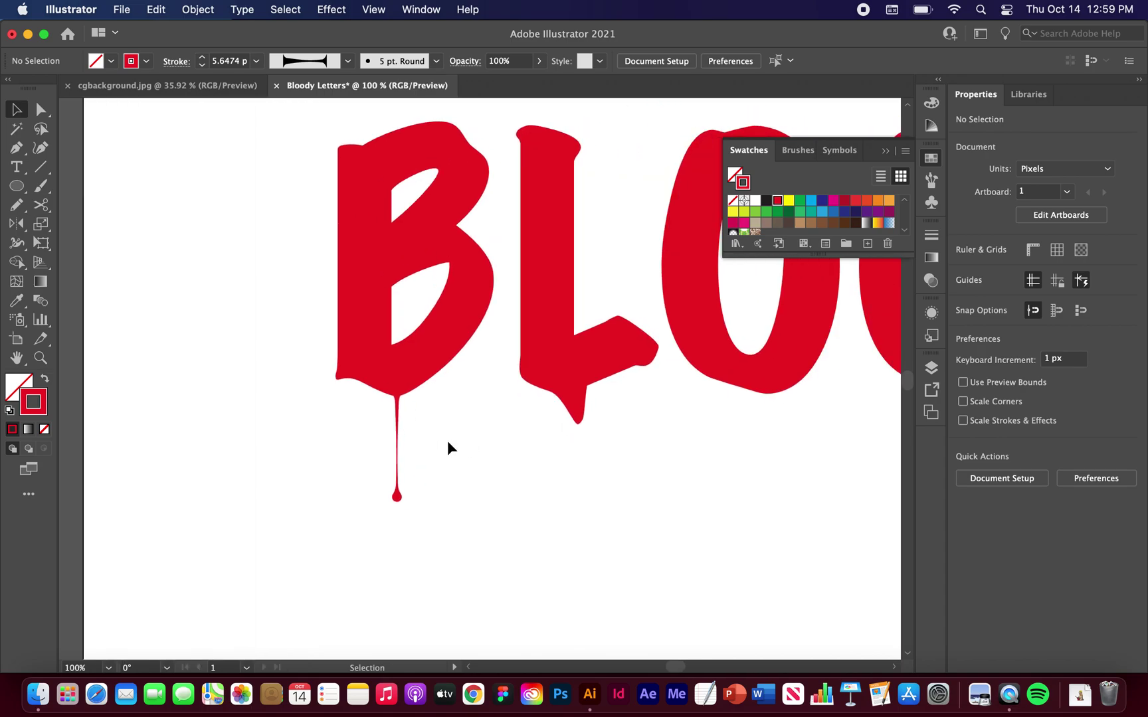
{"action": "scroll", "coordinate": [282, 415], "scroll_direction": "up", "scroll_amount": 5}
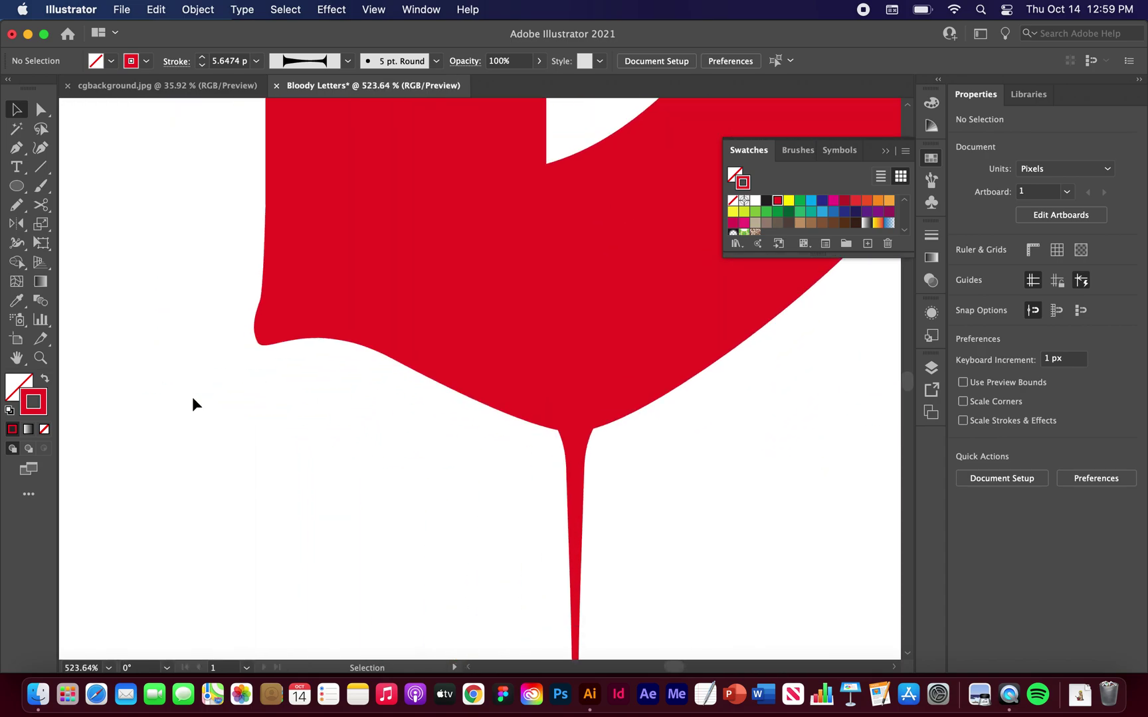
{"action": "key", "text": "backslash"}
{"action": "mouse_move", "coordinate": [267, 343]}
{"action": "left_mouse_down"}
{"action": "mouse_move", "coordinate": [258, 529]}
{"action": "mouse_move", "coordinate": [292, 512]}
{"action": "mouse_move", "coordinate": [275, 473]}
{"action": "mouse_move", "coordinate": [284, 471]}
{"action": "left_mouse_up"}
{"action": "scroll", "coordinate": [256, 534], "scroll_direction": "up", "scroll_amount": 3}
Step: Widen the top of the new drip with the Width tool, then deselect it
{"action": "key", "text": "shift+w"}
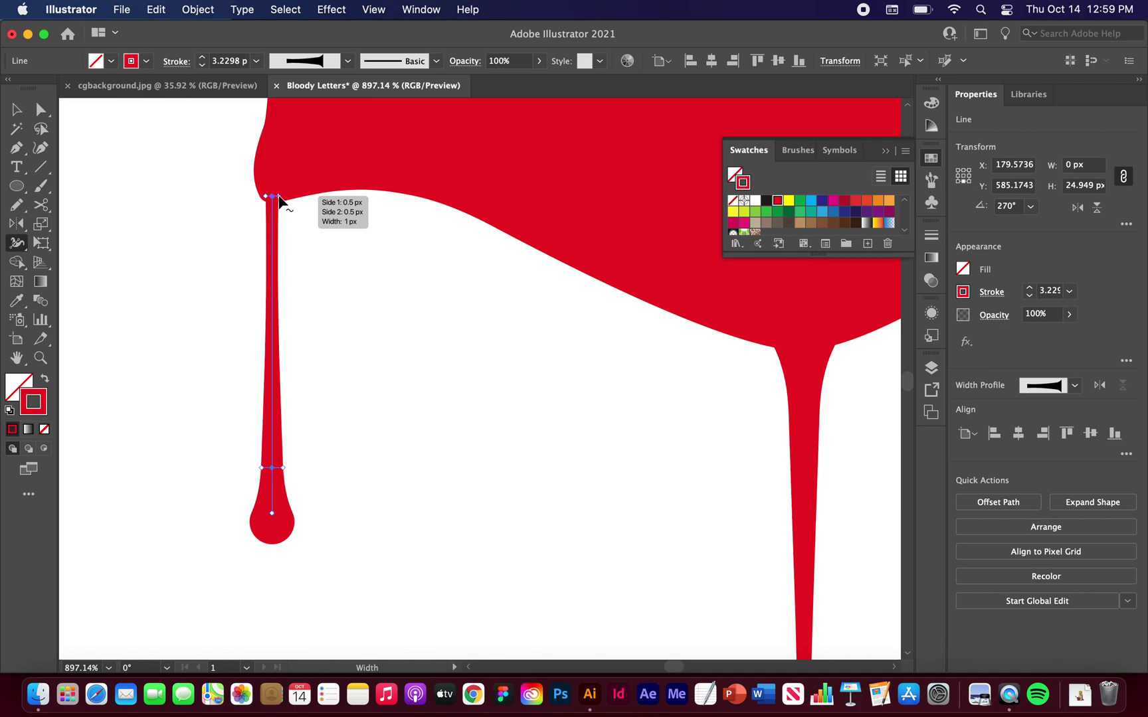
{"action": "mouse_move", "coordinate": [277, 200]}
{"action": "left_mouse_down"}
{"action": "mouse_move", "coordinate": [287, 196]}
{"action": "mouse_move", "coordinate": [277, 233]}
{"action": "mouse_move", "coordinate": [277, 212]}
{"action": "mouse_move", "coordinate": [359, 249]}
{"action": "mouse_move", "coordinate": [275, 221]}
{"action": "left_mouse_up"}
{"action": "key", "text": "v"}
{"action": "left_click", "coordinate": [317, 239]}
{"action": "scroll", "coordinate": [281, 225], "scroll_direction": "up", "scroll_amount": 2}
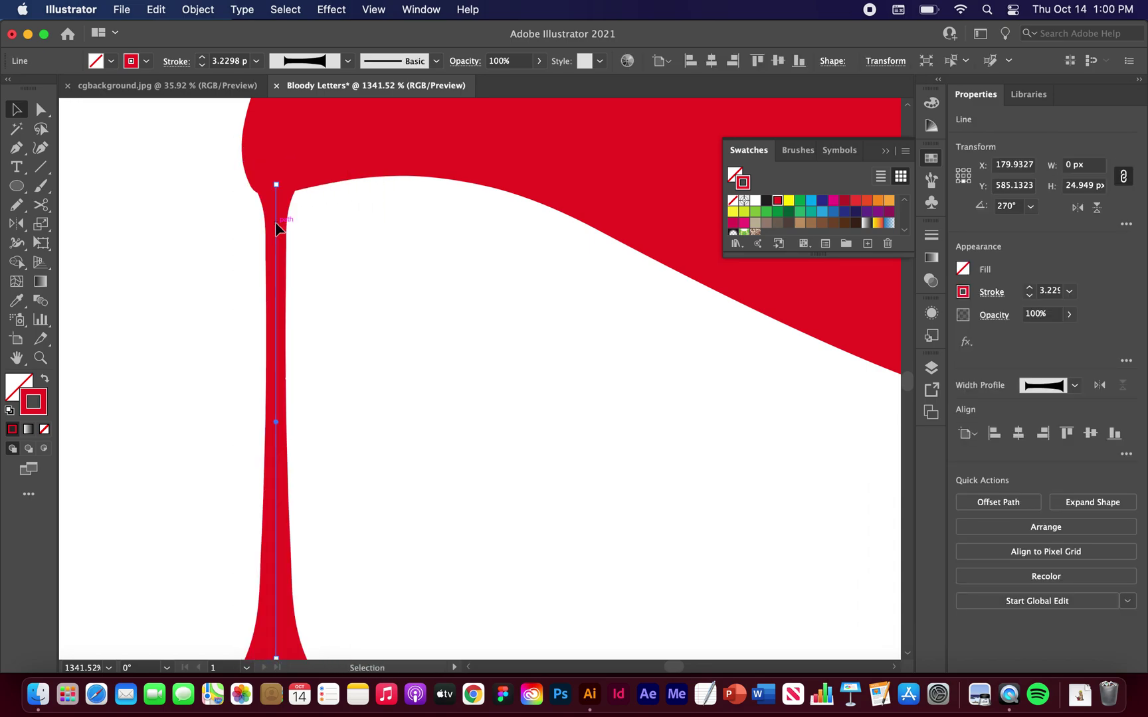
{"action": "left_click", "coordinate": [344, 269]}
{"action": "scroll", "coordinate": [344, 269], "scroll_direction": "down", "scroll_amount": 6}
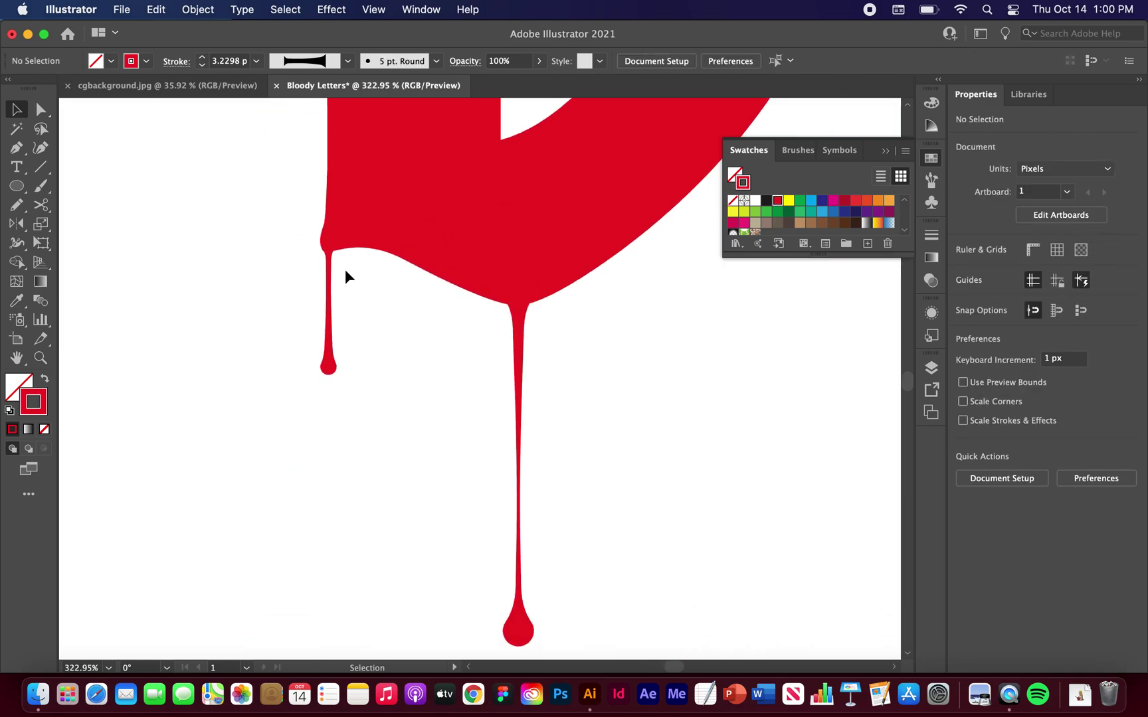
{"action": "scroll", "coordinate": [344, 269], "scroll_direction": "down", "scroll_amount": 4}
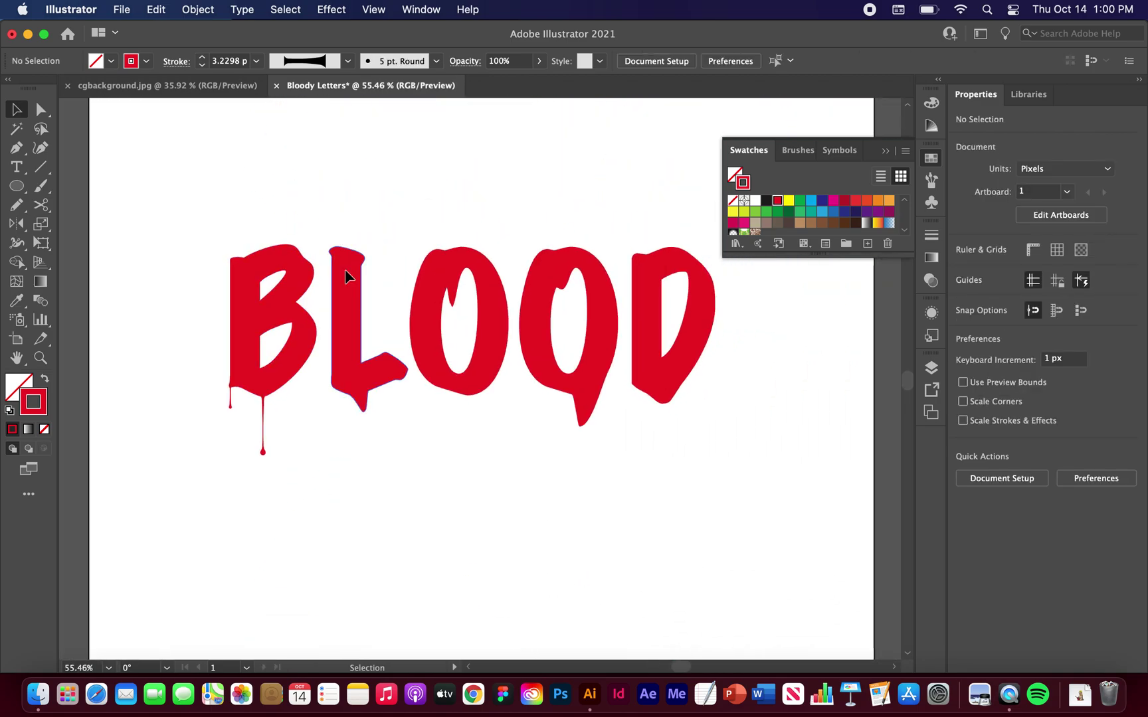
Step: Copy the short drip from under the B to the top of the L
{"action": "scroll", "coordinate": [263, 385], "scroll_direction": "up", "scroll_amount": 2}
{"action": "scroll", "coordinate": [239, 412], "scroll_direction": "up", "scroll_amount": 2}
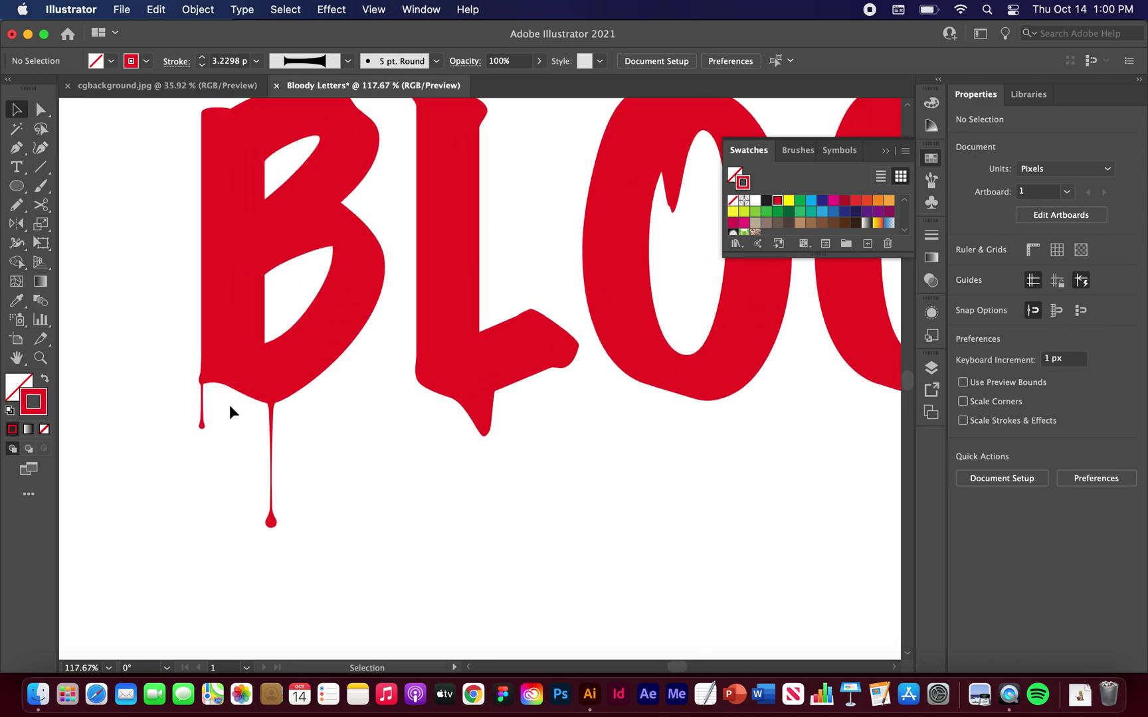
{"action": "left_click", "coordinate": [201, 423]}
{"action": "scroll", "coordinate": [187, 443], "scroll_direction": "down", "scroll_amount": 1}
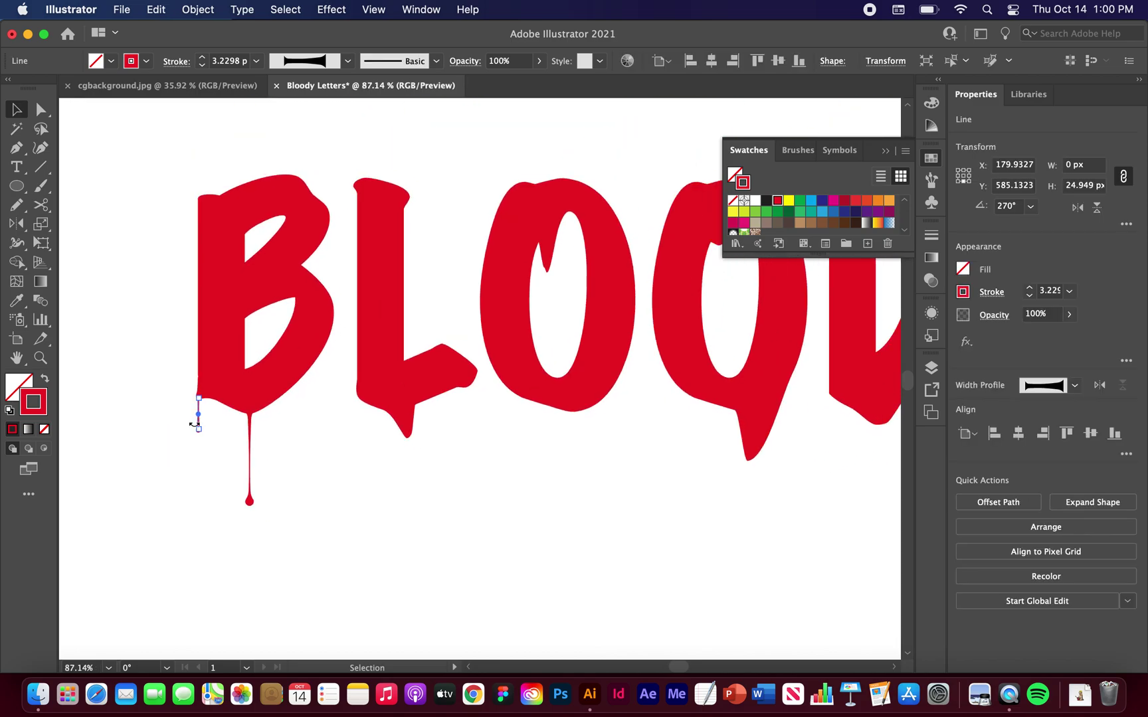
{"action": "left_click_drag", "start_coordinate": [201, 425], "coordinate": [410, 229]}
Step: Hang a copy of the long B drip under the L, nudged into place, plus a short drip under the L's foot
{"action": "scroll", "coordinate": [415, 220], "scroll_direction": "up", "scroll_amount": 1}
{"action": "scroll", "coordinate": [226, 465], "scroll_direction": "up", "scroll_amount": 2}
{"action": "scroll", "coordinate": [200, 534], "scroll_direction": "down", "scroll_amount": 1}
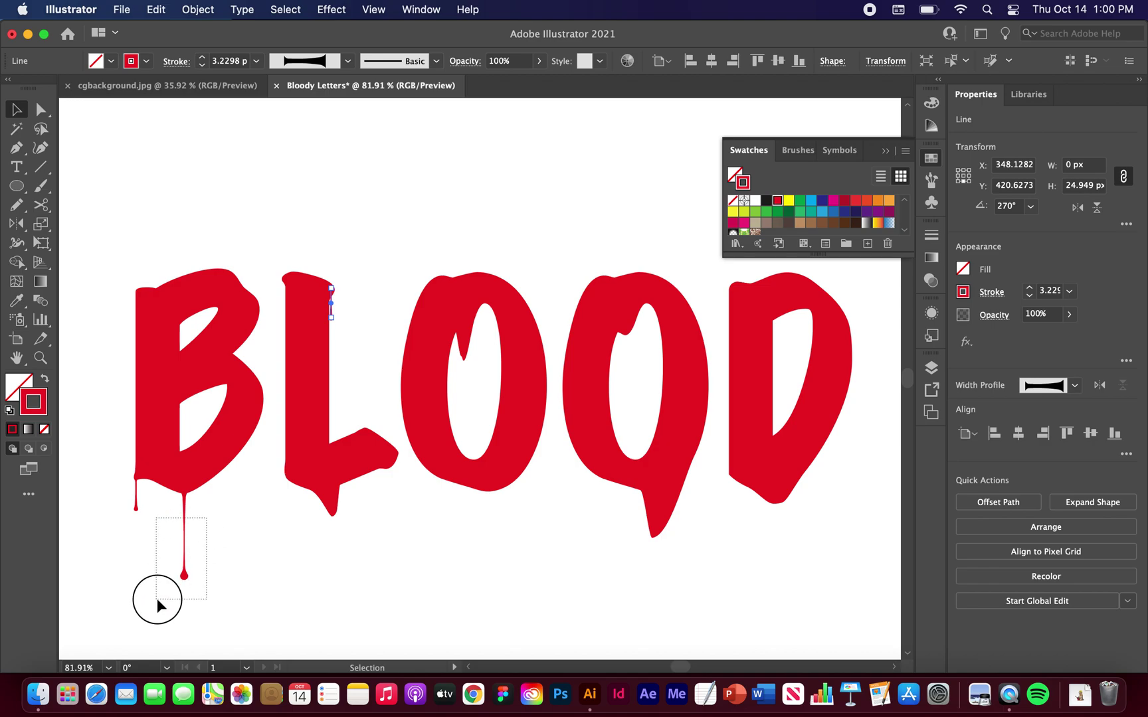
{"action": "left_click_drag", "start_coordinate": [157, 598], "coordinate": [157, 598]}
{"action": "left_click_drag", "start_coordinate": [184, 553], "coordinate": [332, 555]}
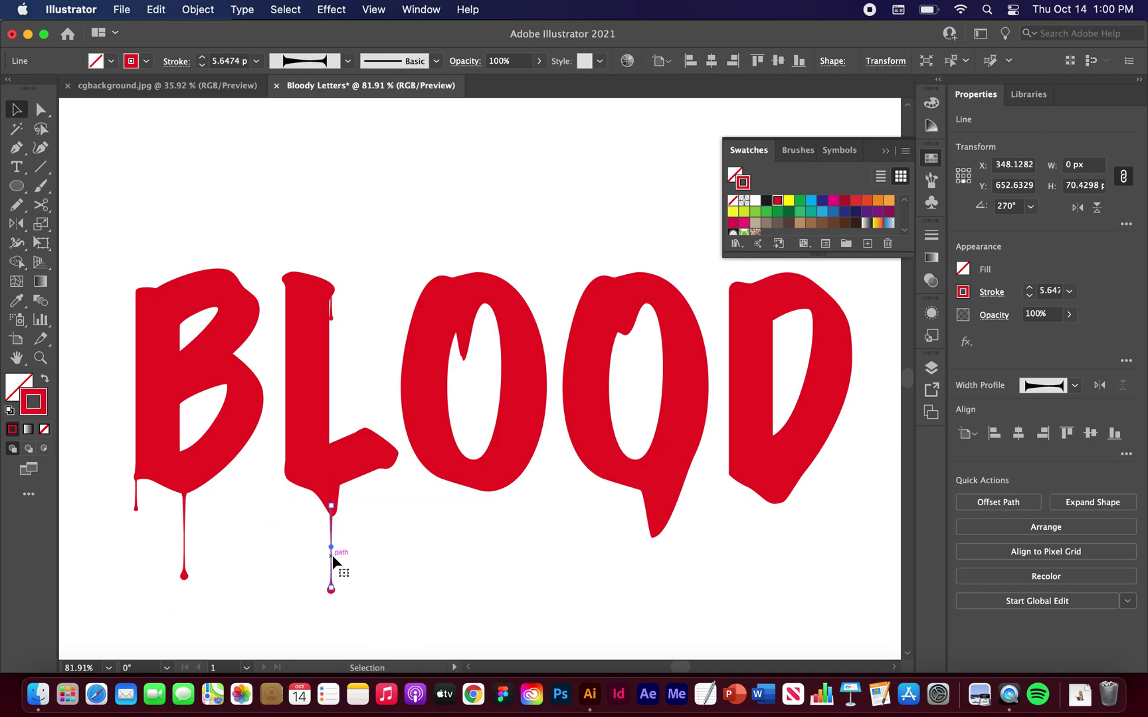
{"action": "key", "text": "Right"}
{"action": "key", "text": "Down"}
{"action": "key", "text": "Down"}
{"action": "left_click_drag", "start_coordinate": [147, 490], "coordinate": [115, 527]}
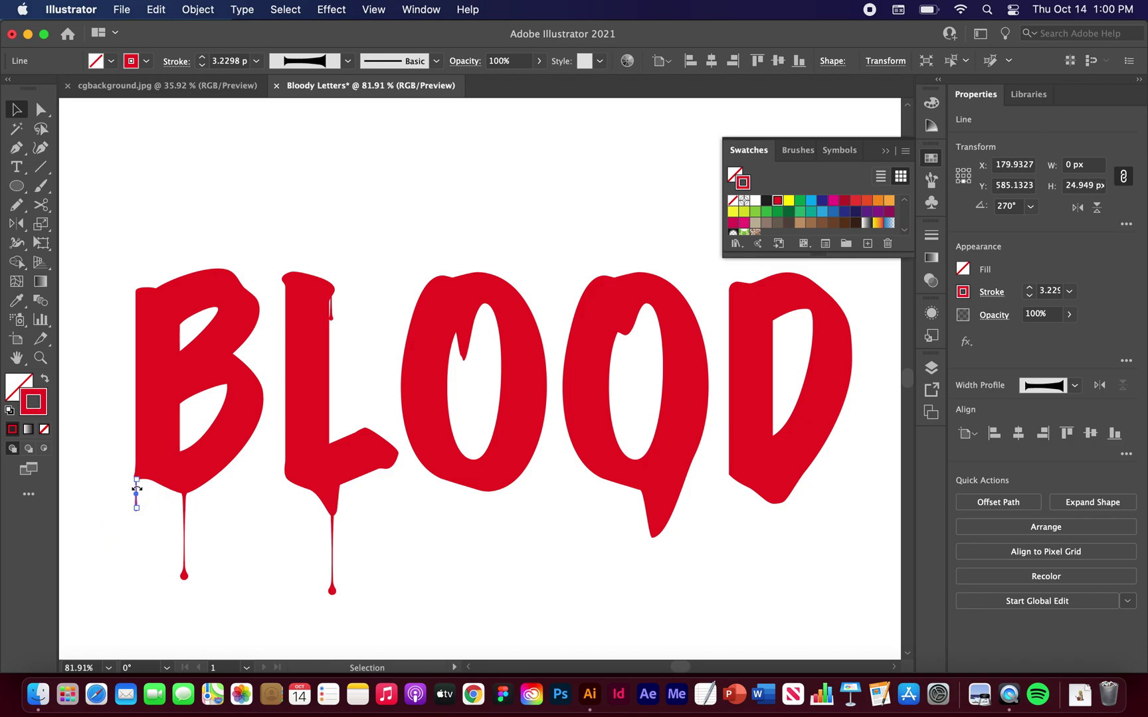
{"action": "scroll", "coordinate": [116, 494], "scroll_direction": "up", "scroll_amount": 5}
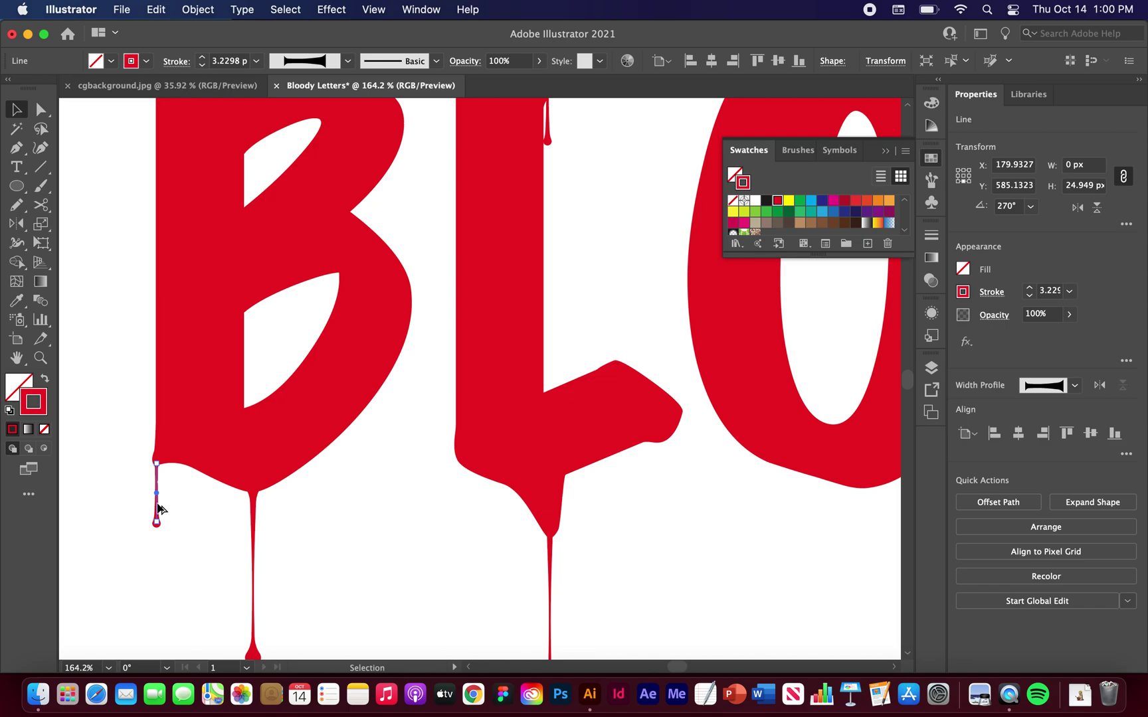
{"action": "left_click_drag", "start_coordinate": [159, 510], "coordinate": [663, 463]}
{"action": "left_click", "coordinate": [706, 503]}
Step: Copy a short drip into the top of the O
{"action": "scroll", "coordinate": [708, 501], "scroll_direction": "down", "scroll_amount": 2}
{"action": "scroll", "coordinate": [708, 502], "scroll_direction": "down", "scroll_amount": 2}
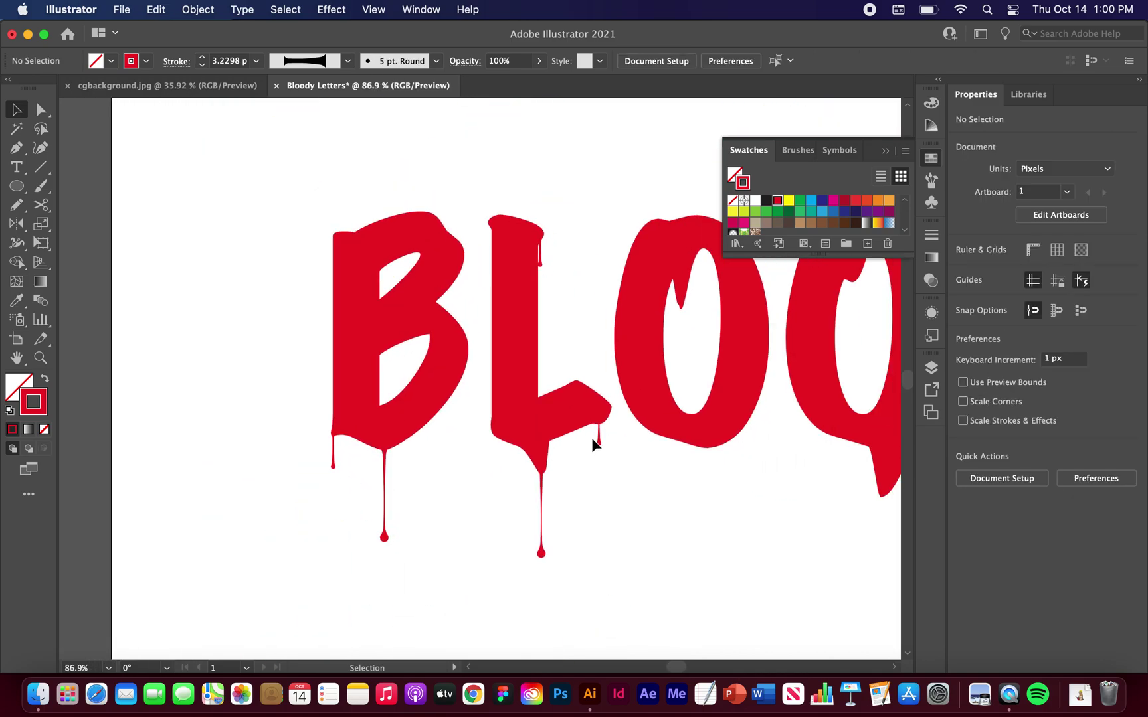
{"action": "scroll", "coordinate": [571, 484], "scroll_direction": "right", "scroll_amount": 3}
{"action": "scroll", "coordinate": [500, 440], "scroll_direction": "up", "scroll_amount": 2}
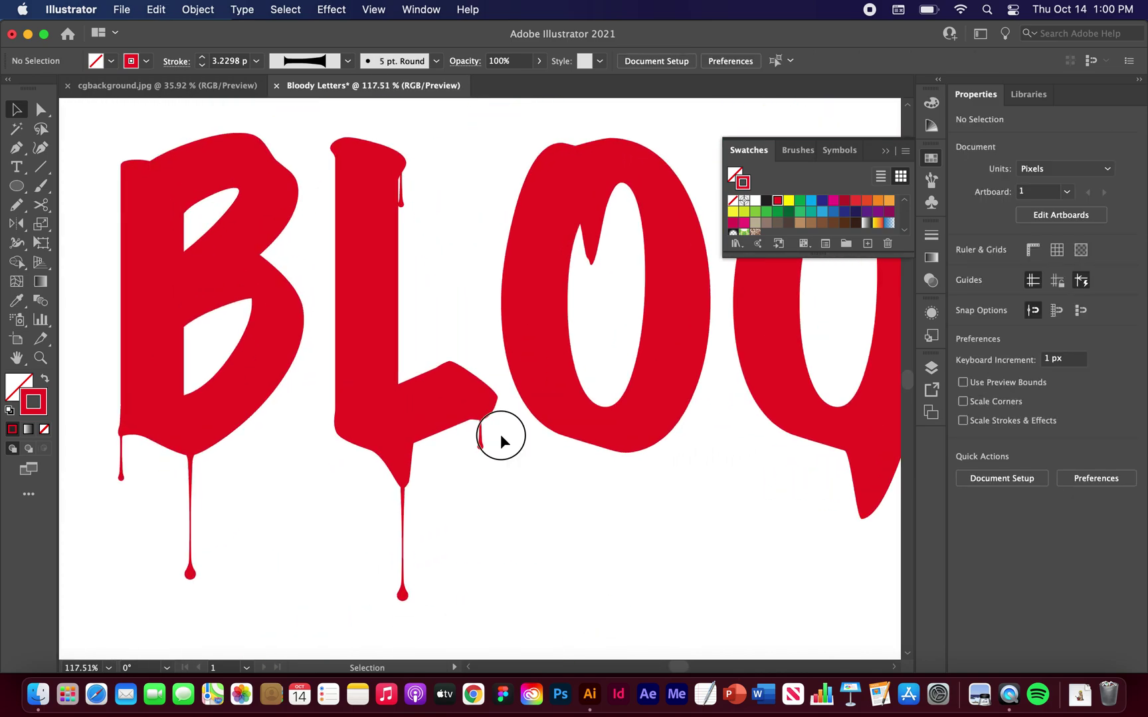
{"action": "left_click", "coordinate": [481, 428]}
{"action": "scroll", "coordinate": [475, 452], "scroll_direction": "up", "scroll_amount": 2}
{"action": "left_click_drag", "start_coordinate": [481, 442], "coordinate": [644, 204]}
Step: Add a long drip under the Q, a short drip in the Q's inner notch, and a long drip under the O
{"action": "scroll", "coordinate": [611, 309], "scroll_direction": "down", "scroll_amount": 2}
{"action": "scroll", "coordinate": [611, 308], "scroll_direction": "right", "scroll_amount": 4}
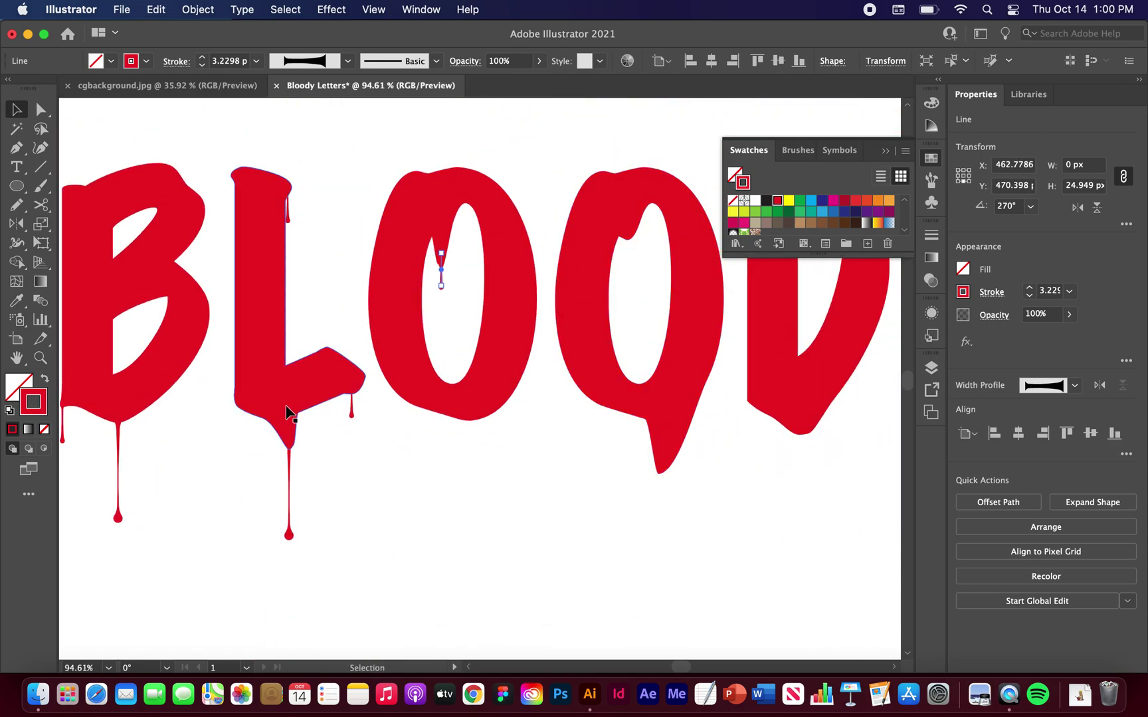
{"action": "left_click_drag", "start_coordinate": [292, 468], "coordinate": [661, 472]}
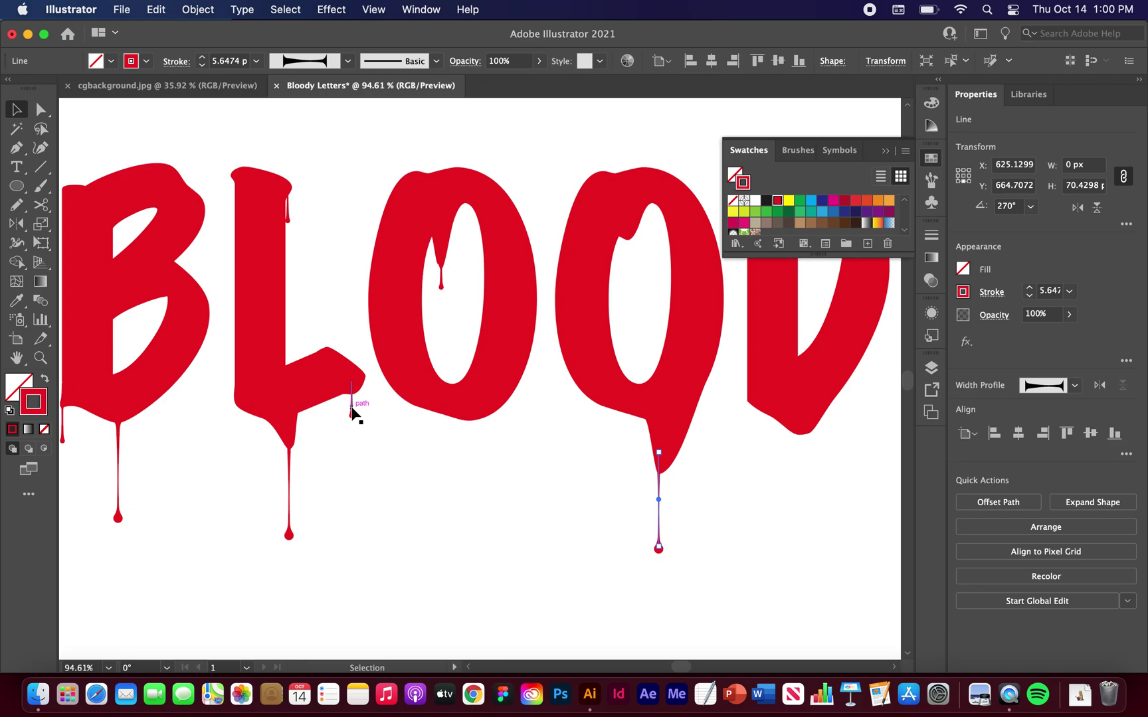
{"action": "left_click_drag", "start_coordinate": [352, 413], "coordinate": [634, 259]}
{"action": "scroll", "coordinate": [461, 425], "scroll_direction": "right", "scroll_amount": 3}
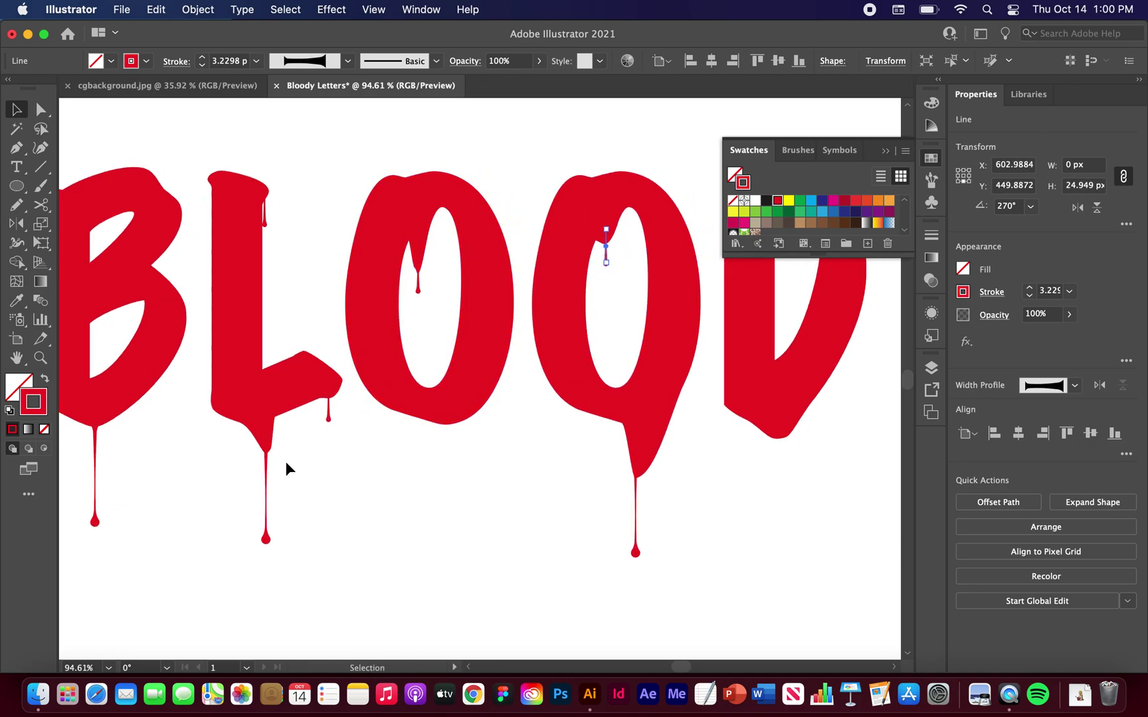
{"action": "left_click_drag", "start_coordinate": [268, 473], "coordinate": [450, 420]}
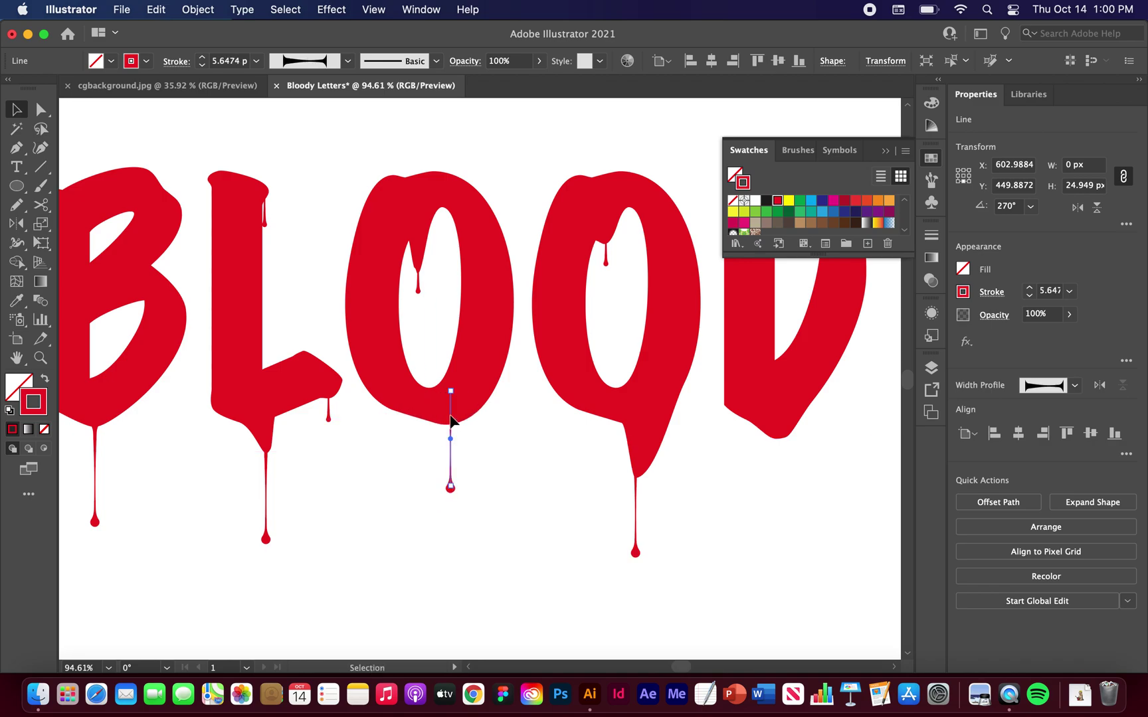
{"action": "scroll", "coordinate": [450, 419], "scroll_direction": "right", "scroll_amount": 5}
{"action": "scroll", "coordinate": [535, 532], "scroll_direction": "right", "scroll_amount": 10}
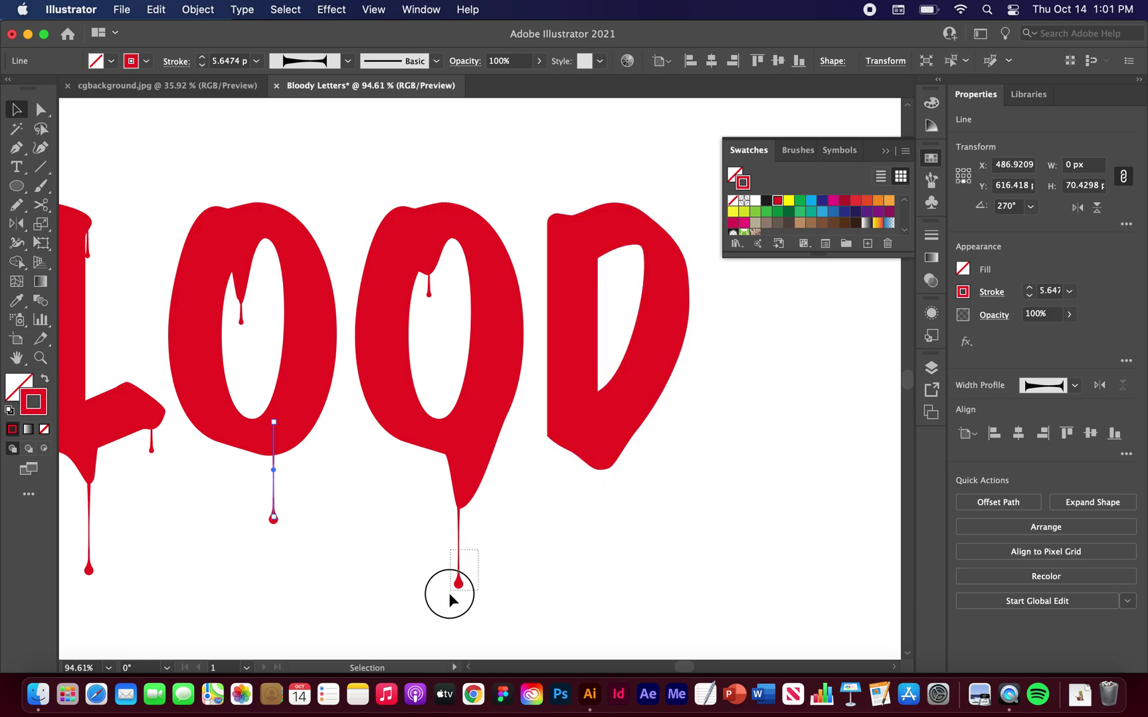
{"action": "left_click", "coordinate": [458, 548]}
Step: Copy a drip under the D, lower it, and widen its top with the Width tool where it meets the letter
{"action": "left_click_drag", "start_coordinate": [456, 523], "coordinate": [602, 476]}
{"action": "scroll", "coordinate": [601, 473], "scroll_direction": "up", "scroll_amount": 5}
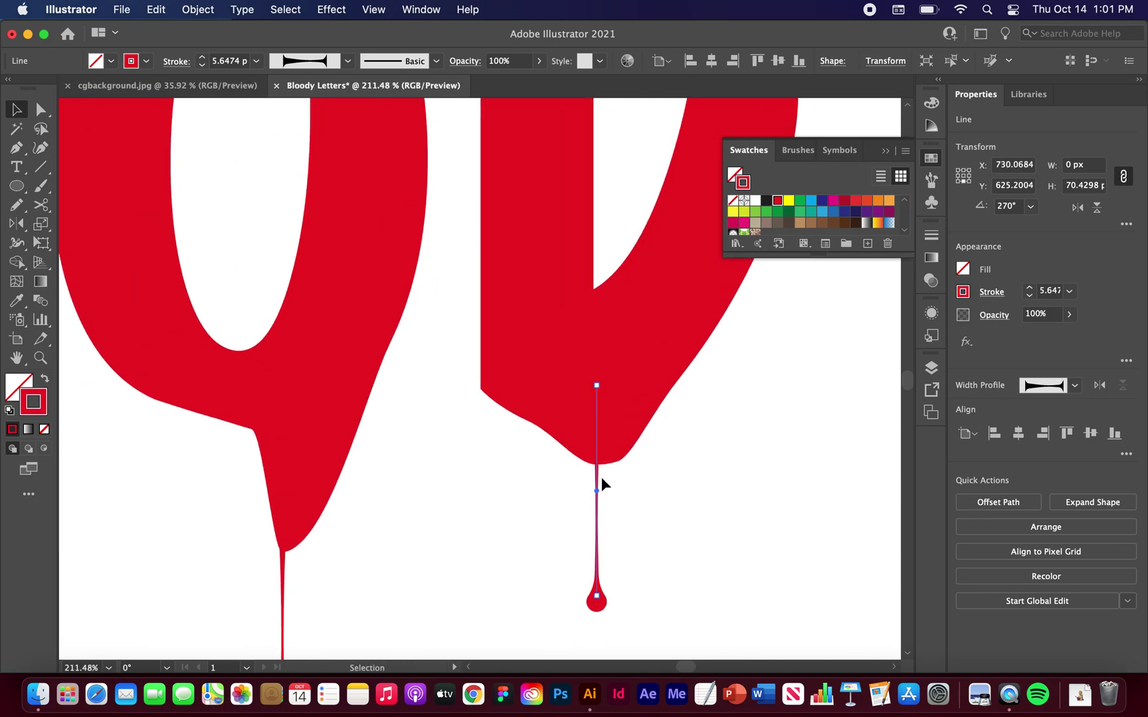
{"action": "left_click_drag", "start_coordinate": [601, 477], "coordinate": [605, 523]}
{"action": "key", "text": "shift+w"}
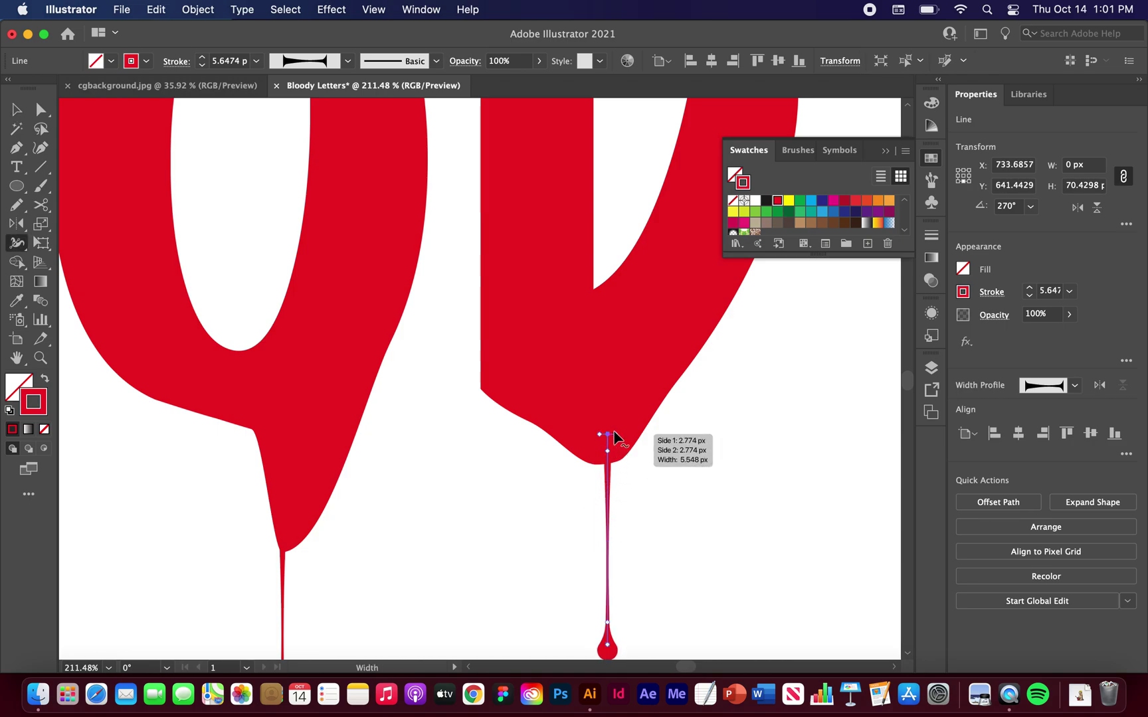
{"action": "left_click_drag", "start_coordinate": [615, 437], "coordinate": [618, 439]}
{"action": "scroll", "coordinate": [610, 451], "scroll_direction": "up", "scroll_amount": 3}
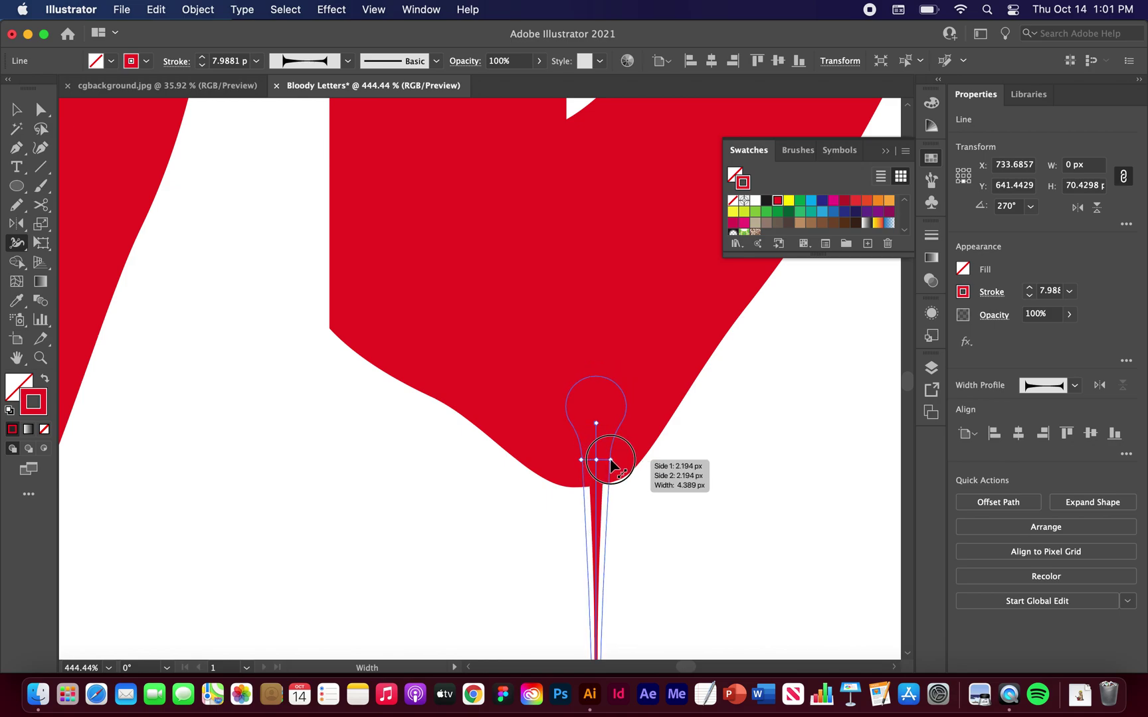
{"action": "key", "text": "v"}
{"action": "left_click", "coordinate": [684, 476]}
Step: Copy the O's inner drip into the D as a small inside drip
{"action": "scroll", "coordinate": [682, 475], "scroll_direction": "down", "scroll_amount": 3}
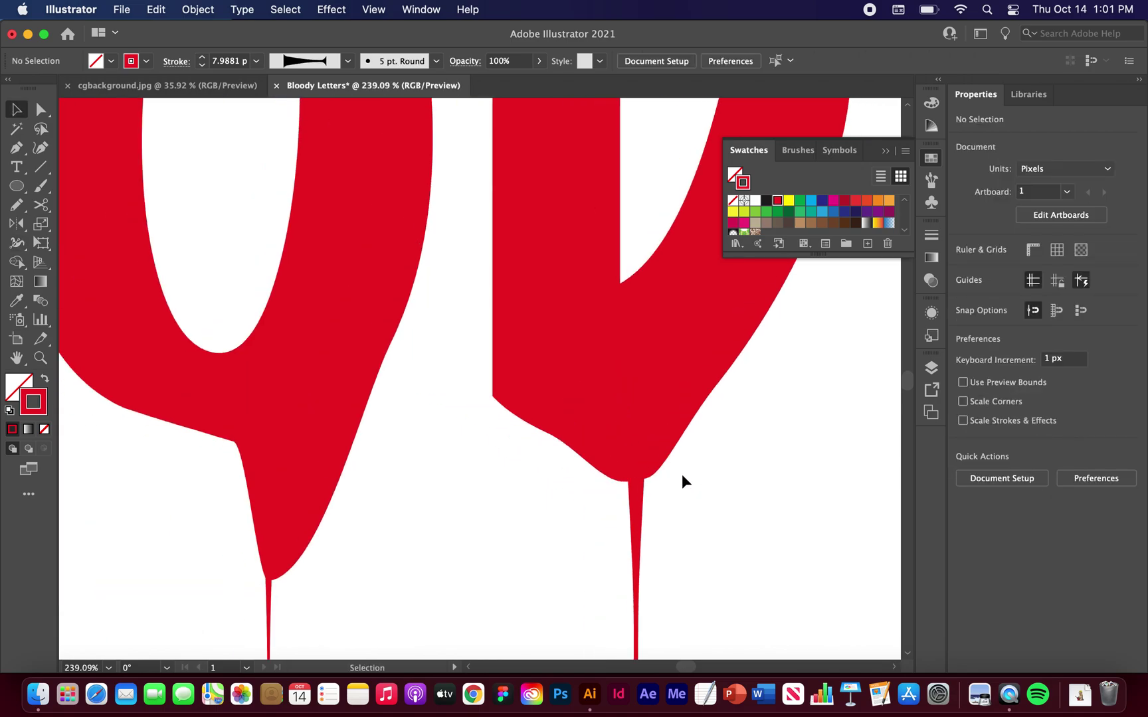
{"action": "scroll", "coordinate": [682, 474], "scroll_direction": "down", "scroll_amount": 4}
{"action": "scroll", "coordinate": [625, 456], "scroll_direction": "down", "scroll_amount": 2}
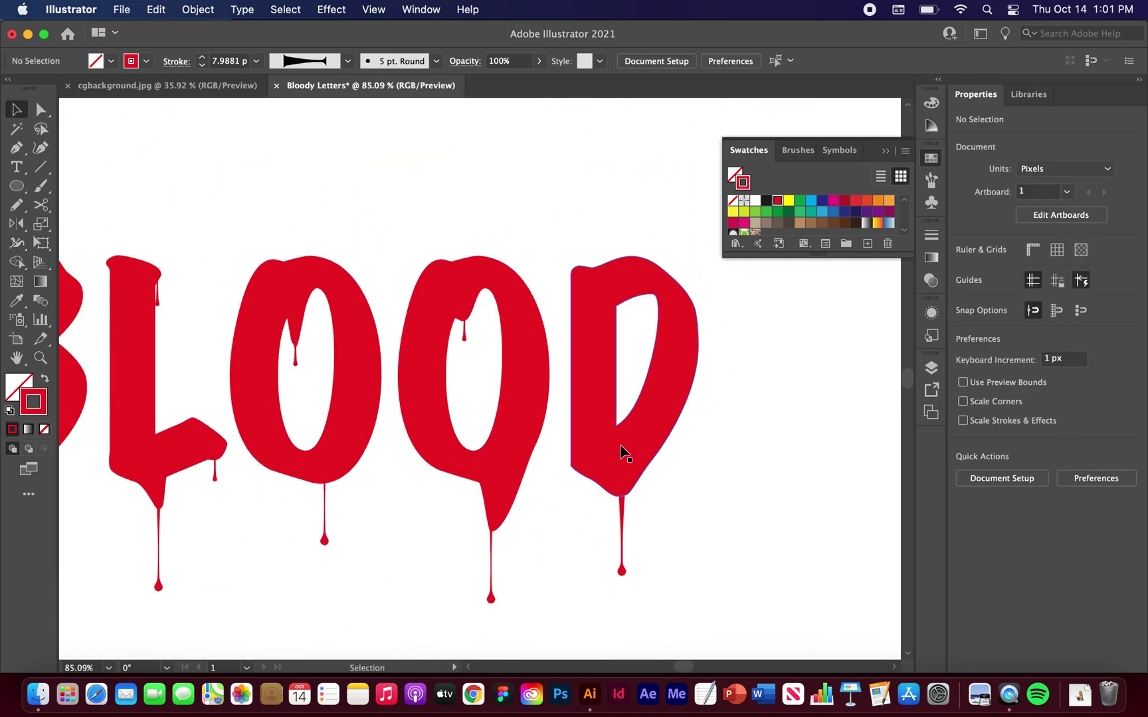
{"action": "left_click_drag", "start_coordinate": [464, 332], "coordinate": [631, 321]}
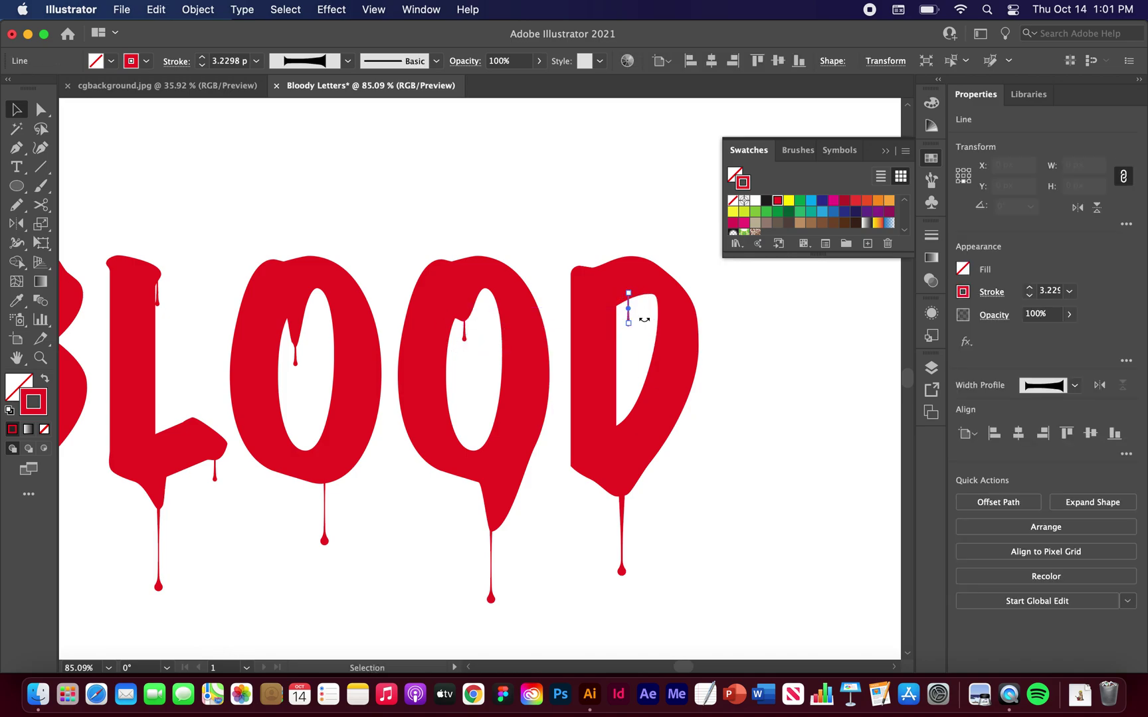
{"action": "scroll", "coordinate": [723, 409], "scroll_direction": "down", "scroll_amount": 5}
{"action": "left_click", "coordinate": [724, 410]}
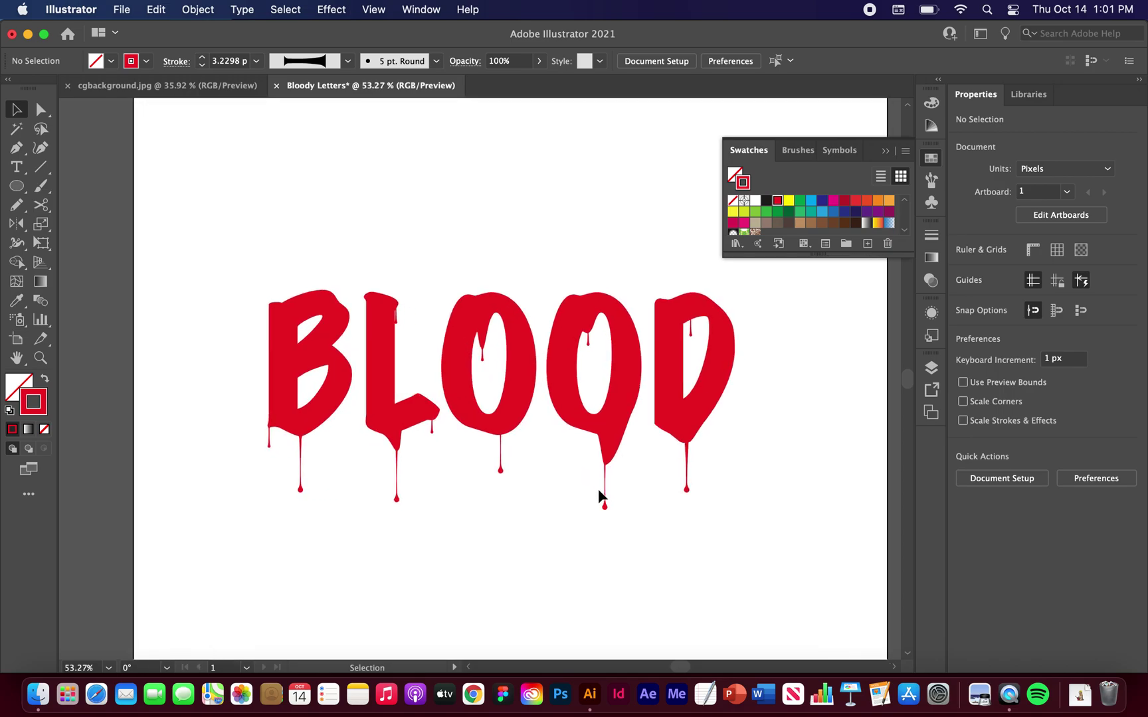
Step: Marquee-select the whole BLOOD artwork, then remove the letters so only the drips stay selected
{"action": "scroll", "coordinate": [597, 487], "scroll_direction": "down", "scroll_amount": 1}
{"action": "scroll", "coordinate": [596, 488], "scroll_direction": "down", "scroll_amount": 1}
{"action": "scroll", "coordinate": [636, 428], "scroll_direction": "down", "scroll_amount": 2}
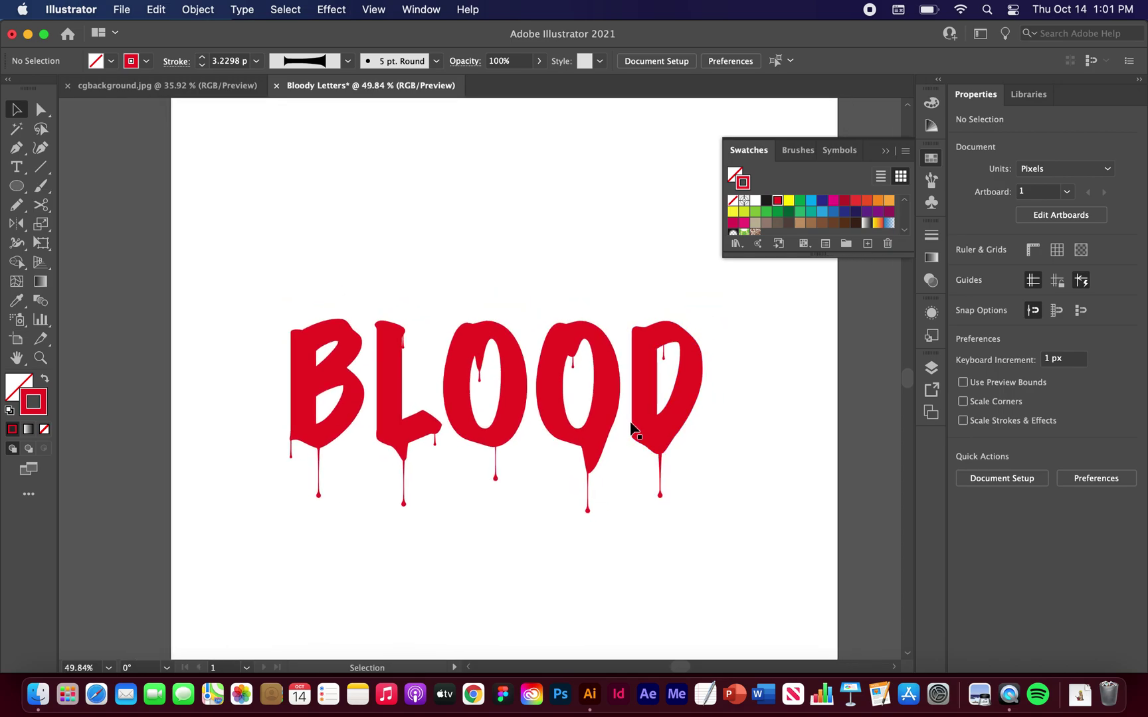
{"action": "scroll", "coordinate": [536, 401], "scroll_direction": "up", "scroll_amount": 2}
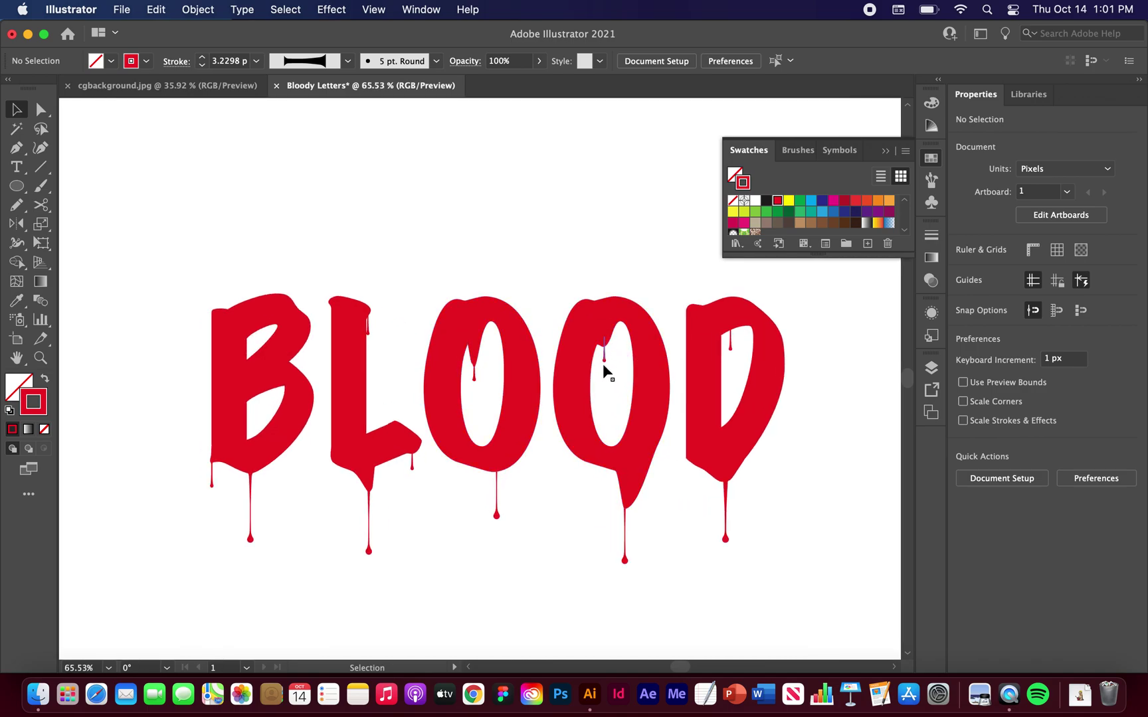
{"action": "scroll", "coordinate": [602, 363], "scroll_direction": "up", "scroll_amount": 2}
{"action": "scroll", "coordinate": [602, 363], "scroll_direction": "up", "scroll_amount": 5}
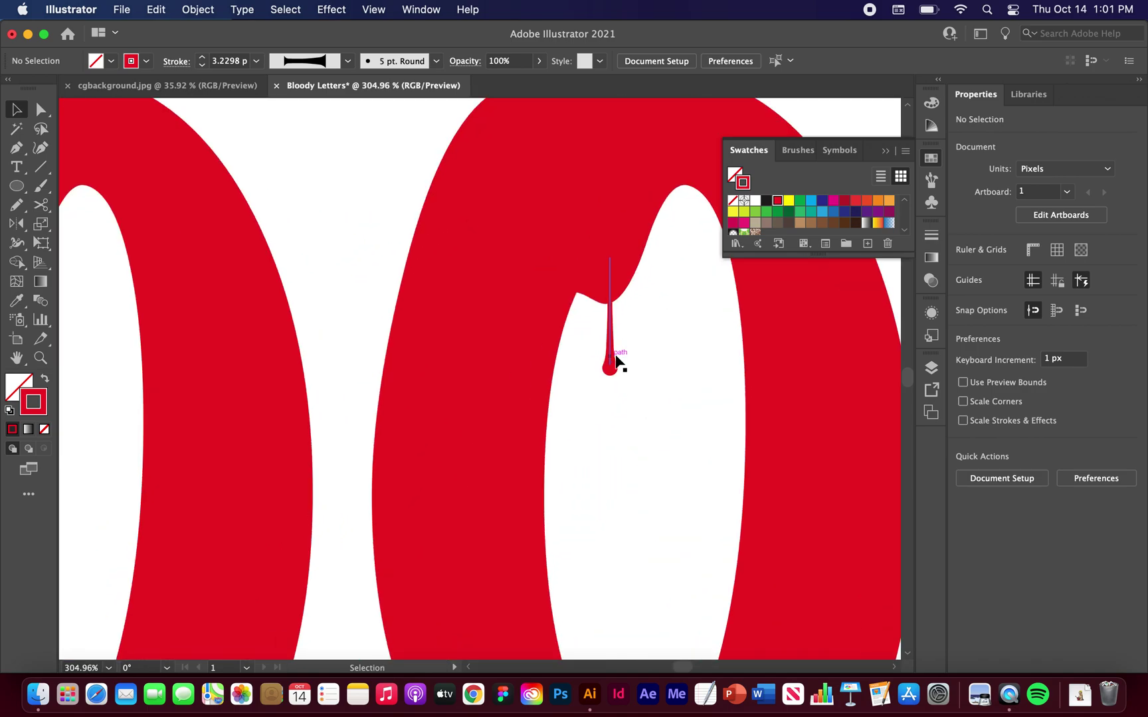
{"action": "scroll", "coordinate": [617, 360], "scroll_direction": "up", "scroll_amount": 1}
{"action": "scroll", "coordinate": [618, 360], "scroll_direction": "down", "scroll_amount": 6}
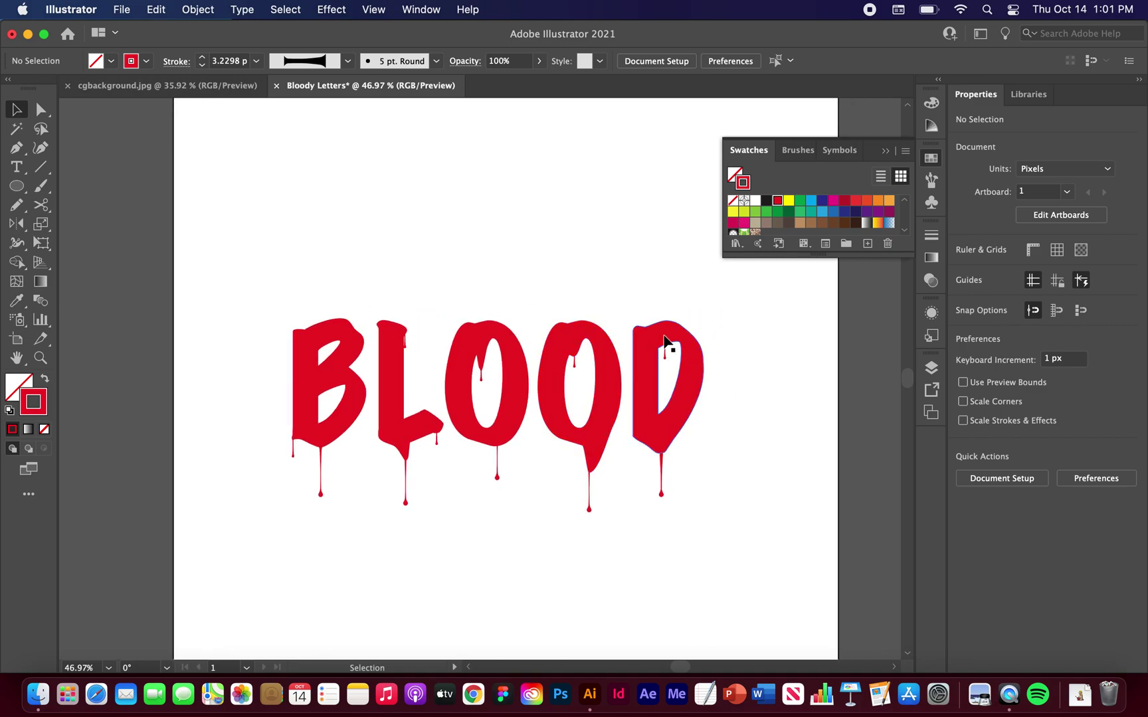
{"action": "left_click_drag", "start_coordinate": [735, 296], "coordinate": [248, 525]}
{"action": "scroll", "coordinate": [252, 457], "scroll_direction": "up", "scroll_amount": 3}
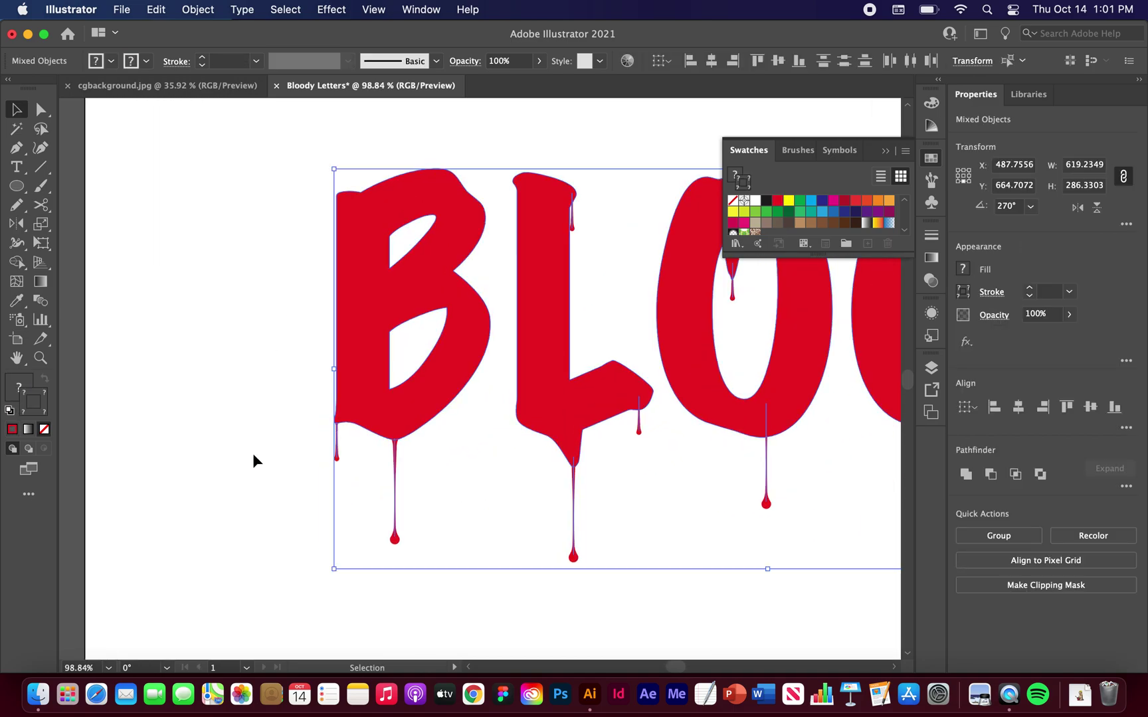
{"action": "left_click", "coordinate": [364, 277]}
{"action": "scroll", "coordinate": [366, 377], "scroll_direction": "down", "scroll_amount": 3}
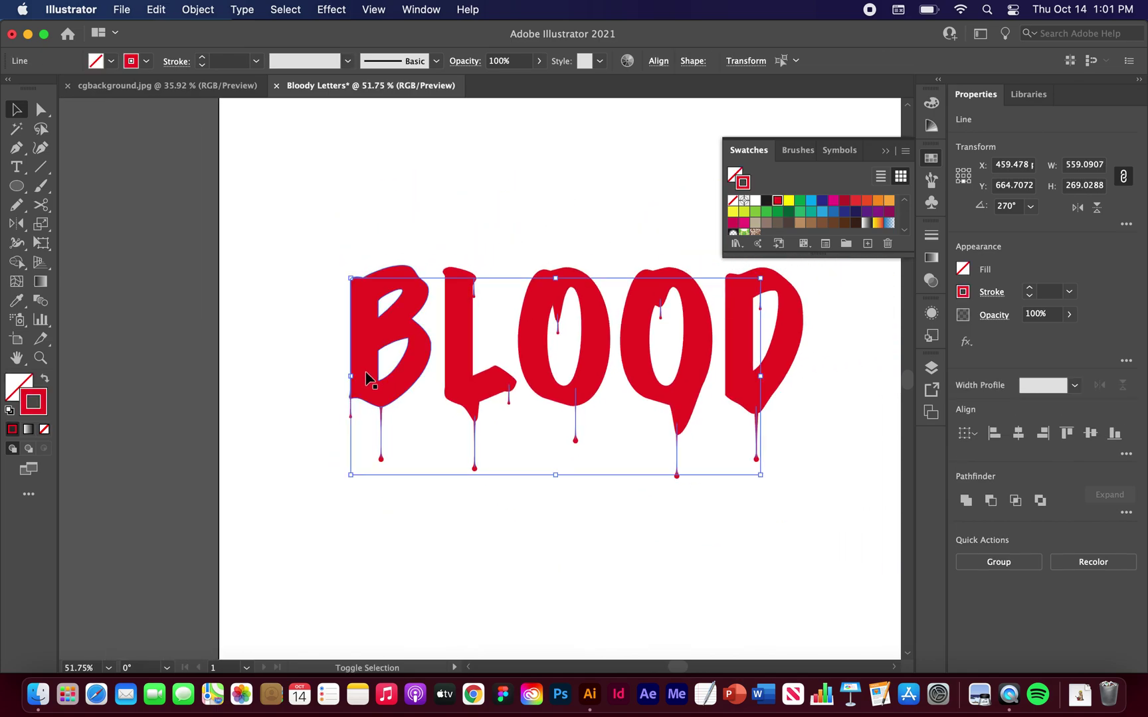
Step: Nudge the drip lines up and back down twice with Shift+arrows, leaving them in place
{"action": "key", "text": "shift+Up"}
{"action": "key", "text": "shift+Up"}
{"action": "key", "text": "shift+Up"}
{"action": "key", "text": "shift+Up"}
{"action": "key", "text": "shift+Up"}
{"action": "key", "text": "shift+Up"}
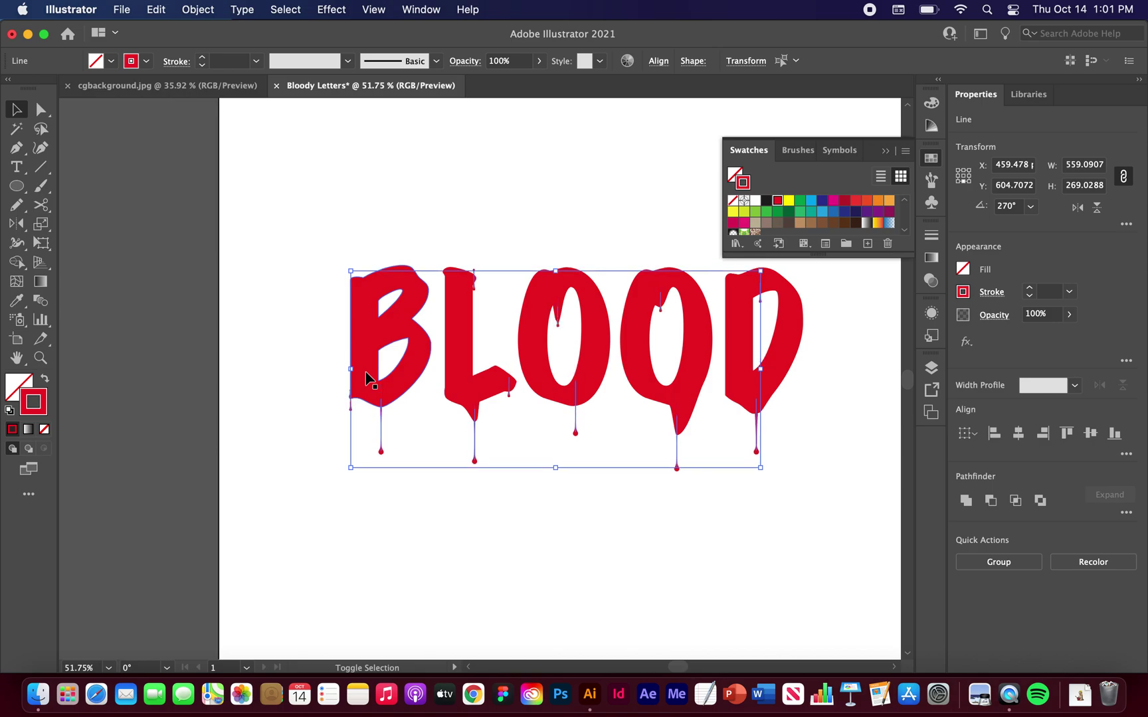
{"action": "key", "text": "shift+Down"}
{"action": "key", "text": "shift+Down"}
{"action": "key", "text": "shift+Down"}
{"action": "key", "text": "shift+Down"}
{"action": "key", "text": "shift+Down"}
{"action": "key", "text": "shift+Down"}
{"action": "key", "text": "shift+Up"}
{"action": "key", "text": "shift+Up"}
{"action": "key", "text": "shift+Up"}
{"action": "key", "text": "shift+Up"}
{"action": "key", "text": "shift+Up"}
{"action": "key", "text": "shift+Up"}
{"action": "key", "text": "shift+Down"}
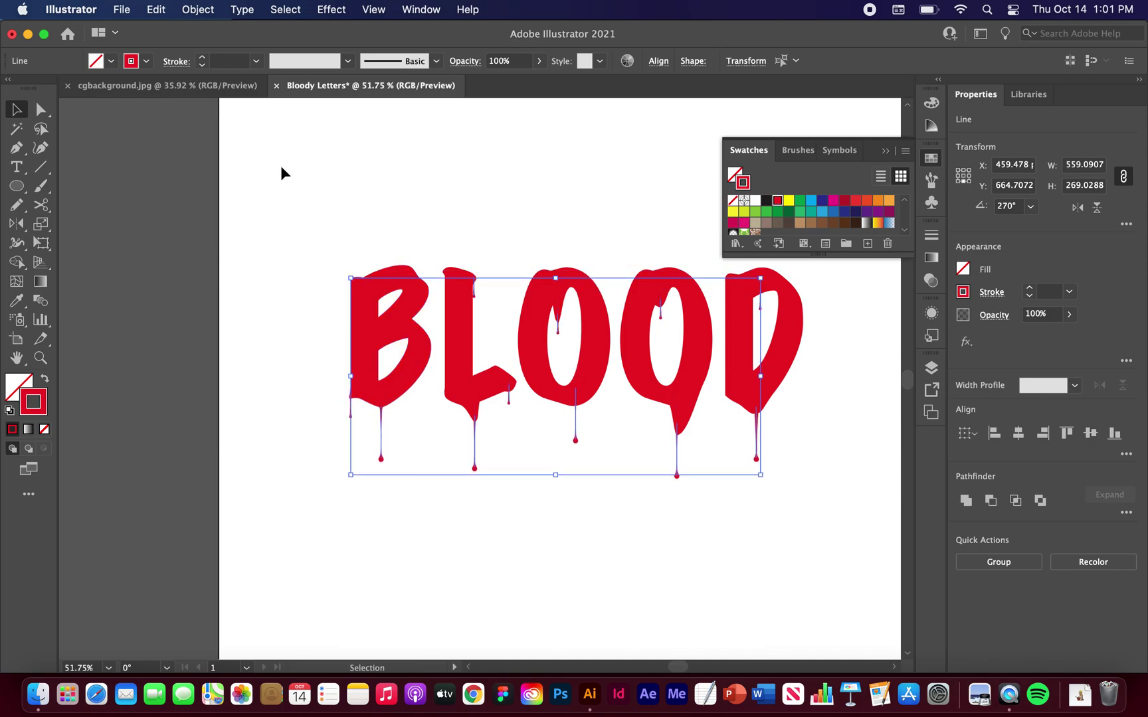
Step: Expand the appearance of the selected drip strokes into solid red filled shapes
{"action": "left_click", "coordinate": [198, 10]}
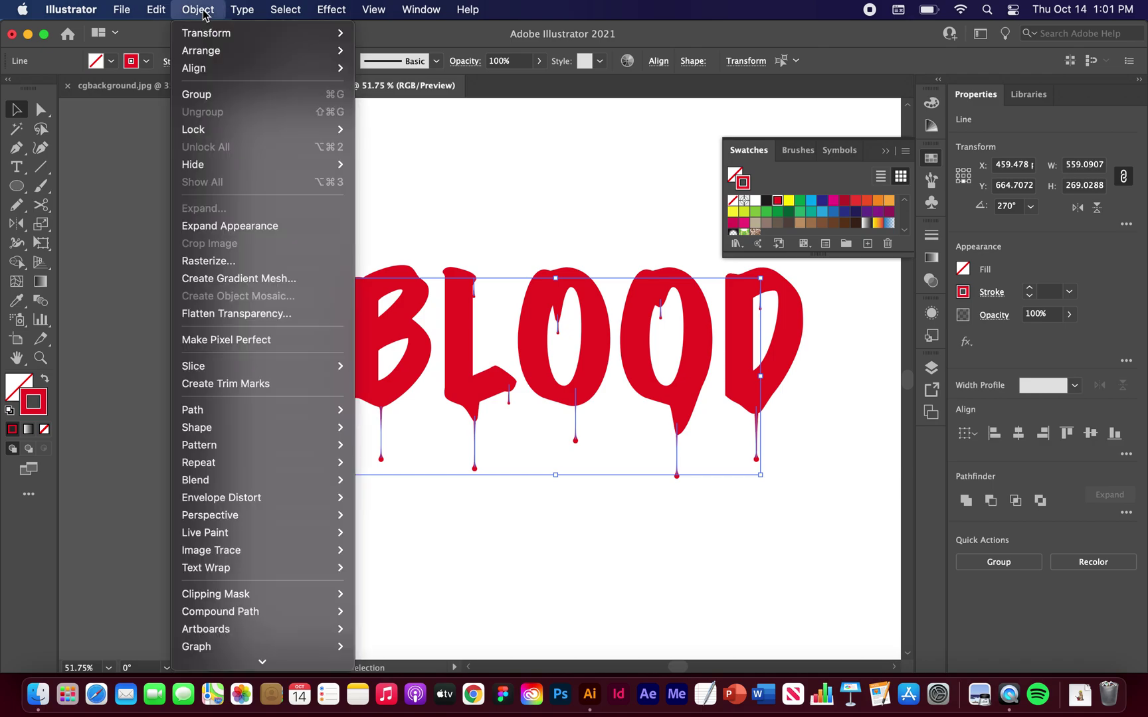
{"action": "left_click", "coordinate": [224, 227]}
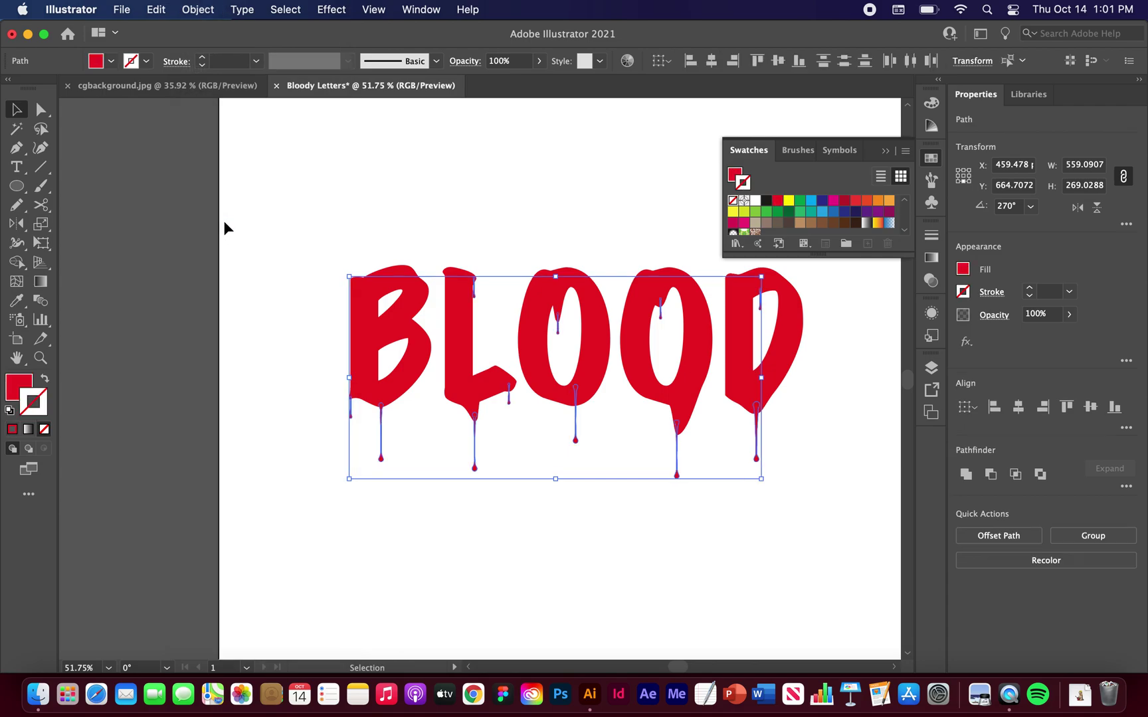
{"action": "scroll", "coordinate": [512, 384], "scroll_direction": "up", "scroll_amount": 5}
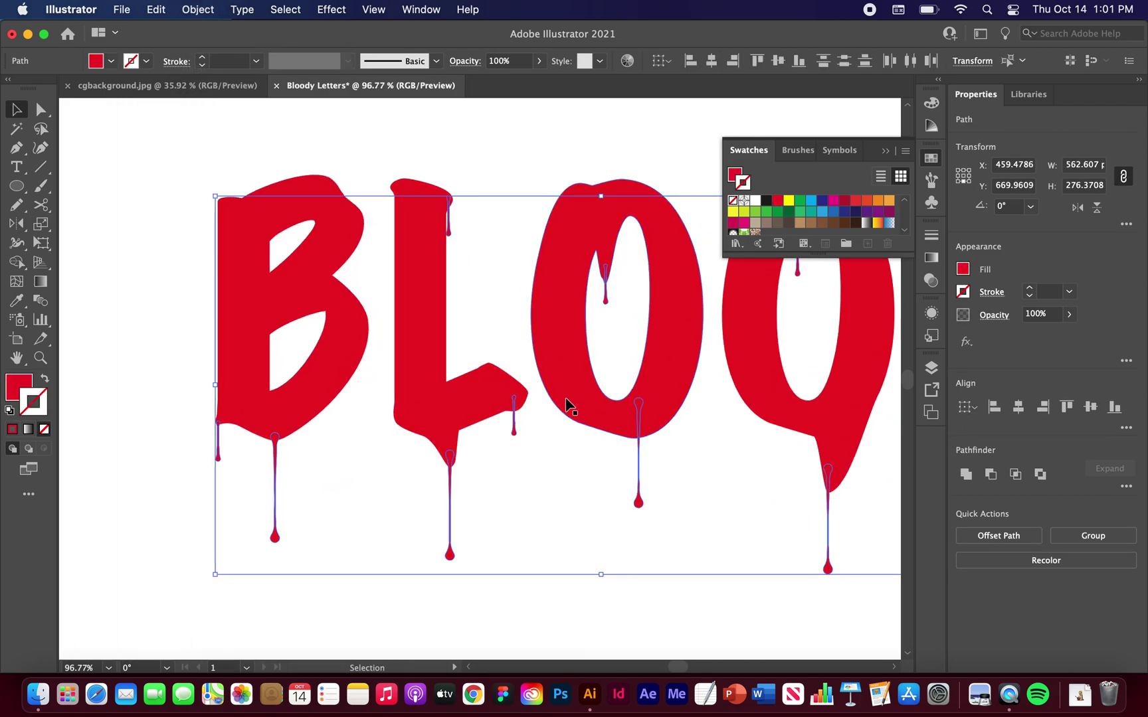
{"action": "scroll", "coordinate": [501, 433], "scroll_direction": "down", "scroll_amount": 3}
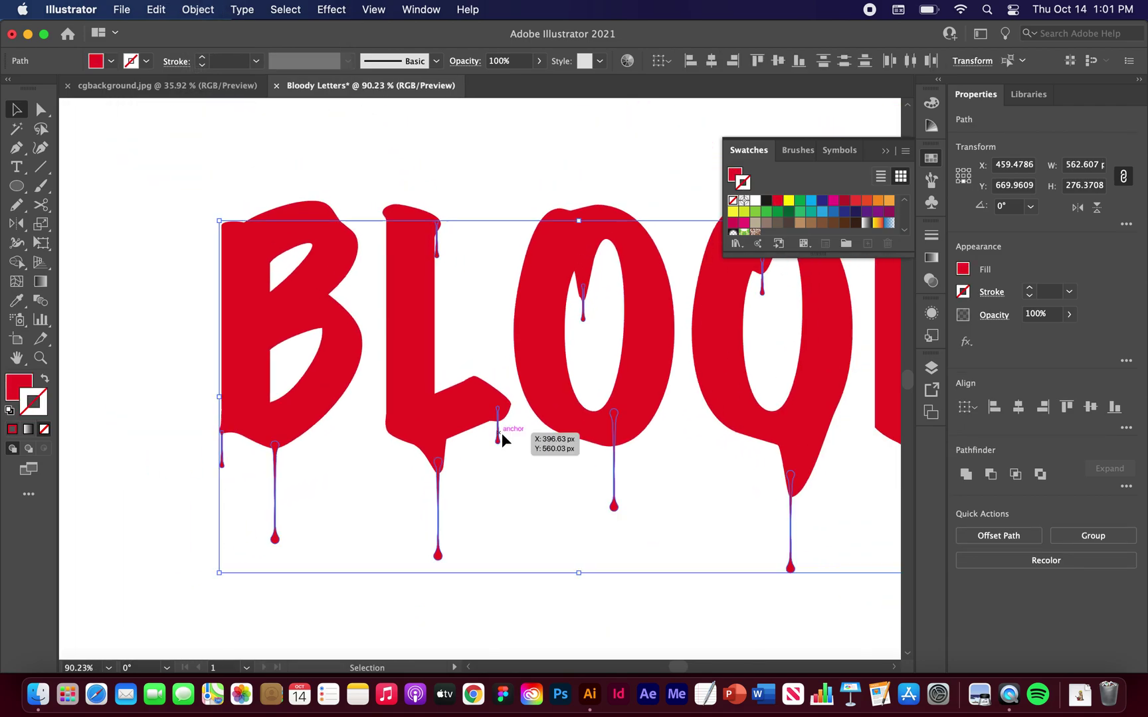
{"action": "scroll", "coordinate": [629, 480], "scroll_direction": "right", "scroll_amount": 2}
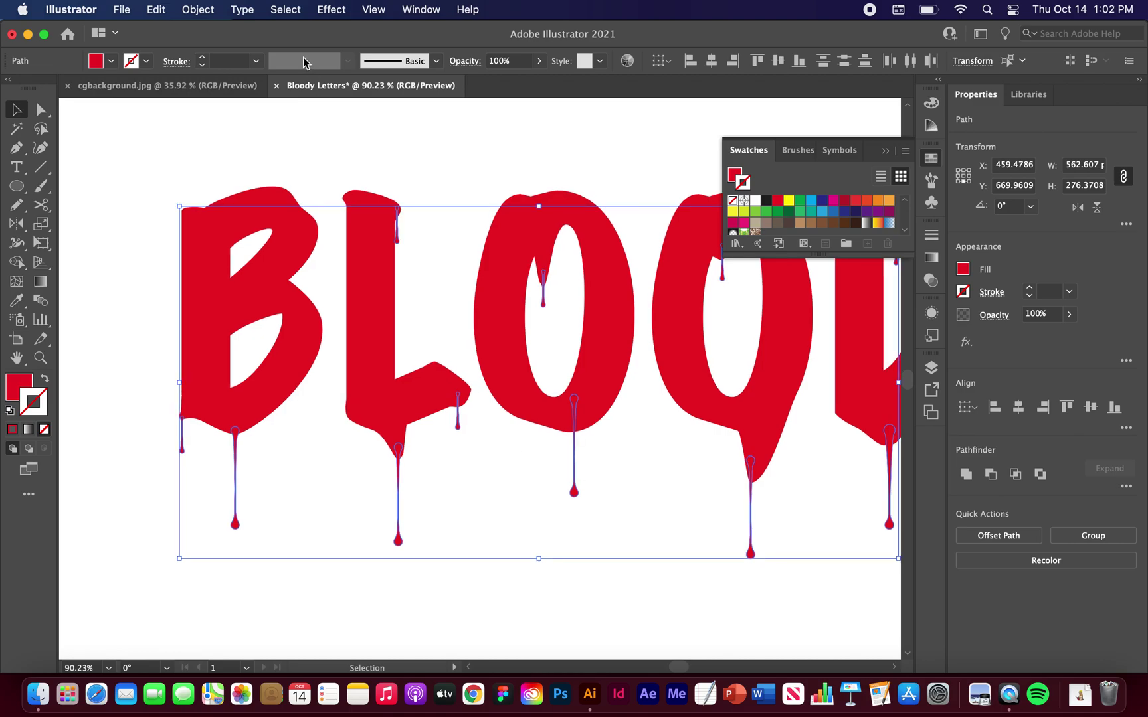
Step: Make the expanded drip shapes into one compound path
{"action": "left_click", "coordinate": [191, 10]}
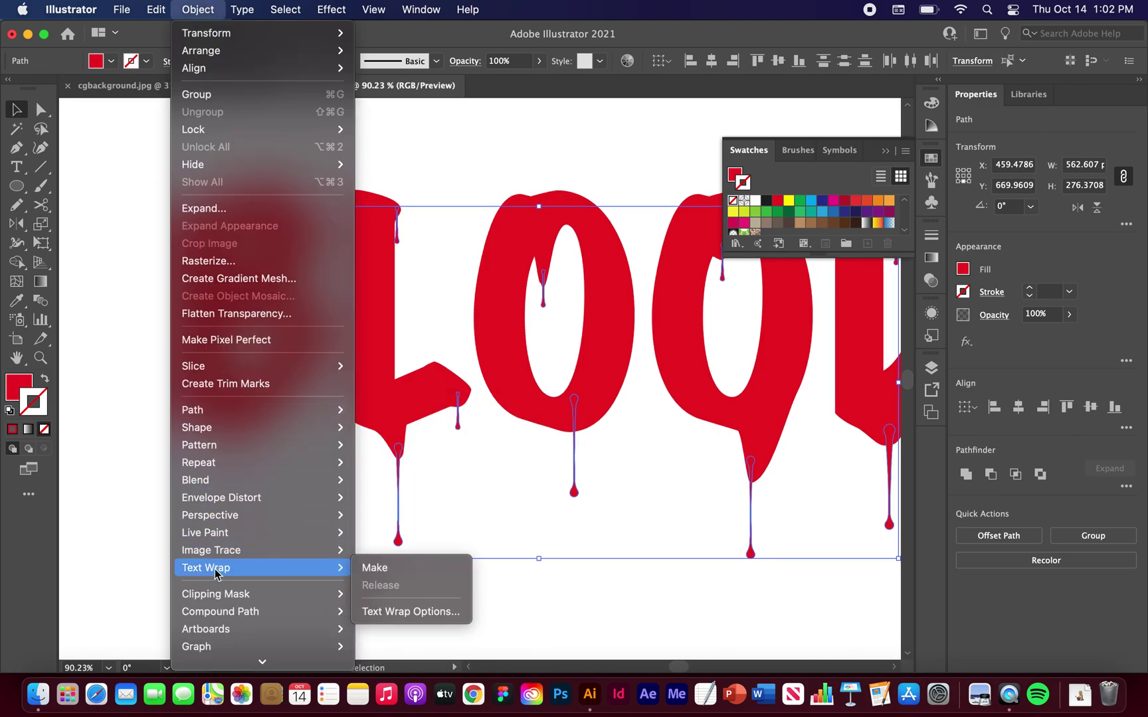
{"action": "mouse_move", "coordinate": [231, 620]}
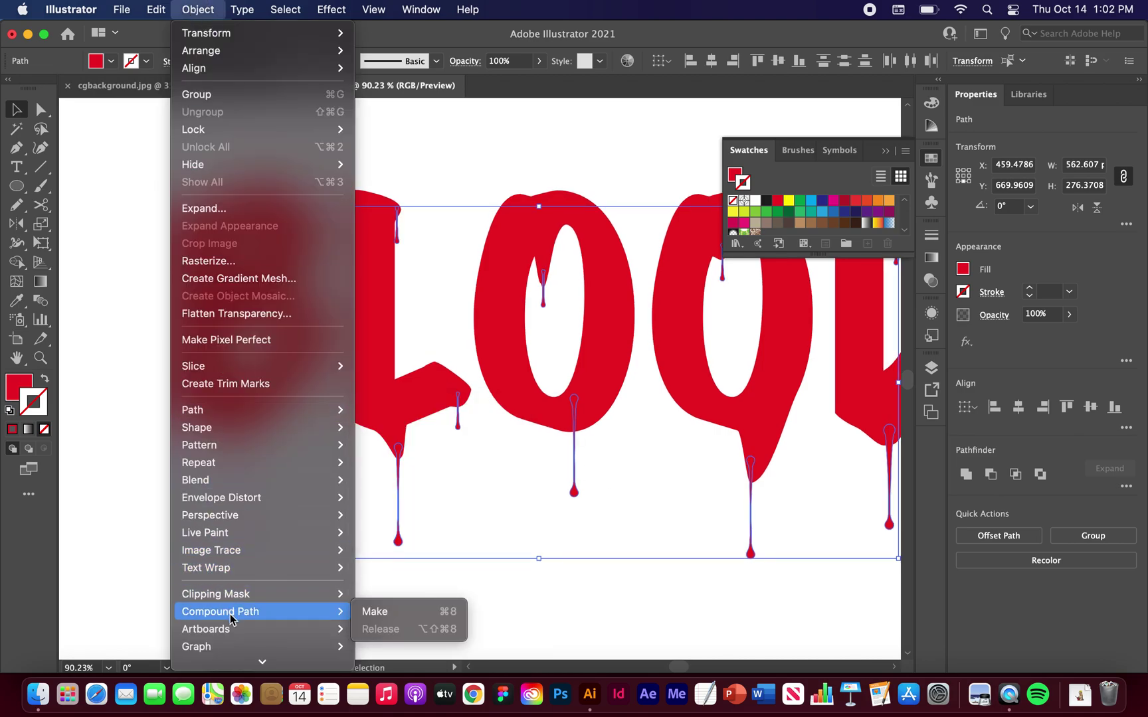
{"action": "left_click", "coordinate": [387, 612]}
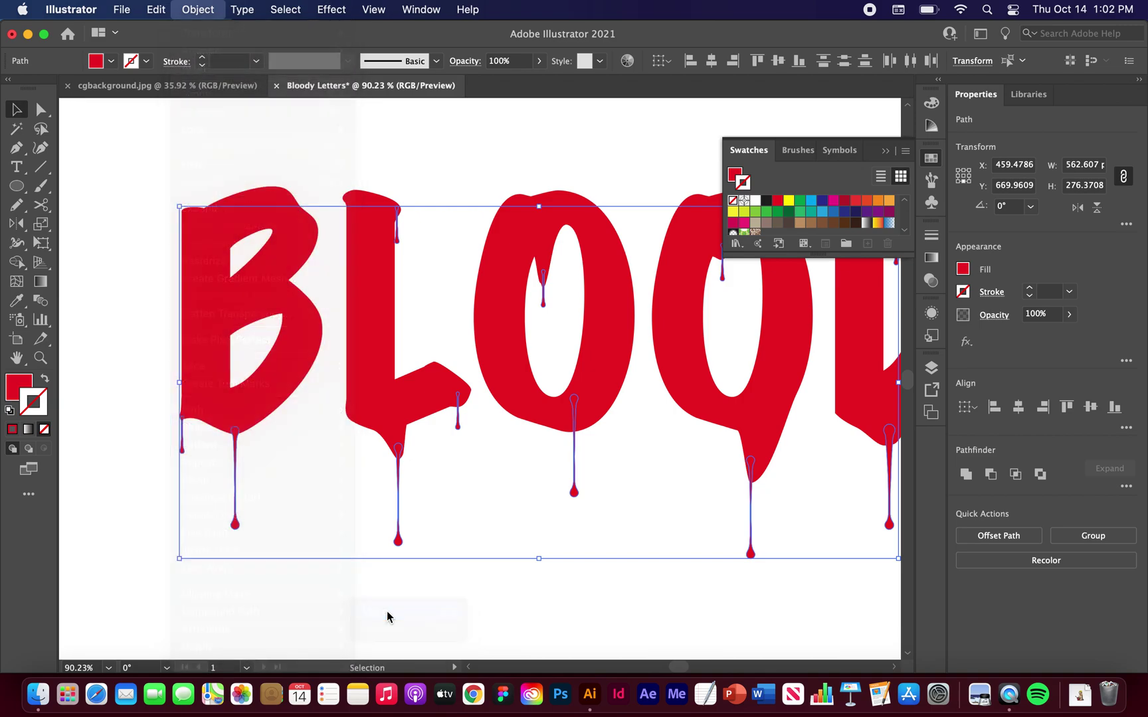
Step: Nudge the BLOOD letters down onto the drips and make them a compound path
{"action": "left_click", "coordinate": [370, 198]}
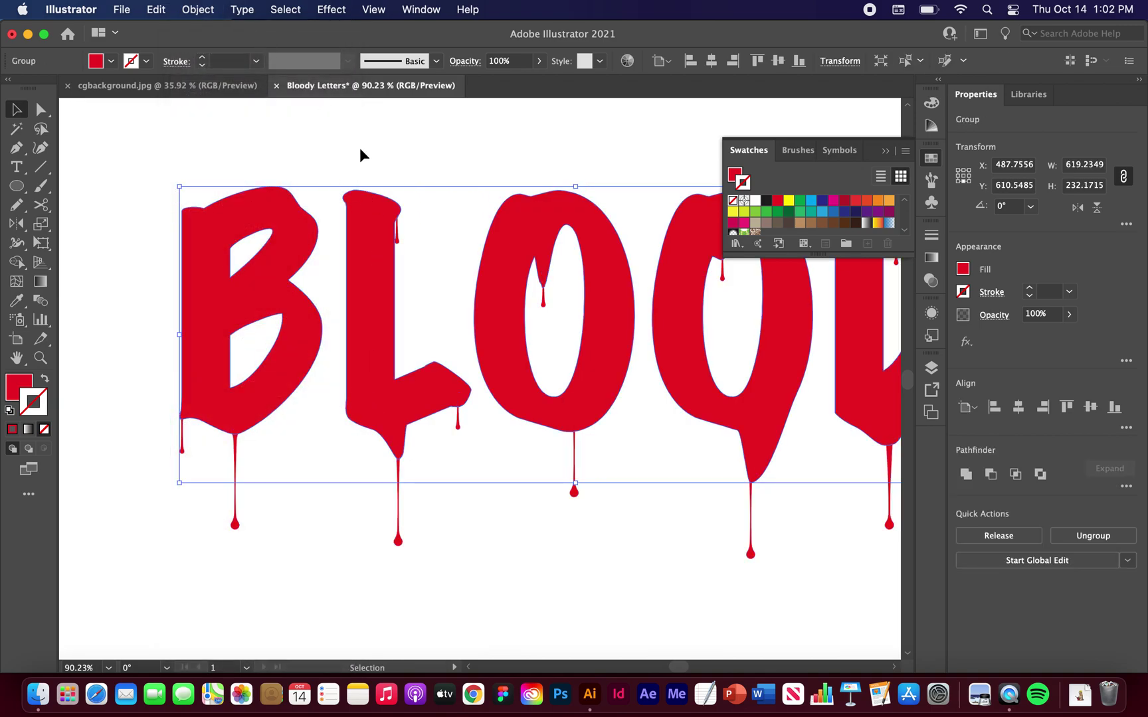
{"action": "key", "text": "super+0"}
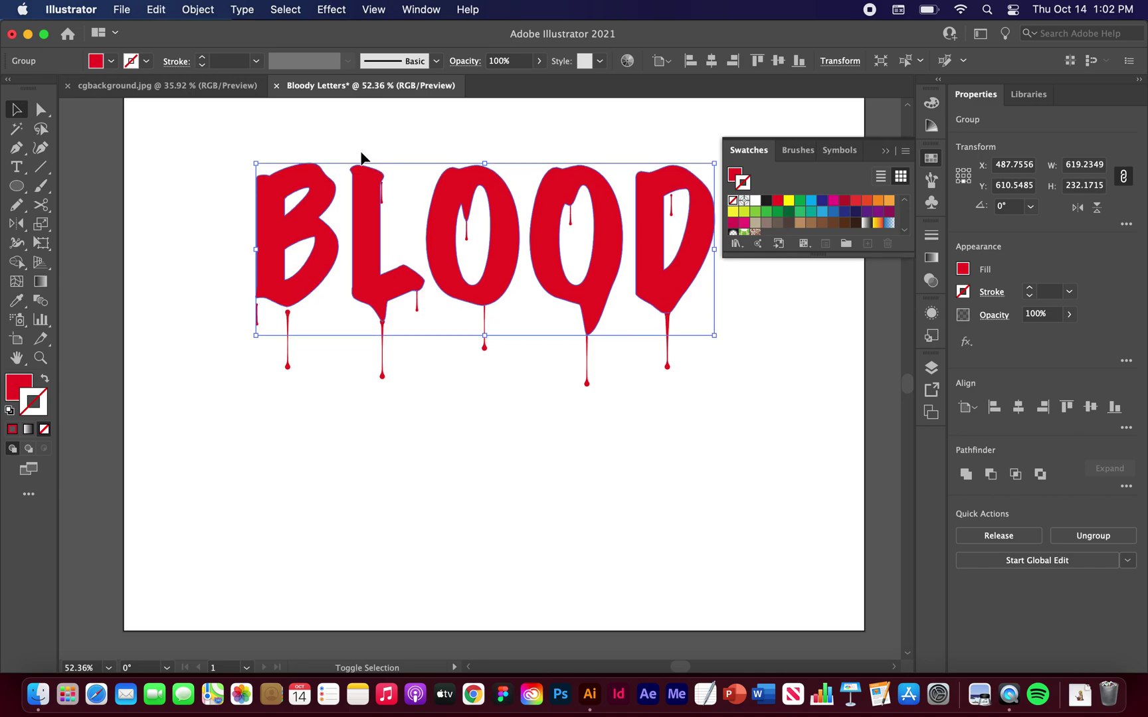
{"action": "key", "text": "shift+Down"}
{"action": "key", "text": "shift+Down"}
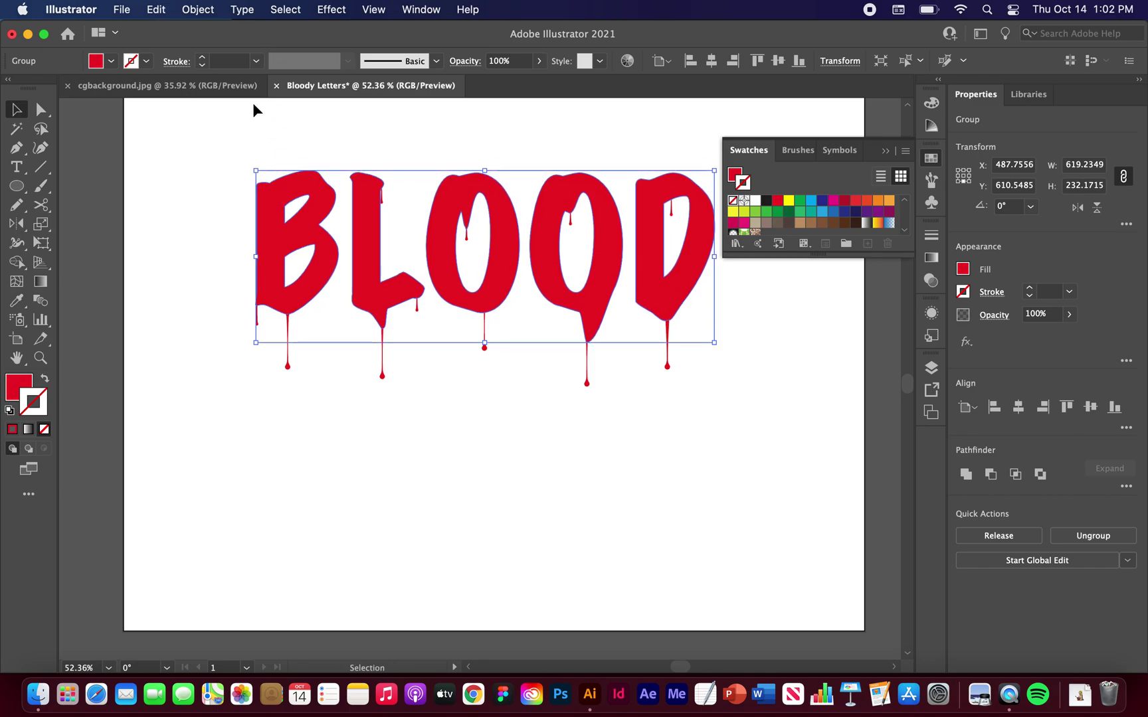
{"action": "left_click", "coordinate": [211, 12]}
{"action": "mouse_move", "coordinate": [270, 613]}
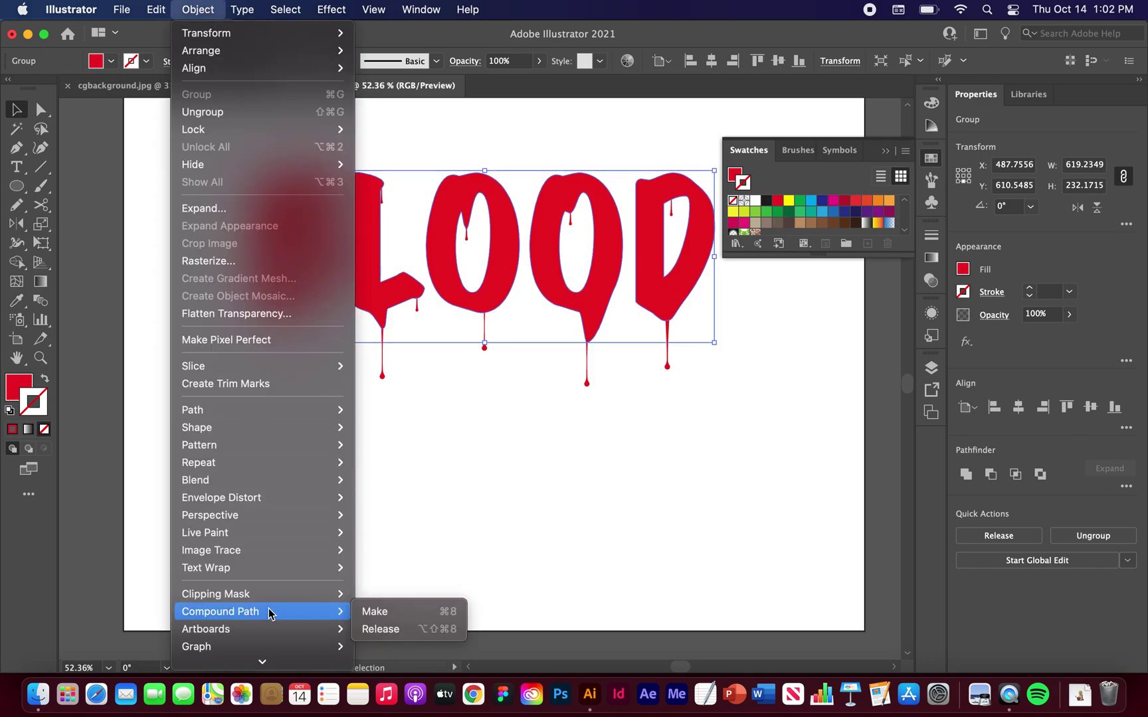
{"action": "left_click", "coordinate": [407, 611]}
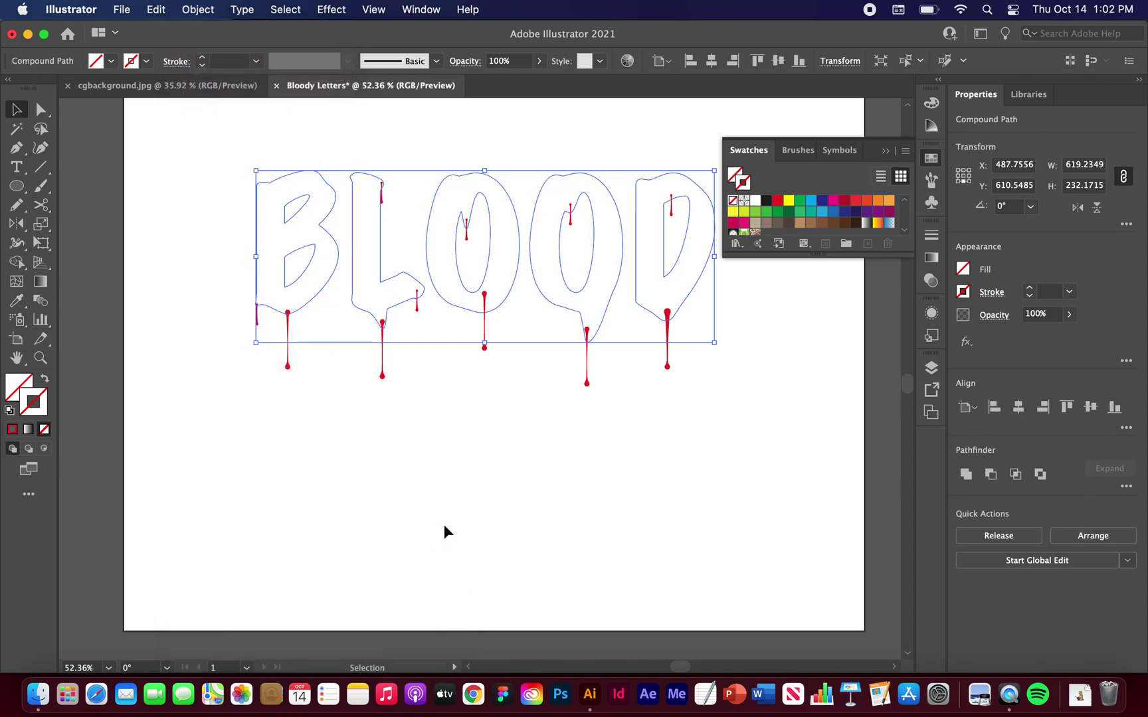
Step: Refill the BLOOD letters with the red swatch
{"action": "scroll", "coordinate": [469, 473], "scroll_direction": "down", "scroll_amount": 2}
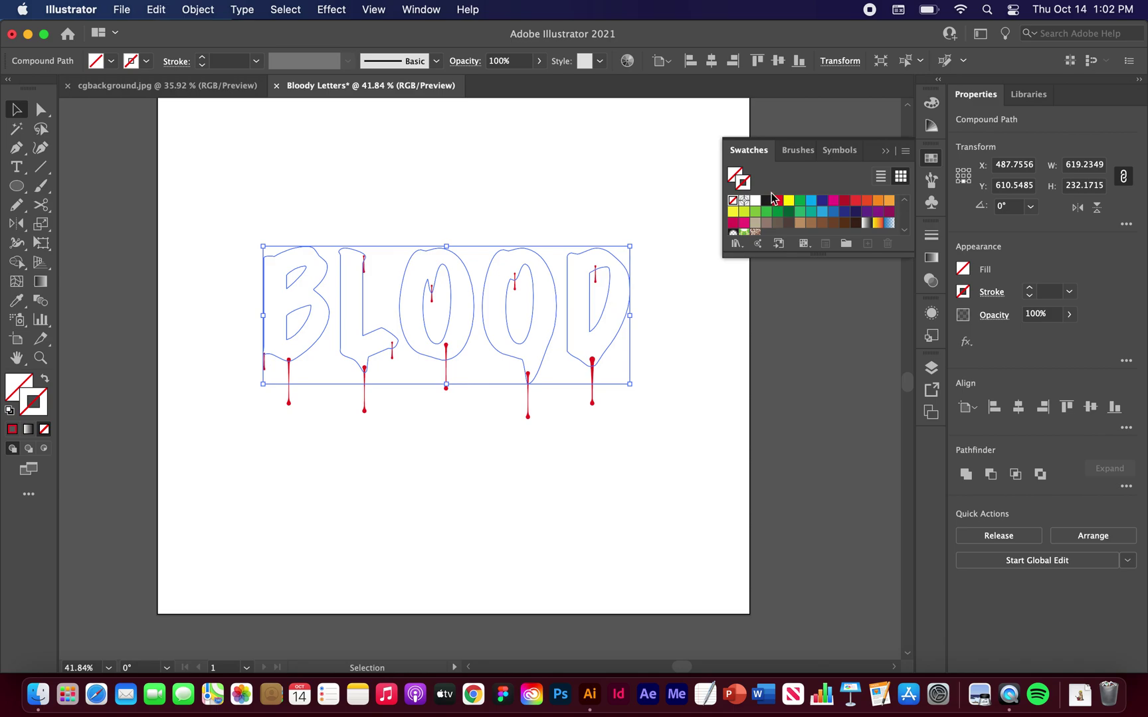
{"action": "key", "text": "x"}
{"action": "left_click", "coordinate": [777, 200]}
{"action": "scroll", "coordinate": [602, 197], "scroll_direction": "up", "scroll_amount": 2}
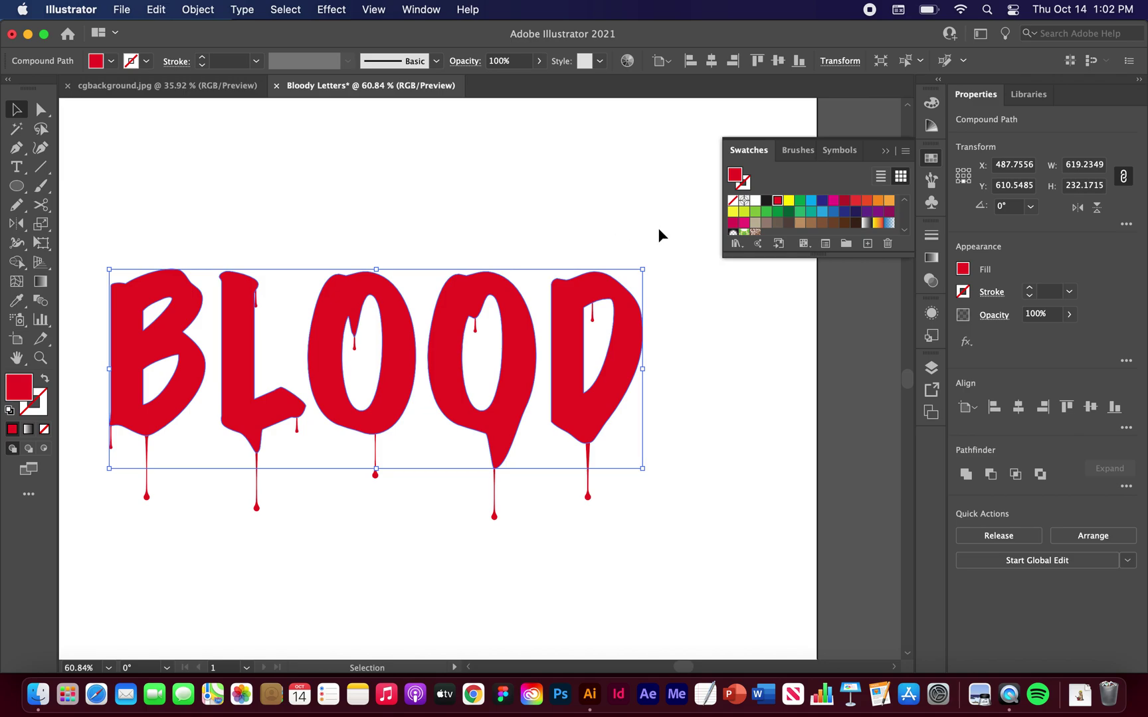
{"action": "left_click_drag", "start_coordinate": [669, 227], "coordinate": [95, 543]}
Step: Unite the letters and drips with Pathfinder and move the artwork up and left
{"action": "scroll", "coordinate": [109, 461], "scroll_direction": "up", "scroll_amount": 1}
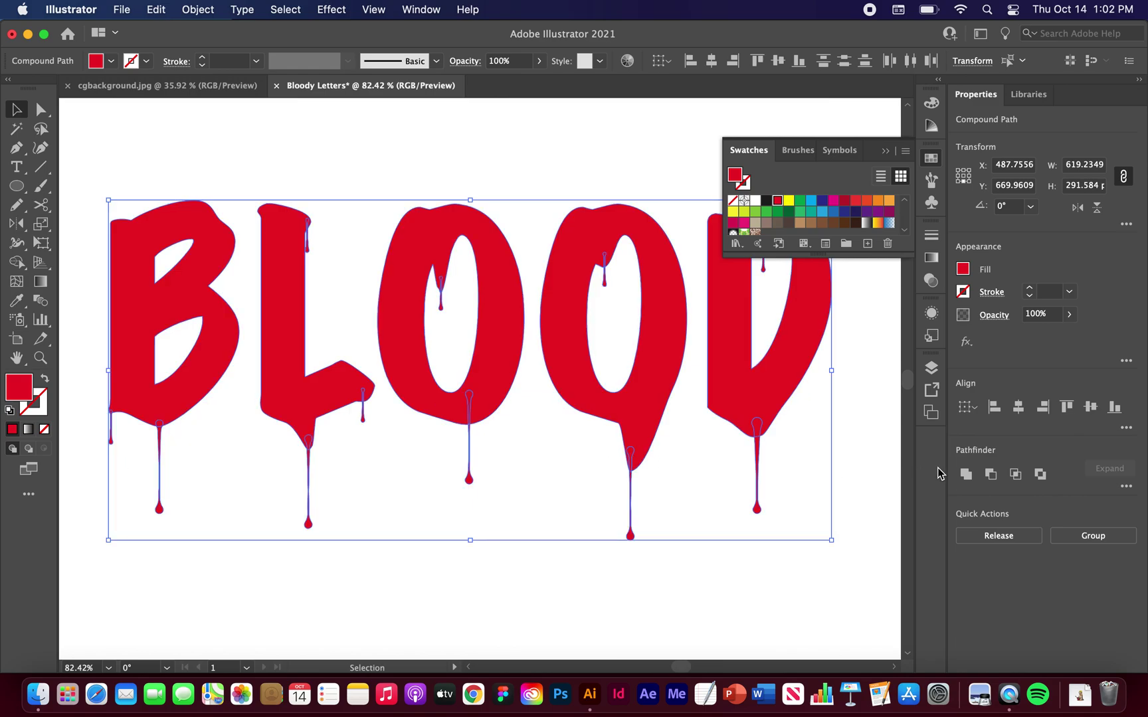
{"action": "left_click", "coordinate": [965, 475]}
{"action": "scroll", "coordinate": [546, 466], "scroll_direction": "up", "scroll_amount": 2}
{"action": "scroll", "coordinate": [546, 466], "scroll_direction": "down", "scroll_amount": 4}
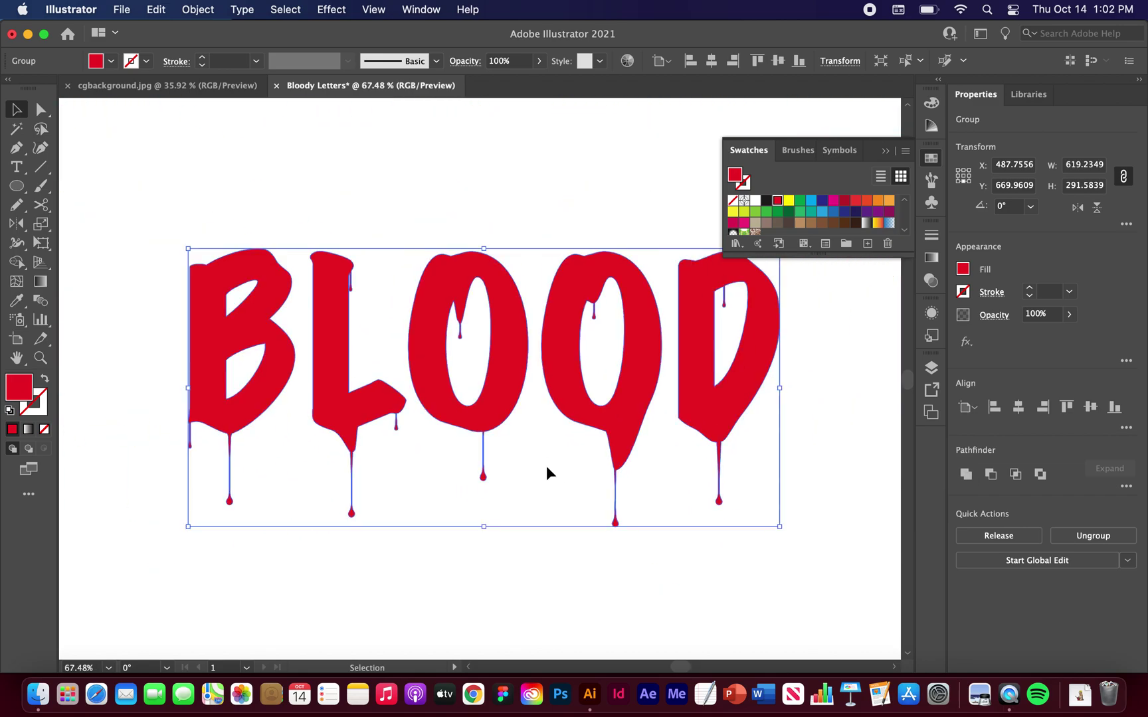
{"action": "left_click_drag", "start_coordinate": [569, 431], "coordinate": [619, 352]}
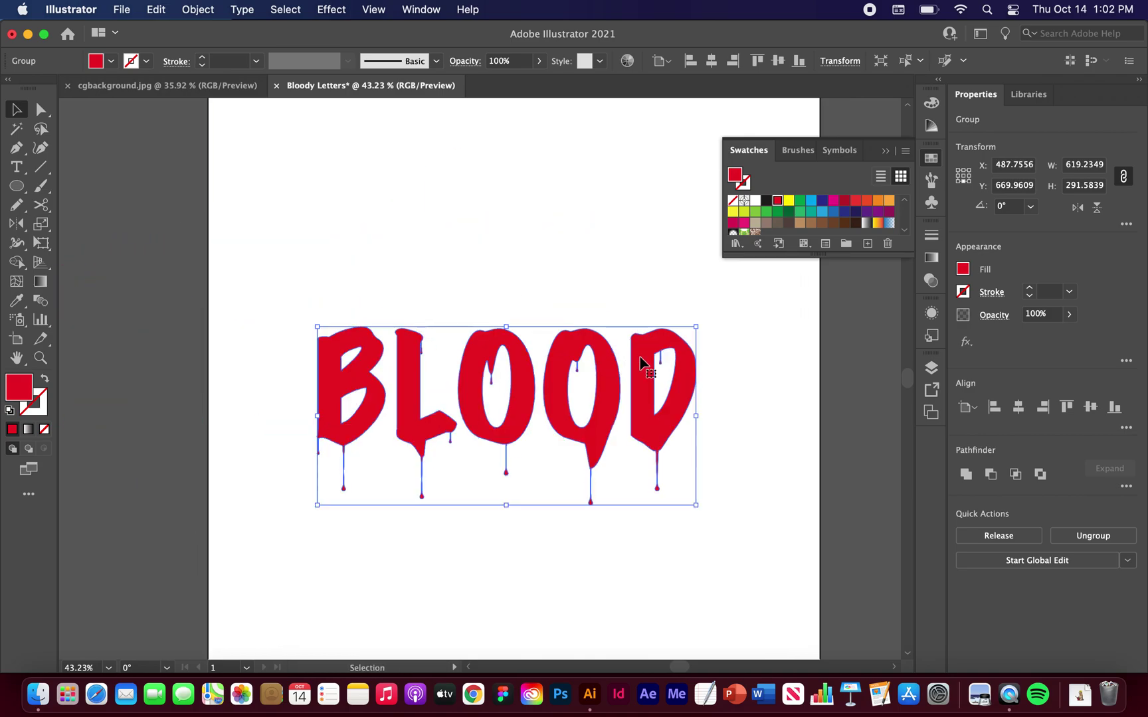
Step: Make the merged artwork a compound path and bring up the Gradient panel
{"action": "left_click", "coordinate": [198, 11]}
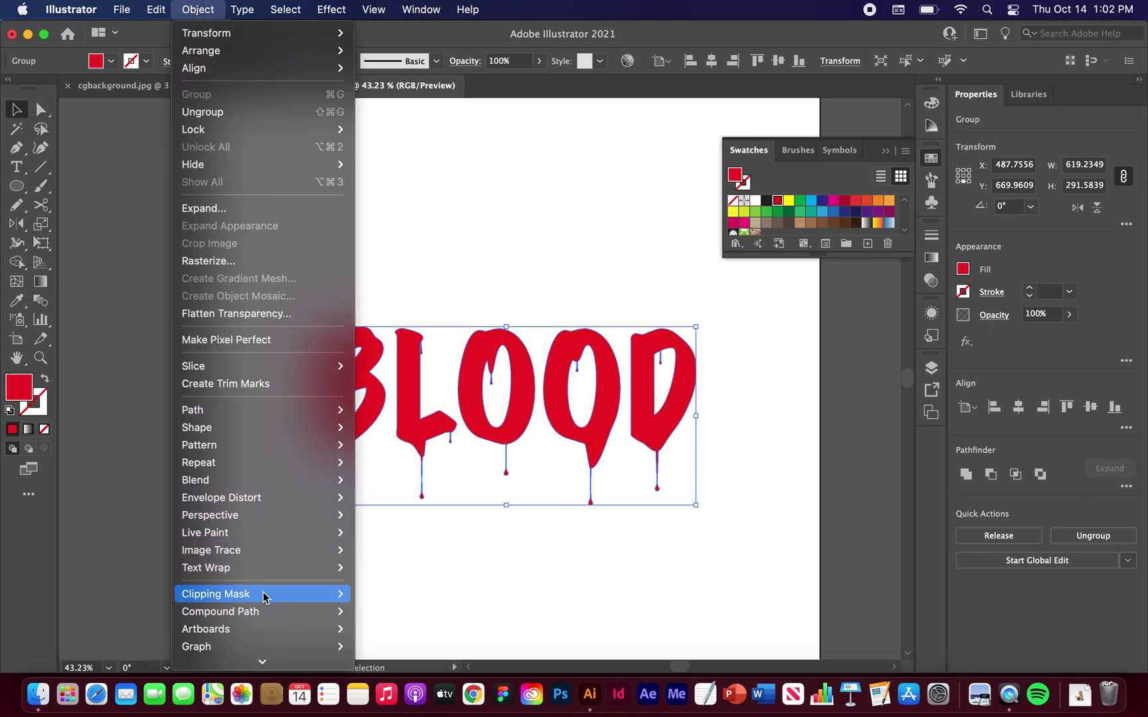
{"action": "mouse_move", "coordinate": [259, 610]}
{"action": "left_click", "coordinate": [387, 612]}
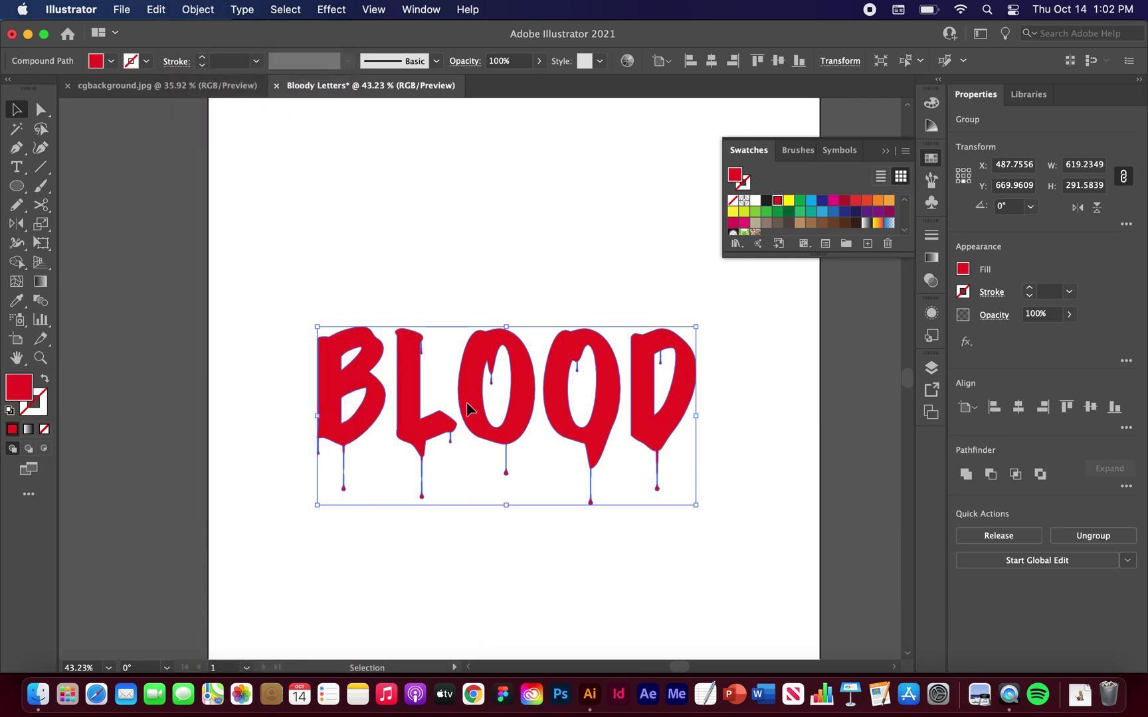
{"action": "scroll", "coordinate": [467, 402], "scroll_direction": "up", "scroll_amount": 3}
{"action": "scroll", "coordinate": [467, 407], "scroll_direction": "down", "scroll_amount": 2}
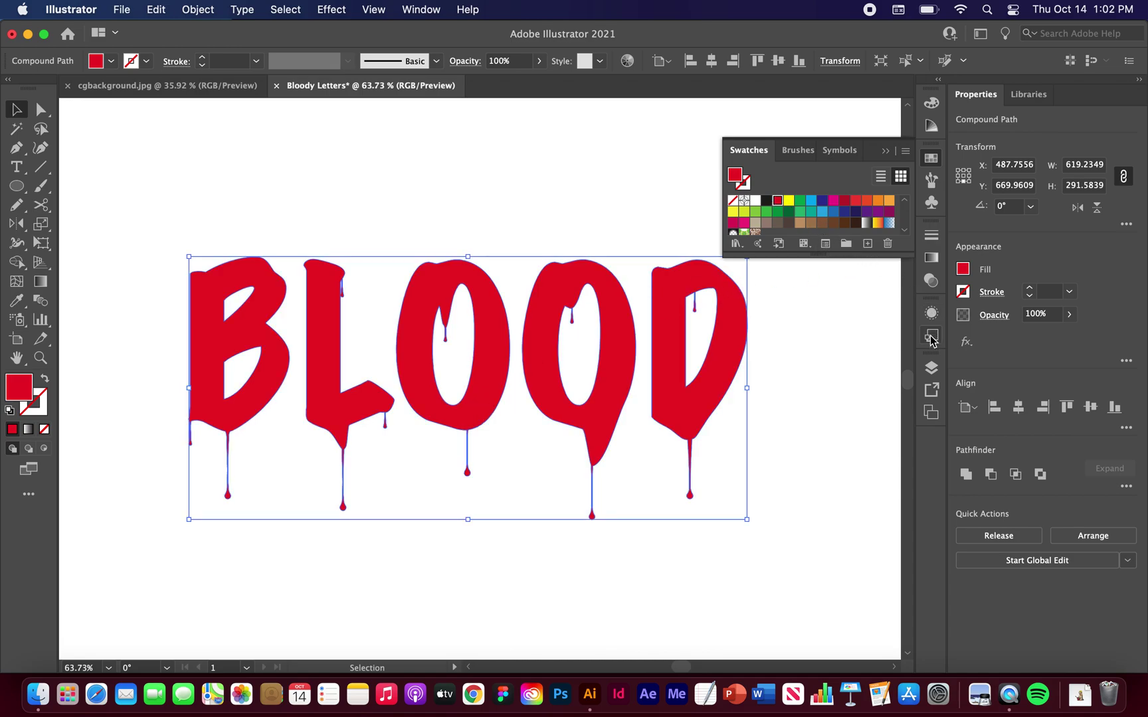
{"action": "left_click", "coordinate": [931, 258]}
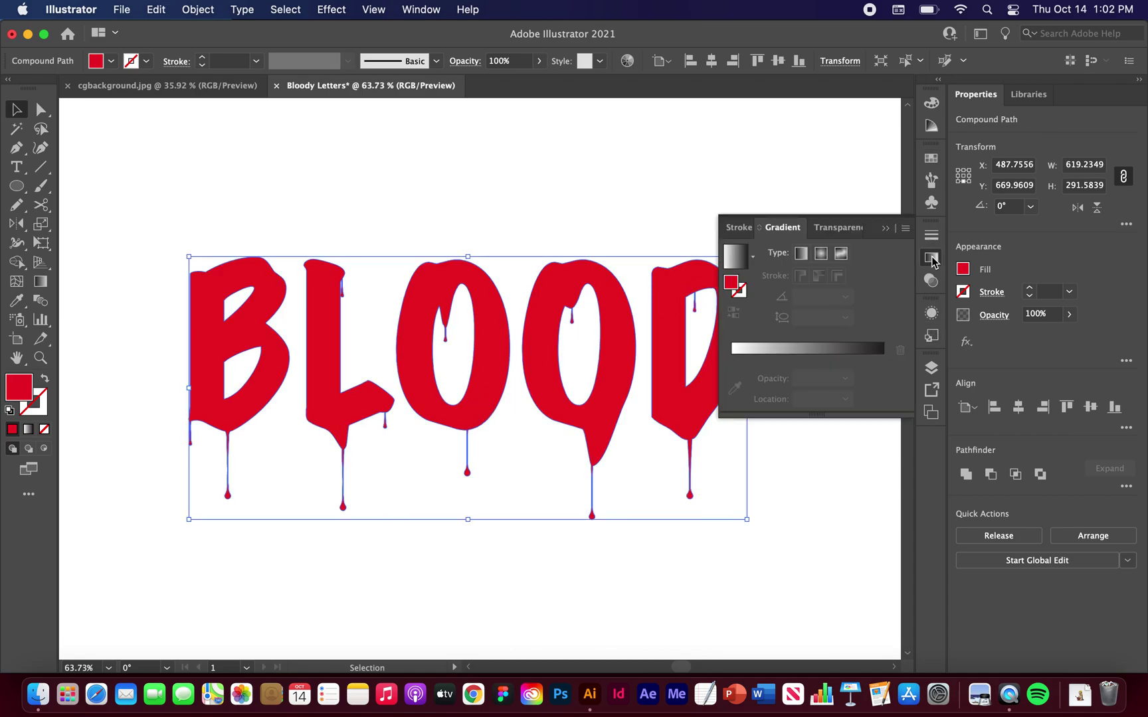
Step: Apply a default white-to-black gradient fill to BLOOD and undock the Gradient panel
{"action": "left_click", "coordinate": [737, 258]}
{"action": "scroll", "coordinate": [661, 317], "scroll_direction": "right", "scroll_amount": 2}
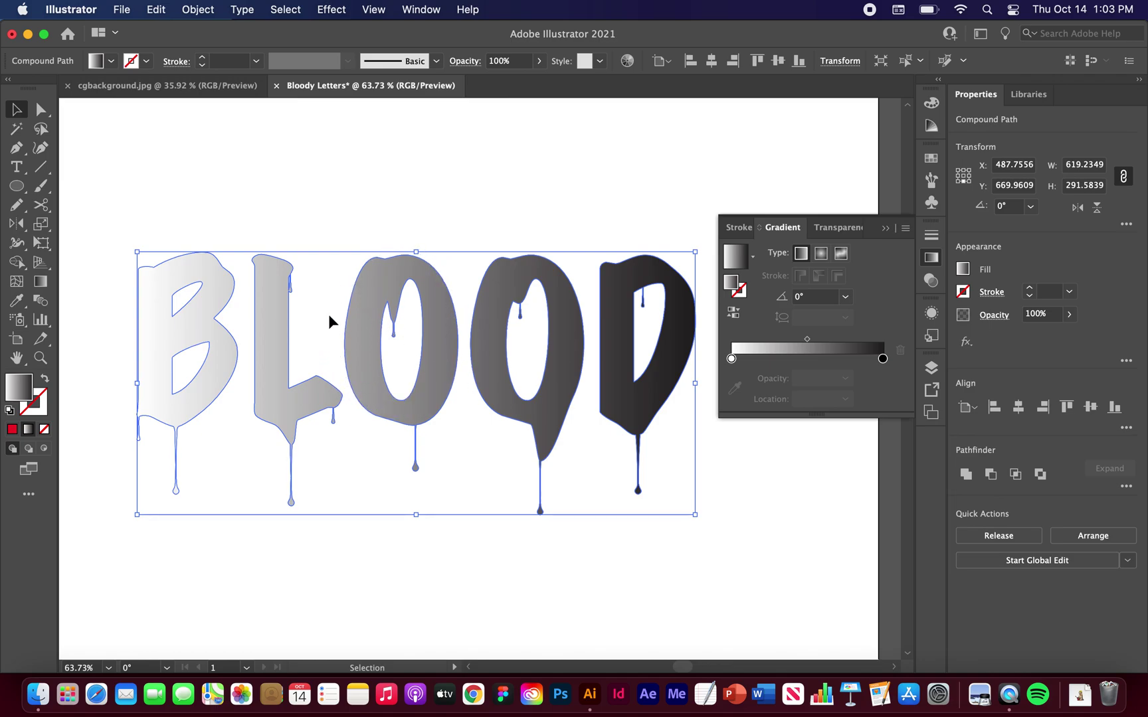
{"action": "left_click", "coordinate": [789, 228]}
{"action": "mouse_move", "coordinate": [789, 228]}
{"action": "left_mouse_down"}
{"action": "mouse_move", "coordinate": [749, 350]}
{"action": "mouse_move", "coordinate": [750, 454]}
{"action": "mouse_move", "coordinate": [798, 435]}
{"action": "mouse_move", "coordinate": [798, 344]}
{"action": "left_mouse_up"}
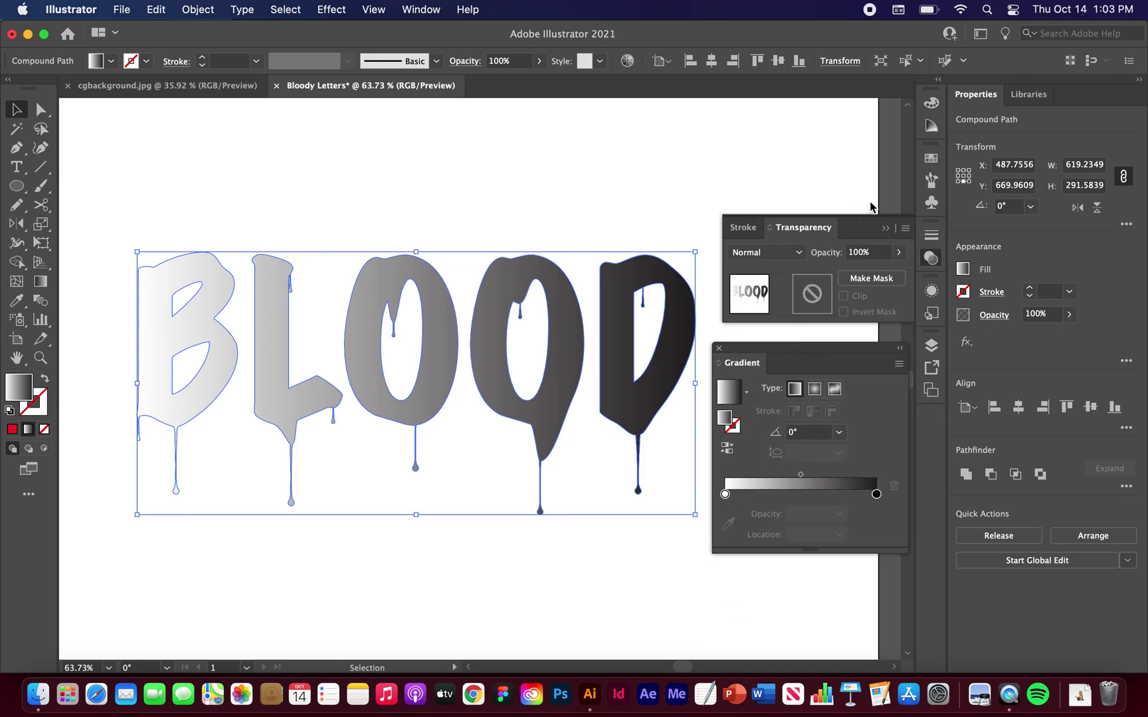
{"action": "left_click", "coordinate": [937, 163]}
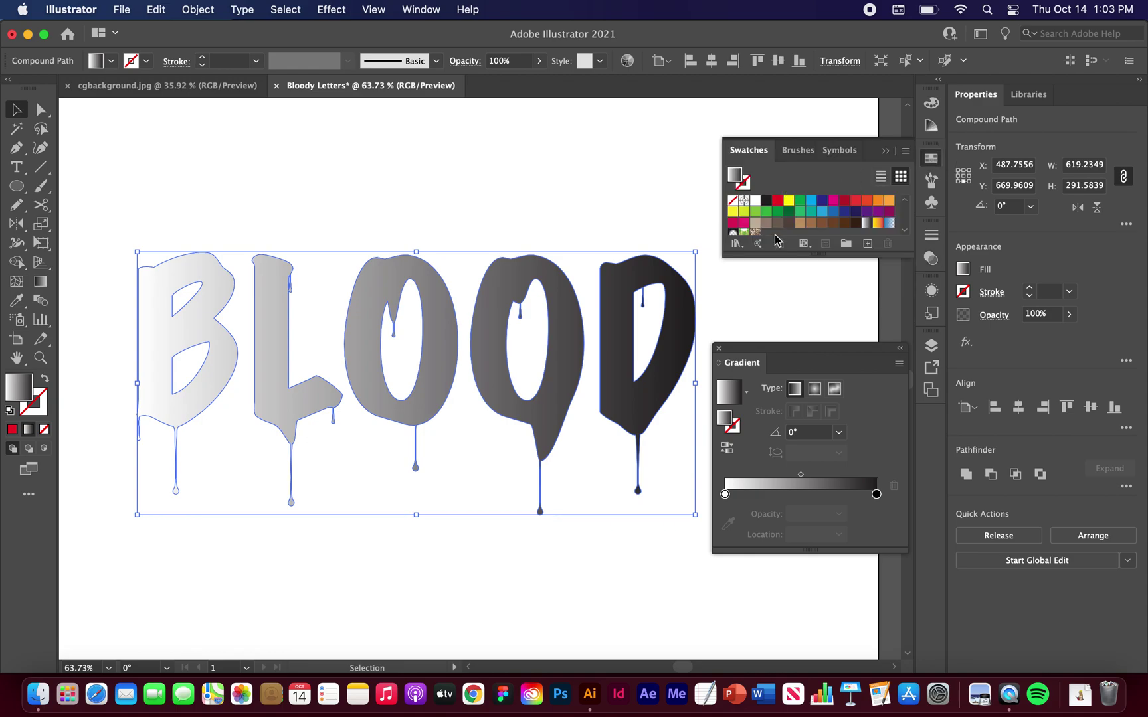
Step: Replace the white and black stops with red and dark red, left stop near 41.49%
{"action": "left_click_drag", "start_coordinate": [781, 206], "coordinate": [742, 494]}
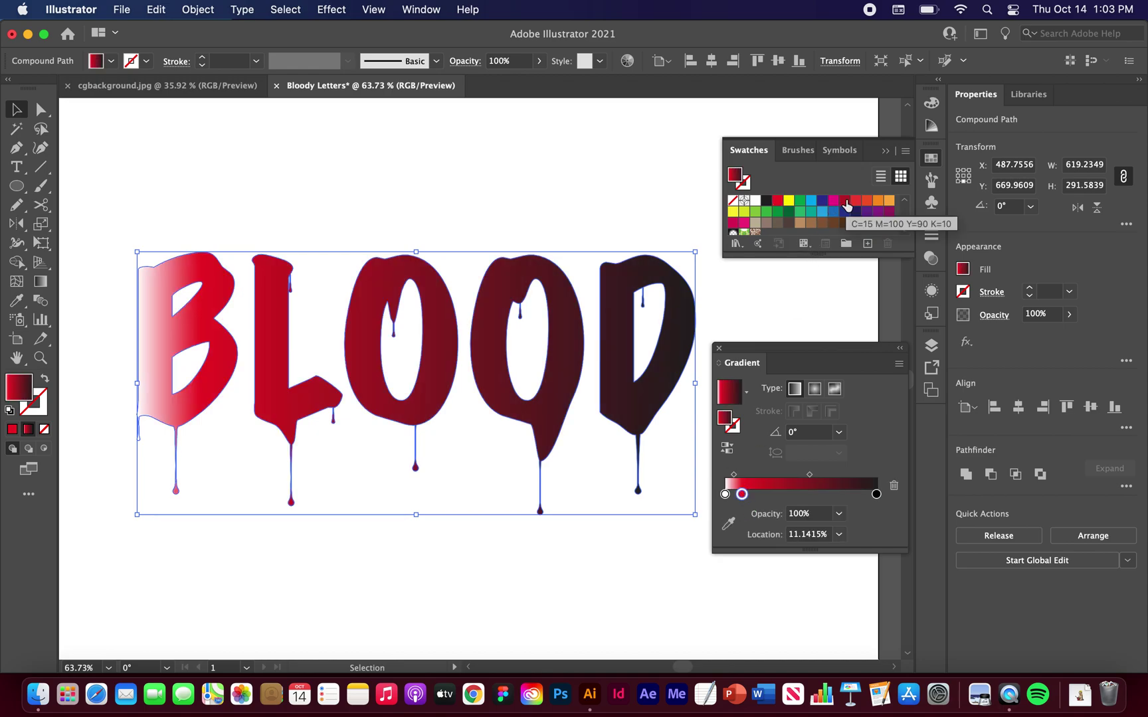
{"action": "left_click_drag", "start_coordinate": [846, 205], "coordinate": [860, 495]}
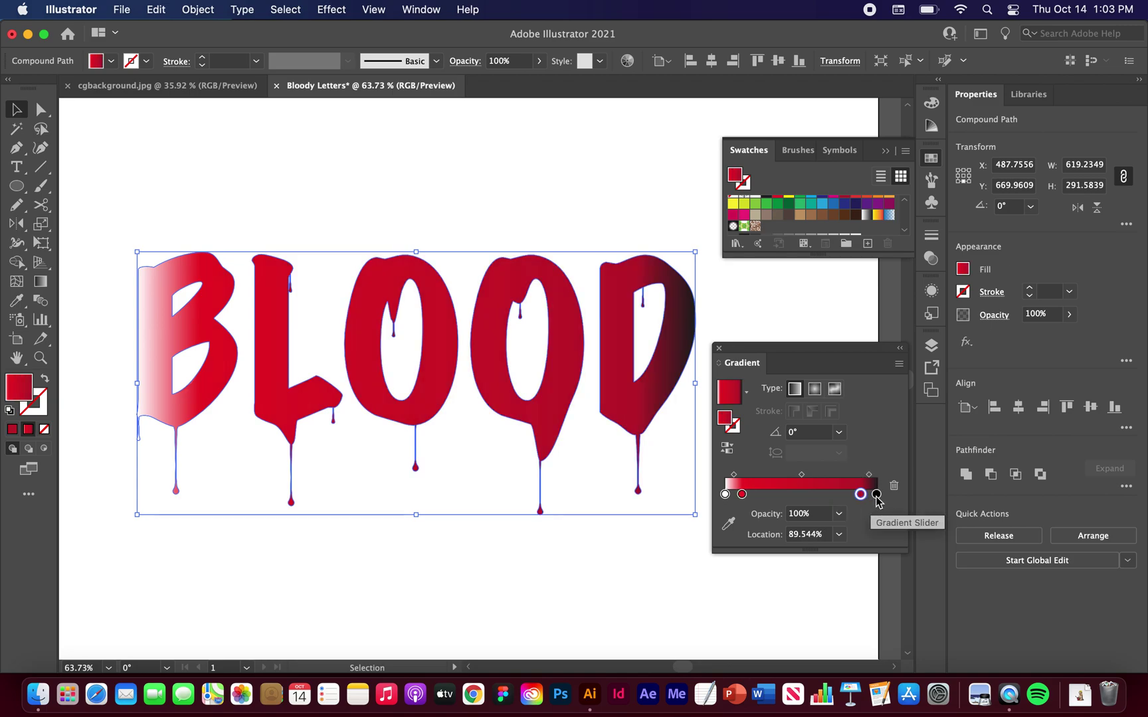
{"action": "left_click", "coordinate": [877, 495]}
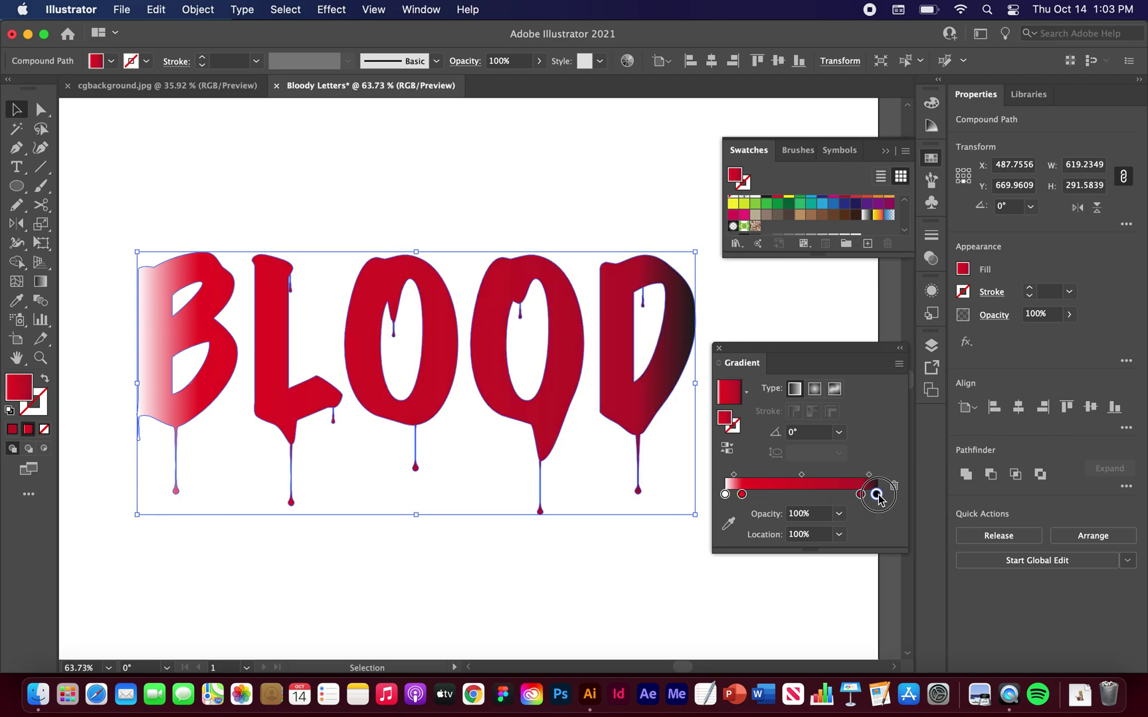
{"action": "left_click_drag", "start_coordinate": [877, 495], "coordinate": [875, 546]}
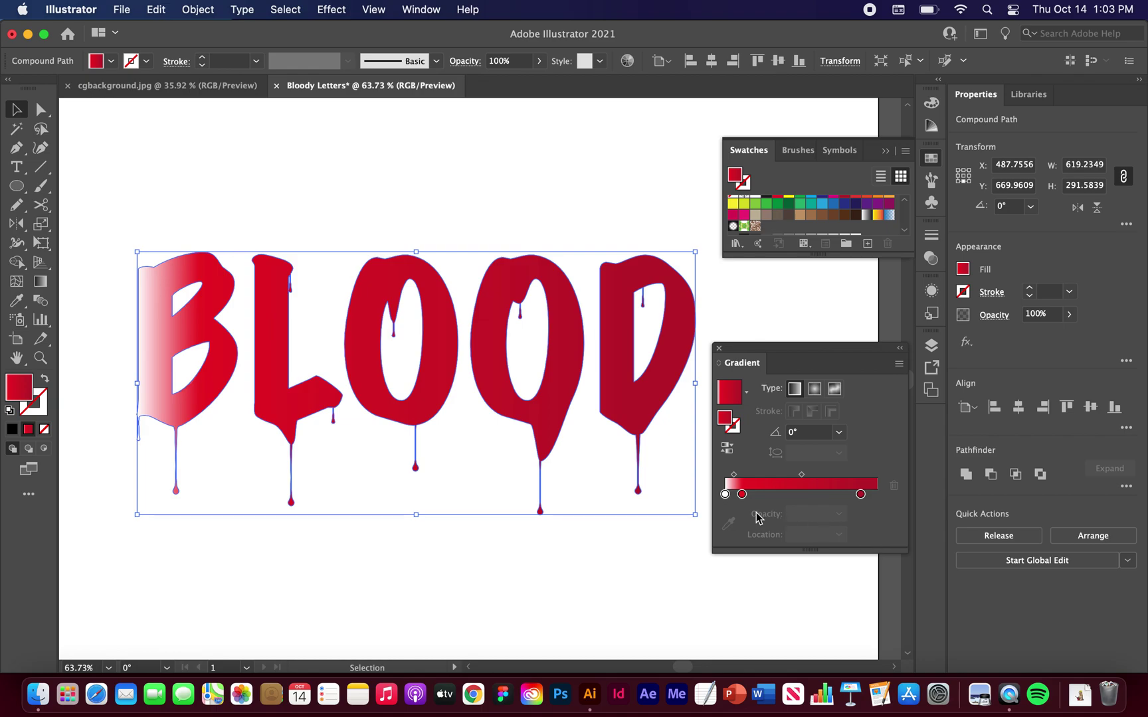
{"action": "left_click", "coordinate": [724, 495]}
{"action": "mouse_move", "coordinate": [726, 494]}
{"action": "left_mouse_down"}
{"action": "mouse_move", "coordinate": [725, 523]}
{"action": "mouse_move", "coordinate": [736, 515]}
{"action": "mouse_move", "coordinate": [725, 495]}
{"action": "left_mouse_up"}
{"action": "left_click_drag", "start_coordinate": [861, 495], "coordinate": [889, 495]}
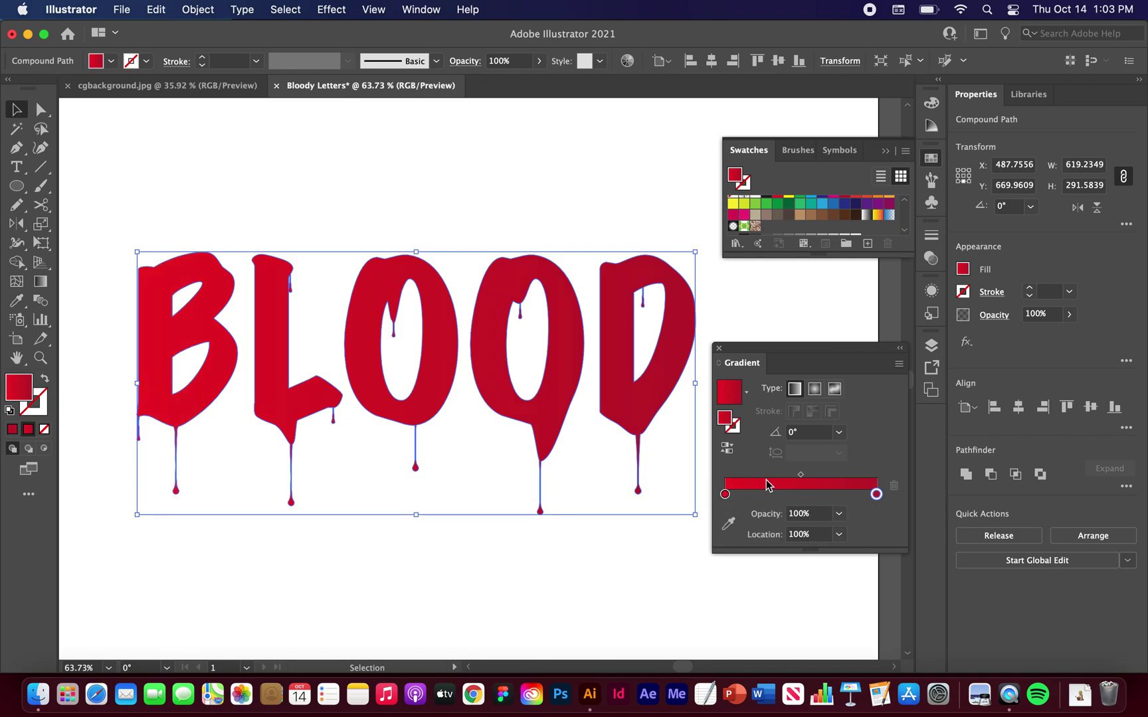
{"action": "left_click_drag", "start_coordinate": [724, 494], "coordinate": [787, 495]}
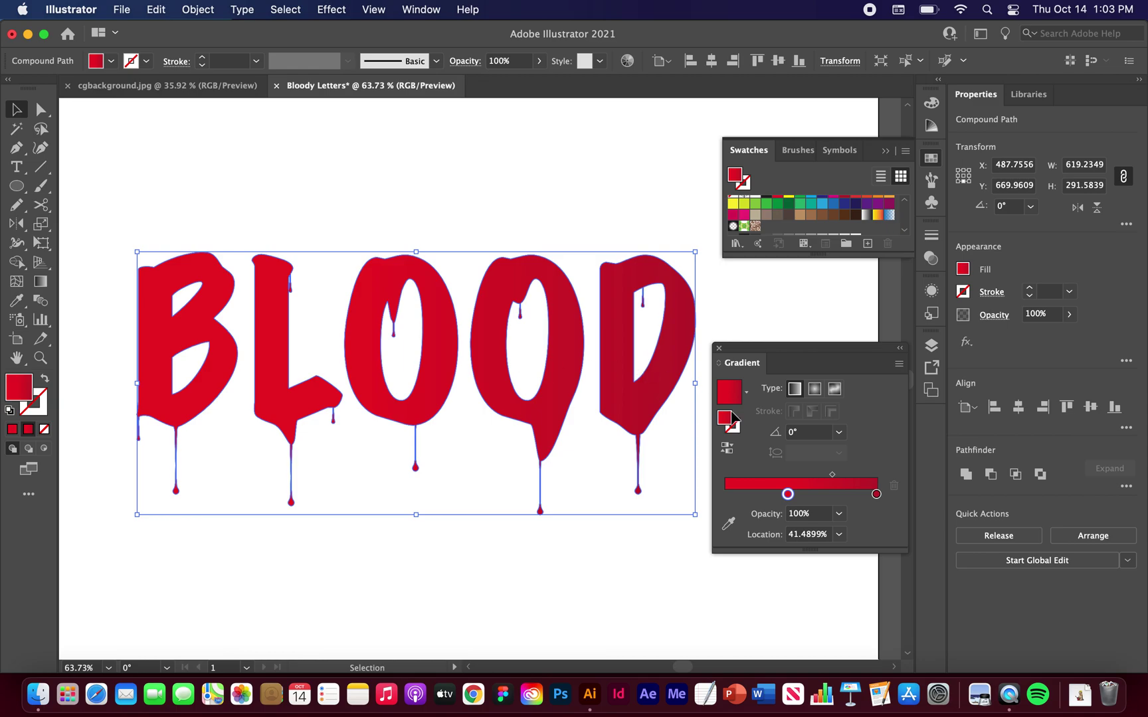
Step: Set the gradient angle to 90°, reverse it, and move the stops to about 42% and 71.24%
{"action": "left_click", "coordinate": [801, 433]}
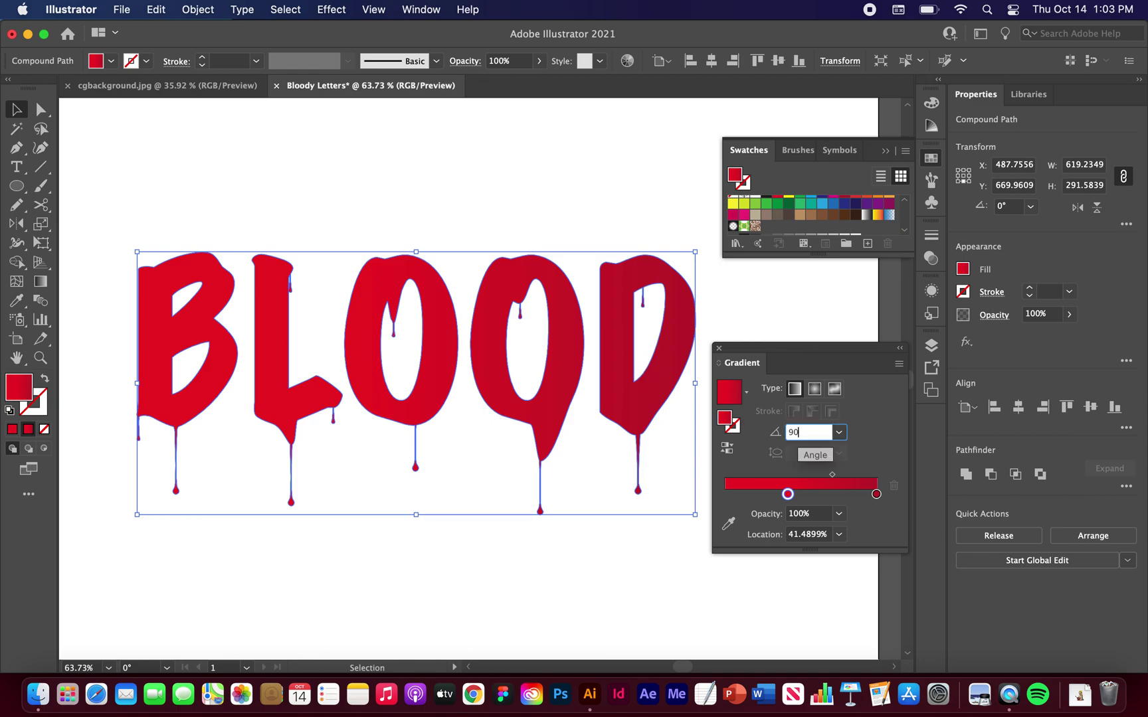
{"action": "key", "text": "Return"}
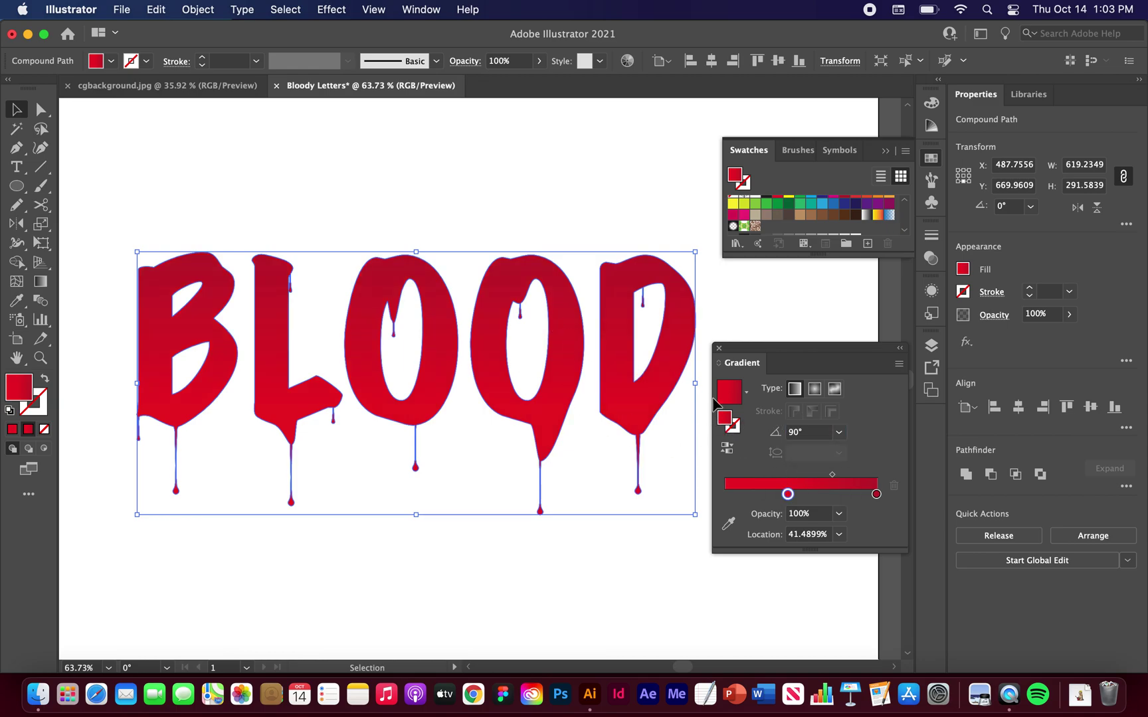
{"action": "left_click", "coordinate": [727, 452]}
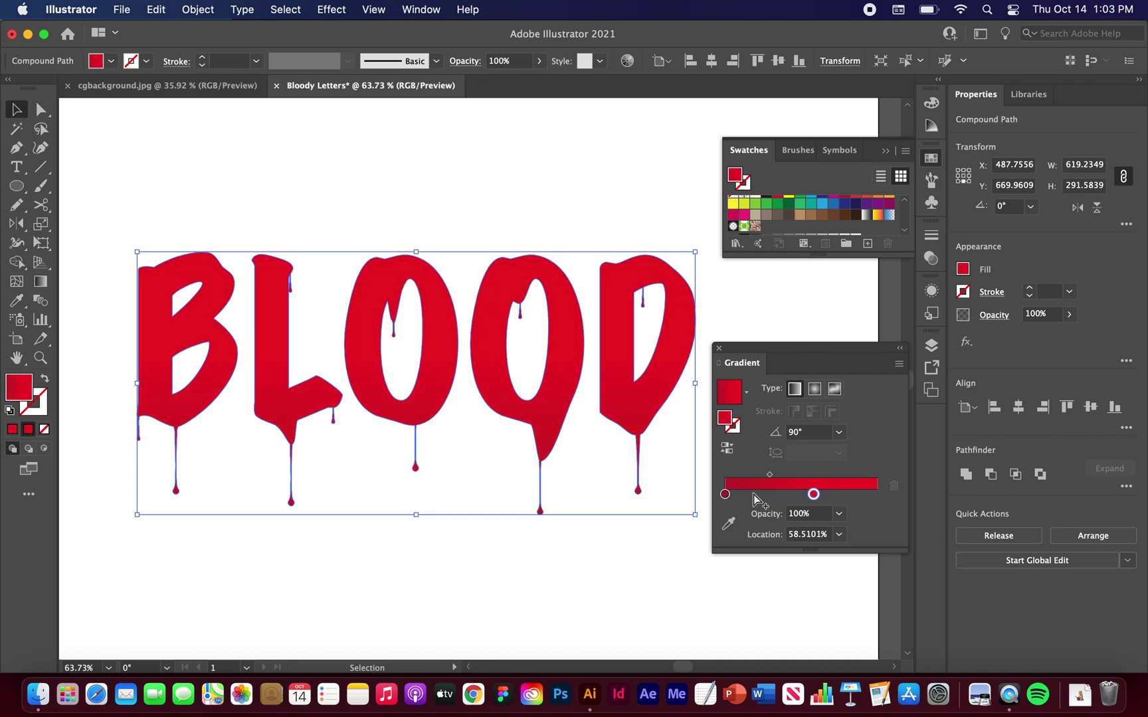
{"action": "left_click_drag", "start_coordinate": [813, 494], "coordinate": [834, 495]}
{"action": "left_click_drag", "start_coordinate": [725, 504], "coordinate": [833, 496]}
{"action": "left_click", "coordinate": [834, 494]}
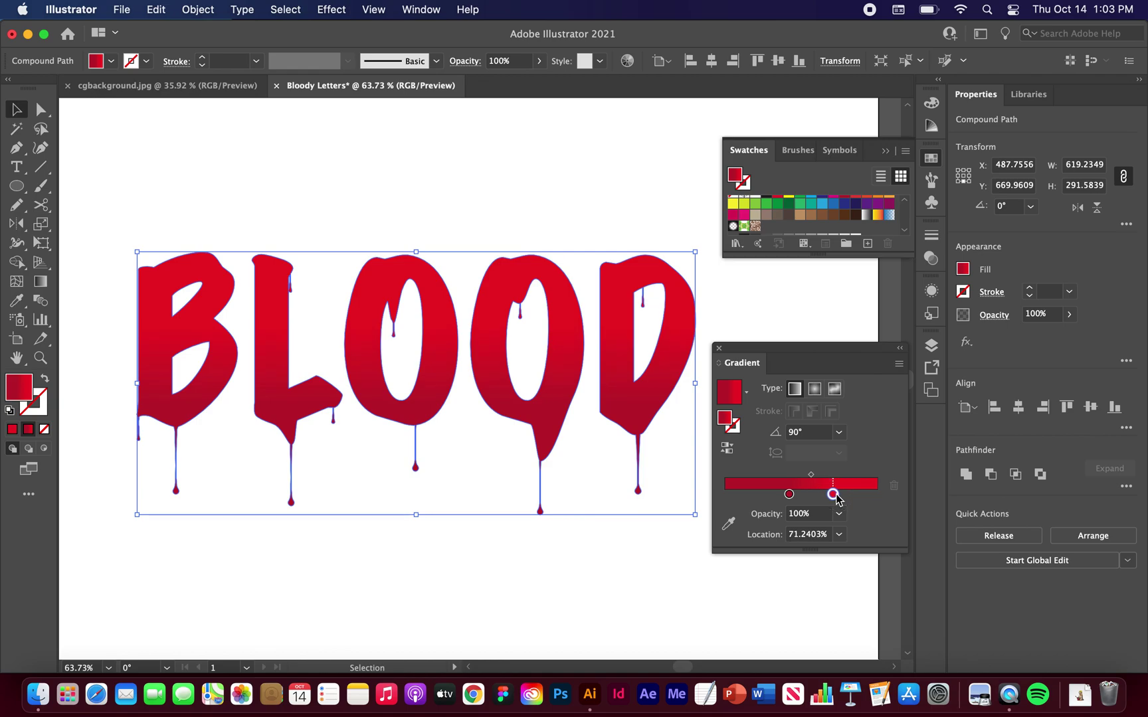
{"action": "left_click", "coordinate": [582, 543]}
{"action": "scroll", "coordinate": [559, 513], "scroll_direction": "down", "scroll_amount": 2}
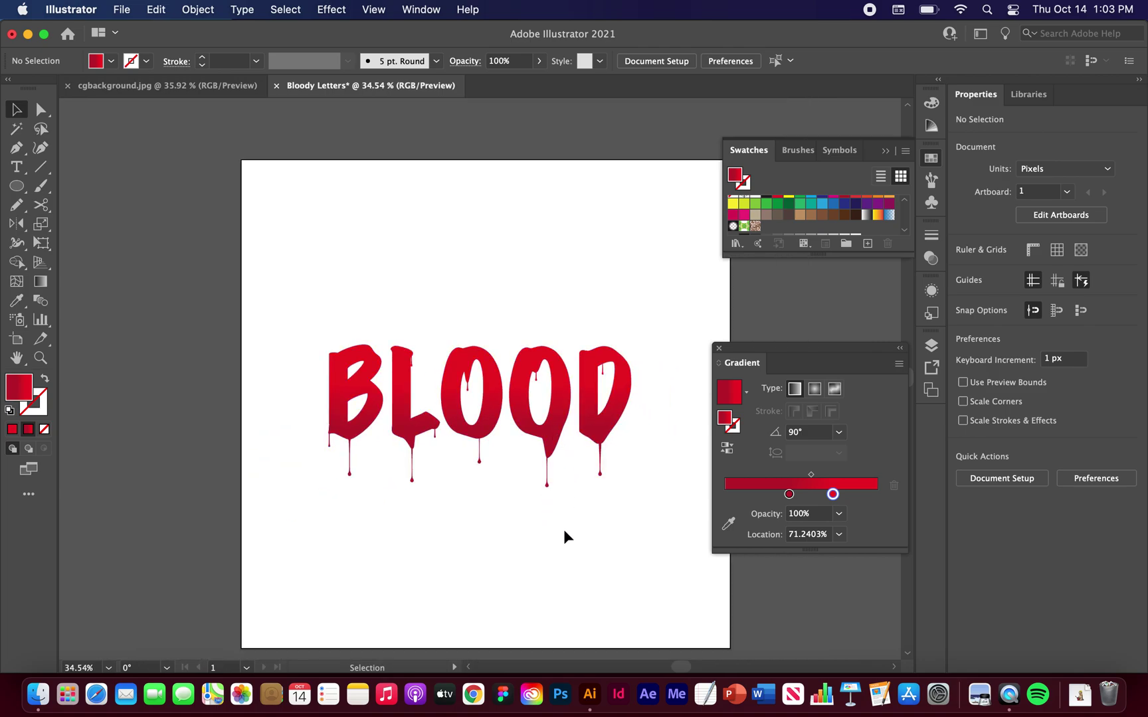
Step: Paste a black-filled copy of BLOOD behind it, offset slightly down-right as a shadow
{"action": "scroll", "coordinate": [458, 574], "scroll_direction": "down", "scroll_amount": 1}
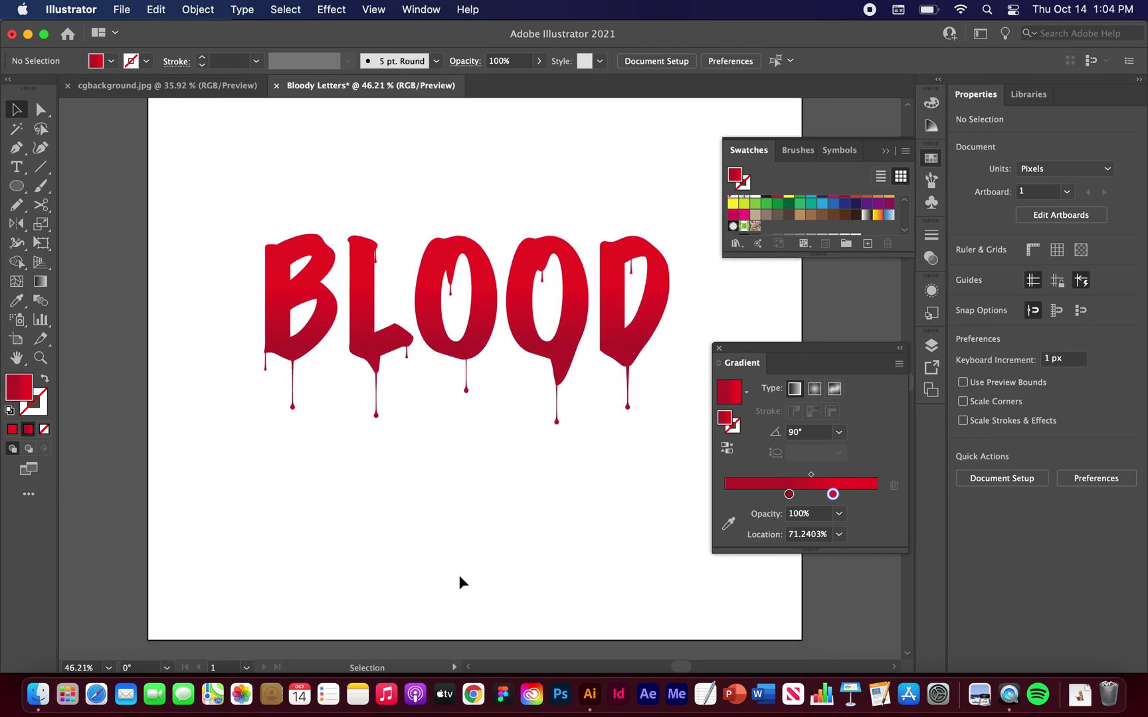
{"action": "scroll", "coordinate": [460, 505], "scroll_direction": "right", "scroll_amount": 2}
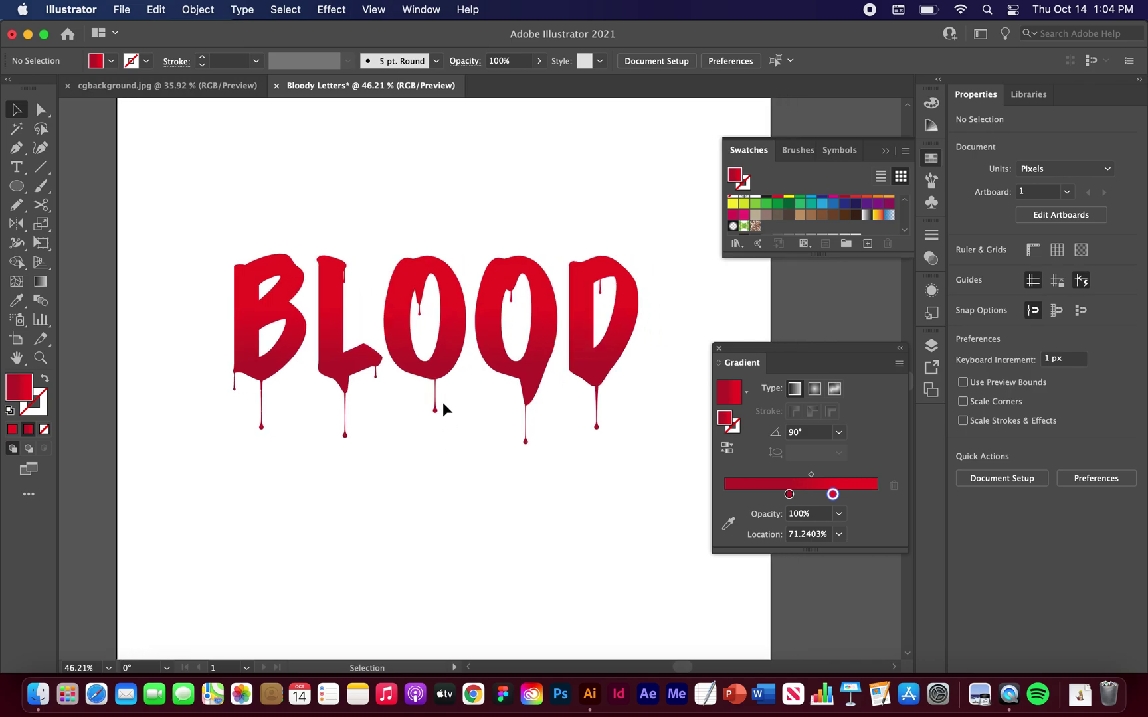
{"action": "left_click", "coordinate": [448, 297]}
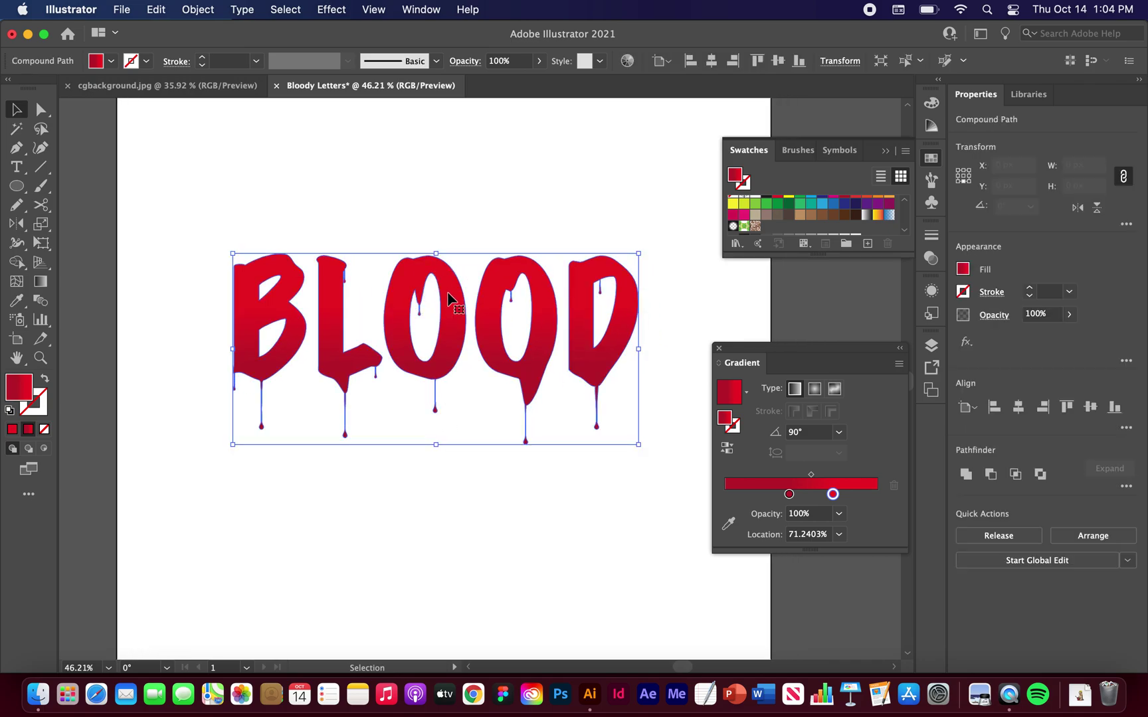
{"action": "scroll", "coordinate": [769, 206], "scroll_direction": "up", "scroll_amount": 2}
{"action": "left_click", "coordinate": [766, 202]}
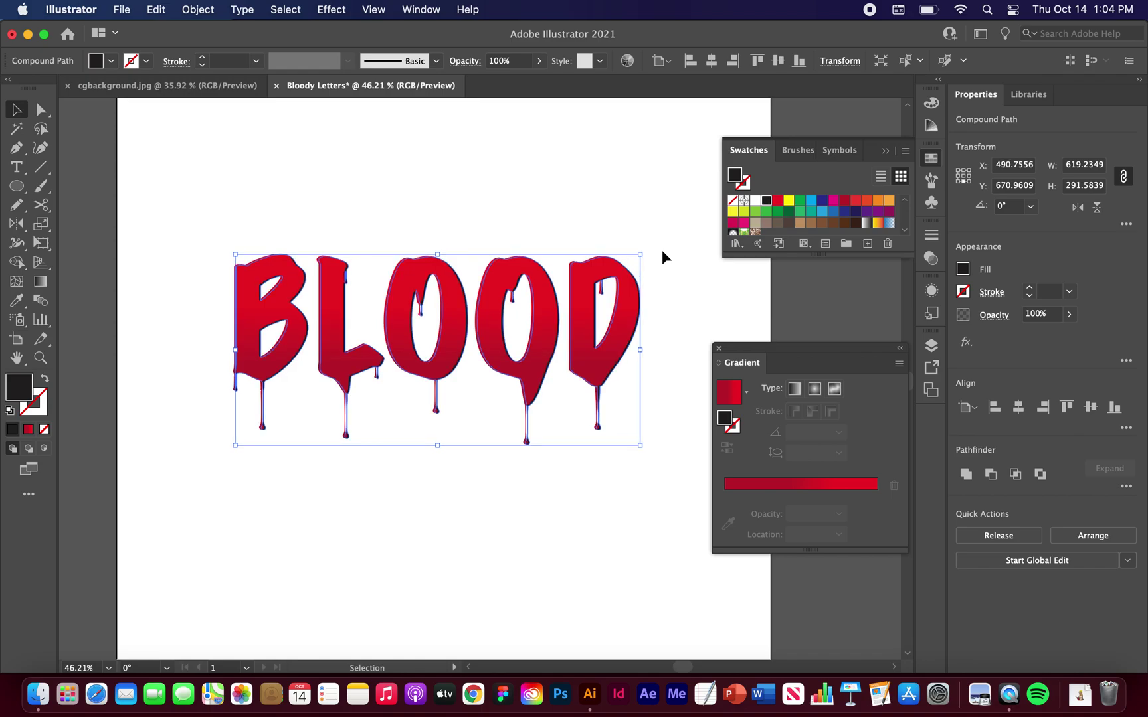
{"action": "left_click", "coordinate": [430, 158]}
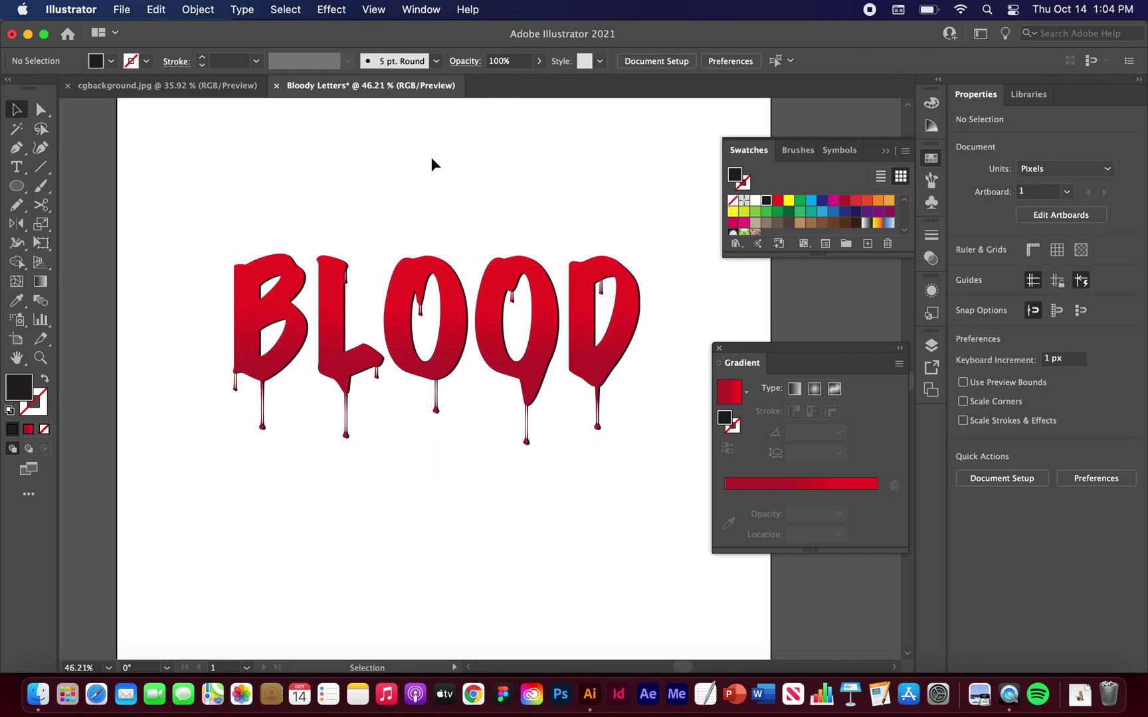
{"action": "scroll", "coordinate": [430, 156], "scroll_direction": "down", "scroll_amount": 2}
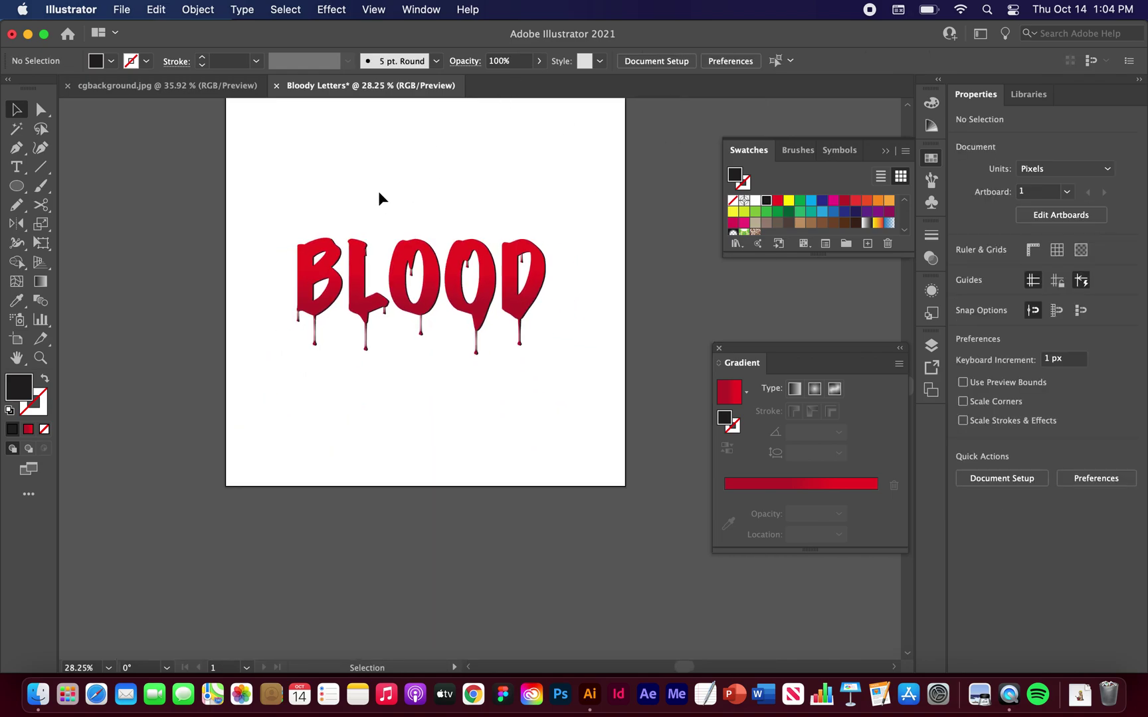
{"action": "scroll", "coordinate": [378, 198], "scroll_direction": "up", "scroll_amount": 1}
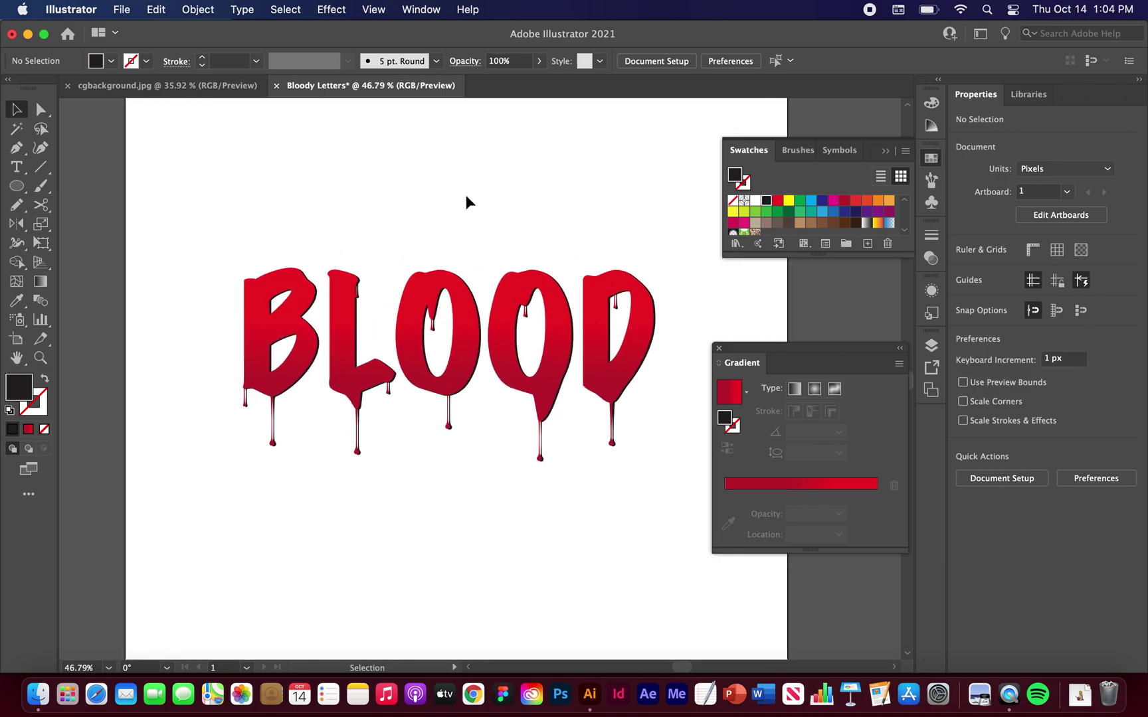
Step: Open the Artistic_Ink brush library, move it off the lettering, and pick Ink Spatter 1
{"action": "left_click", "coordinate": [932, 181]}
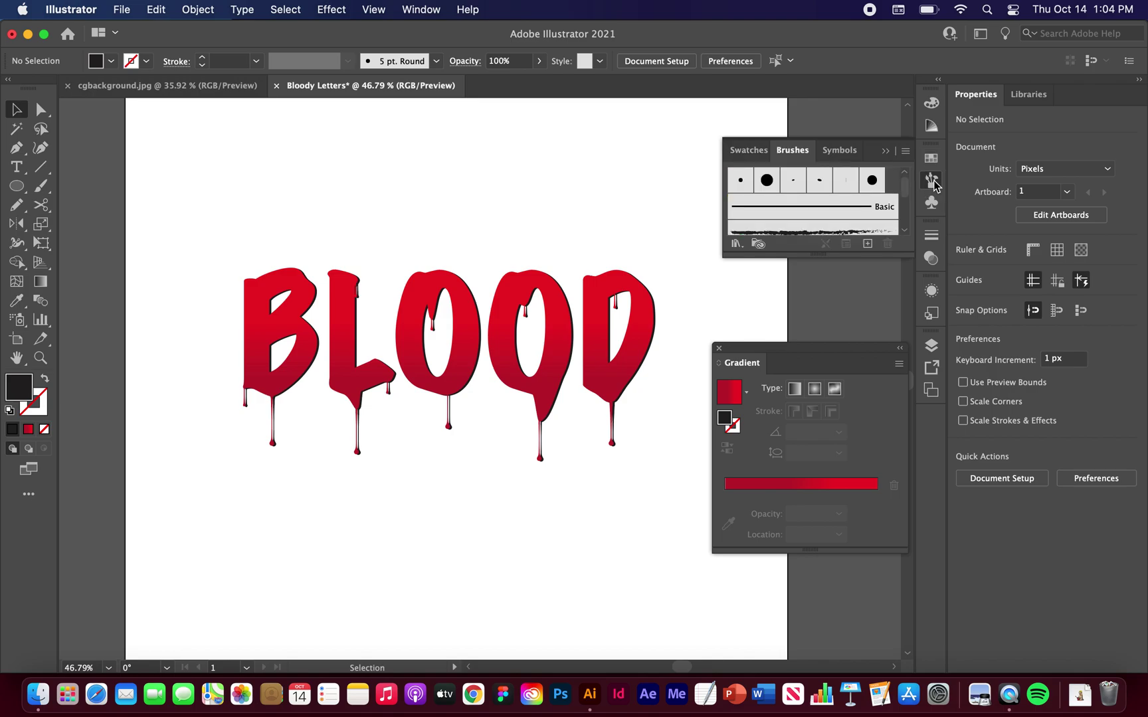
{"action": "scroll", "coordinate": [819, 218], "scroll_direction": "down", "scroll_amount": 5}
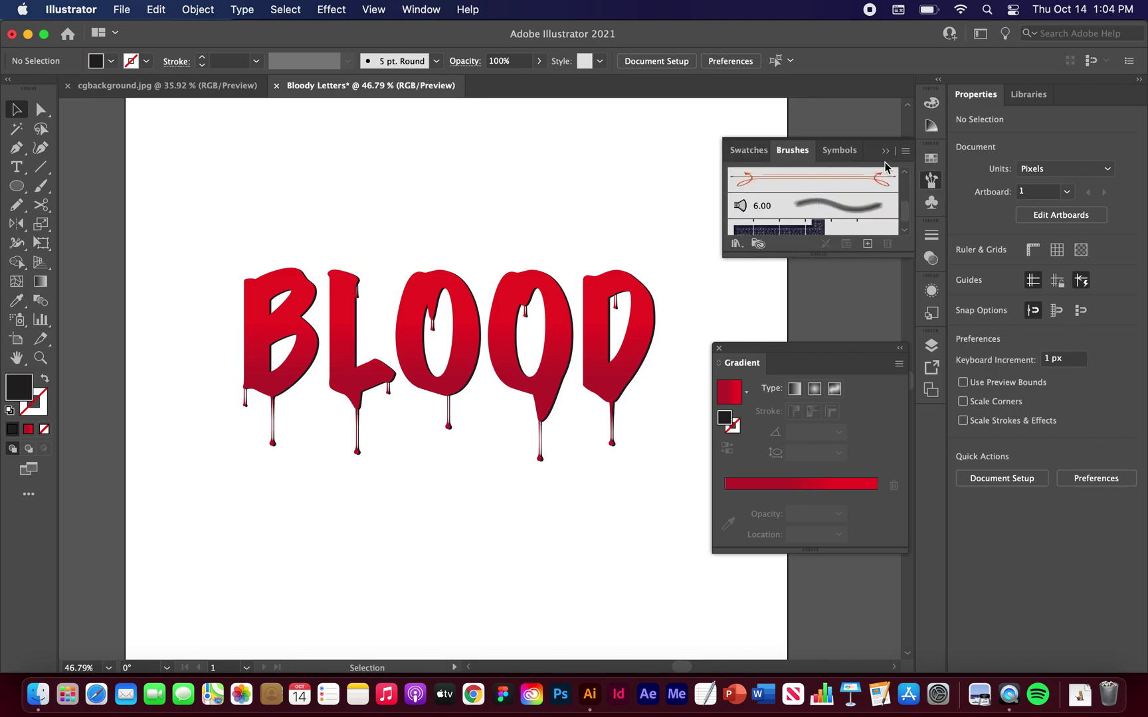
{"action": "left_click", "coordinate": [905, 150]}
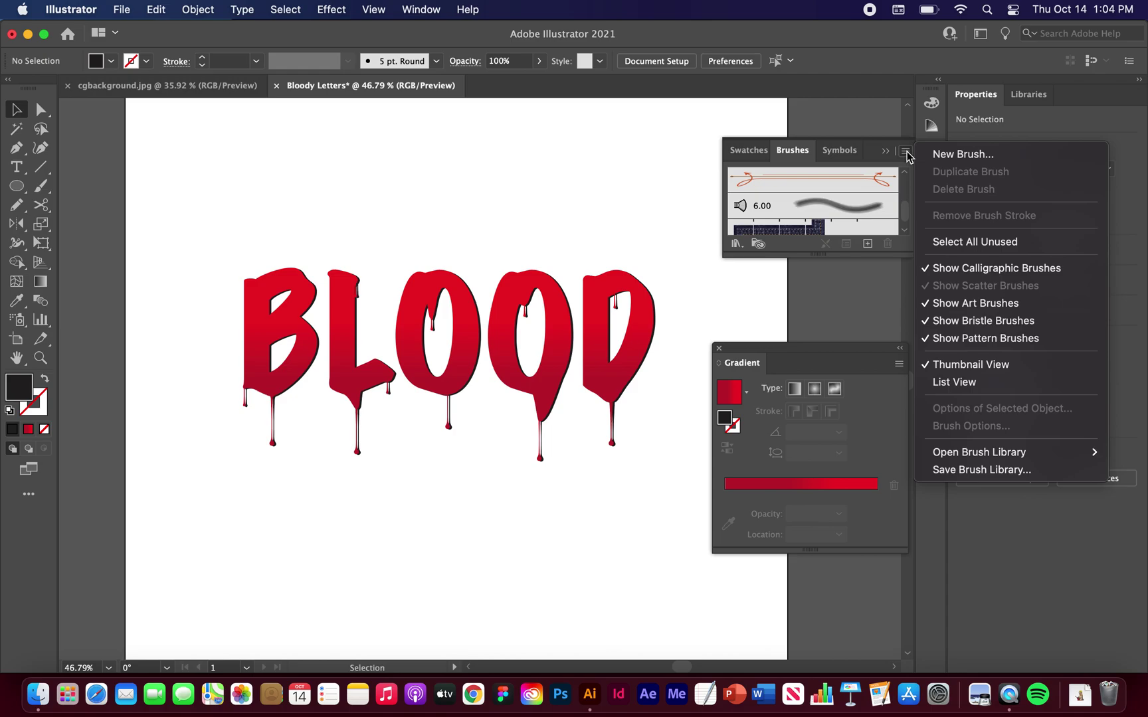
{"action": "mouse_move", "coordinate": [981, 452]}
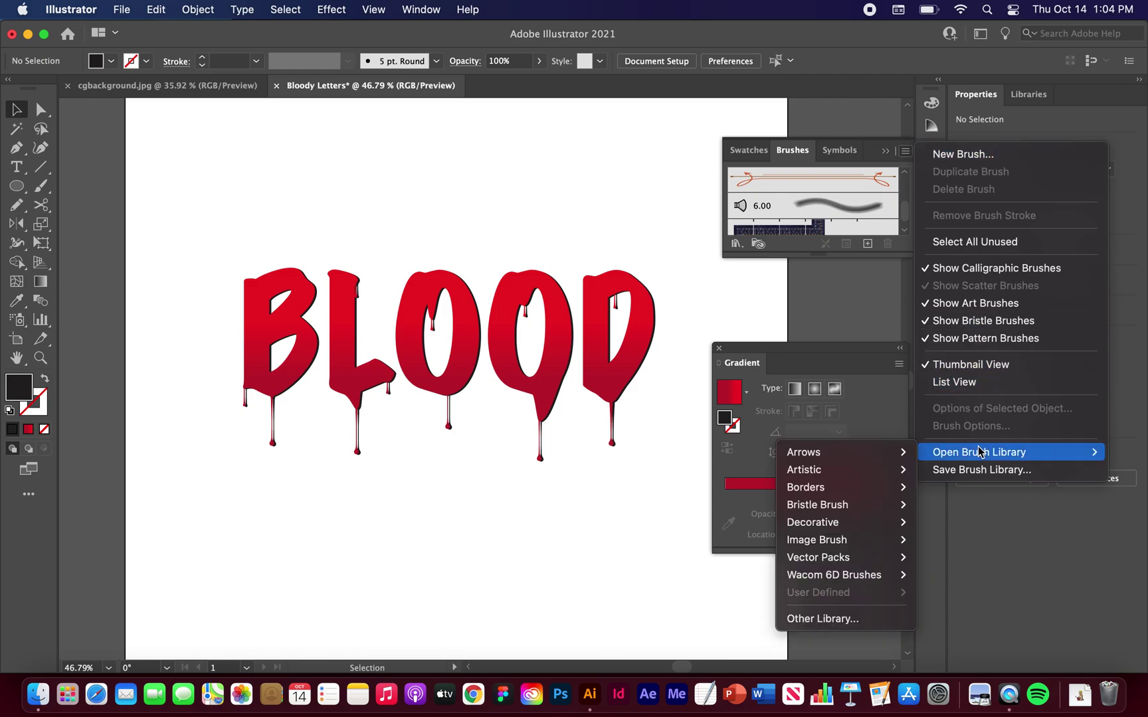
{"action": "mouse_move", "coordinate": [861, 471]}
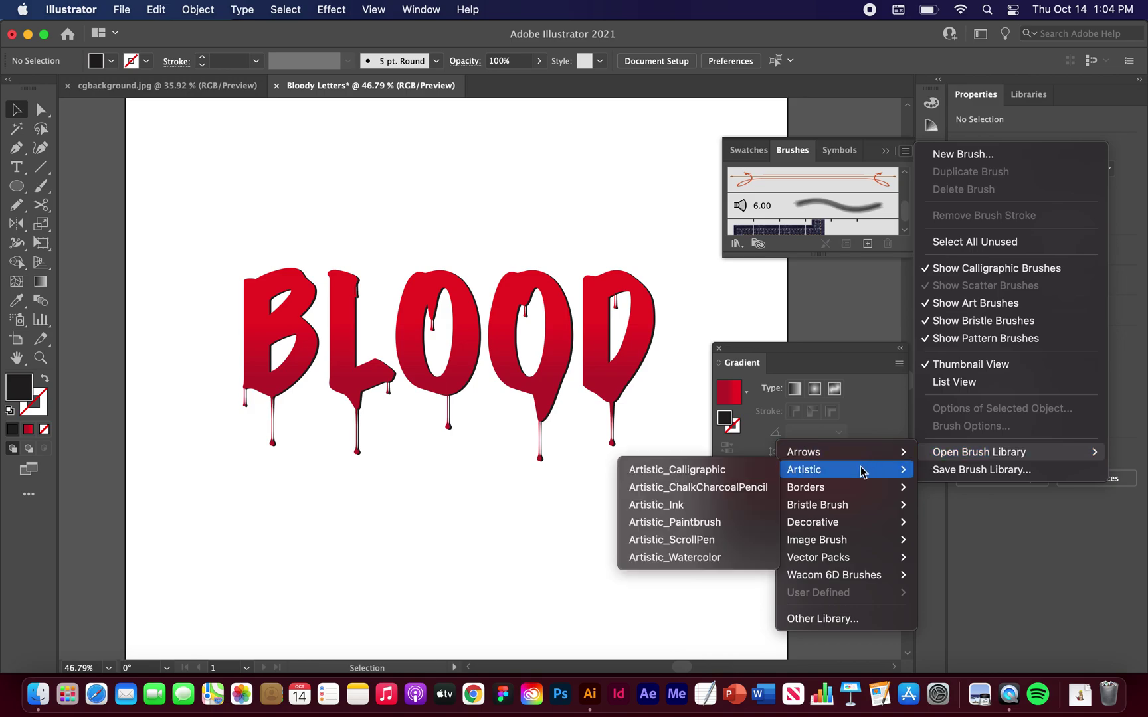
{"action": "left_click", "coordinate": [731, 512]}
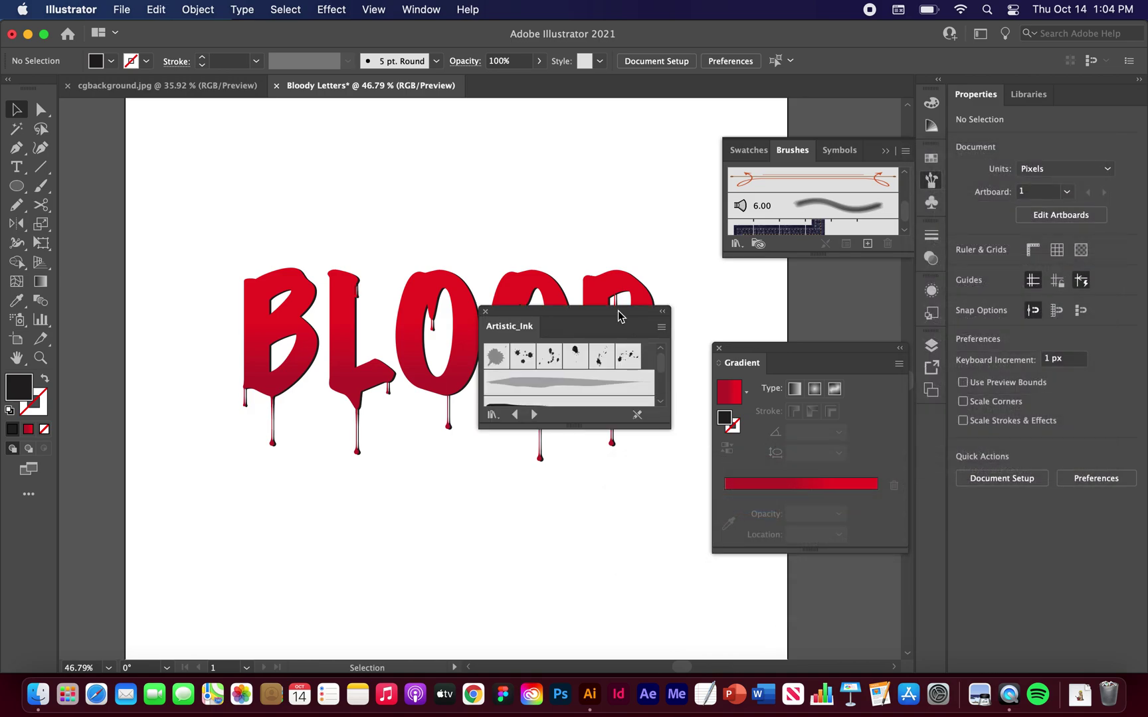
{"action": "mouse_move", "coordinate": [617, 316]}
{"action": "left_mouse_down"}
{"action": "mouse_move", "coordinate": [413, 505]}
{"action": "mouse_move", "coordinate": [408, 523]}
{"action": "left_mouse_up"}
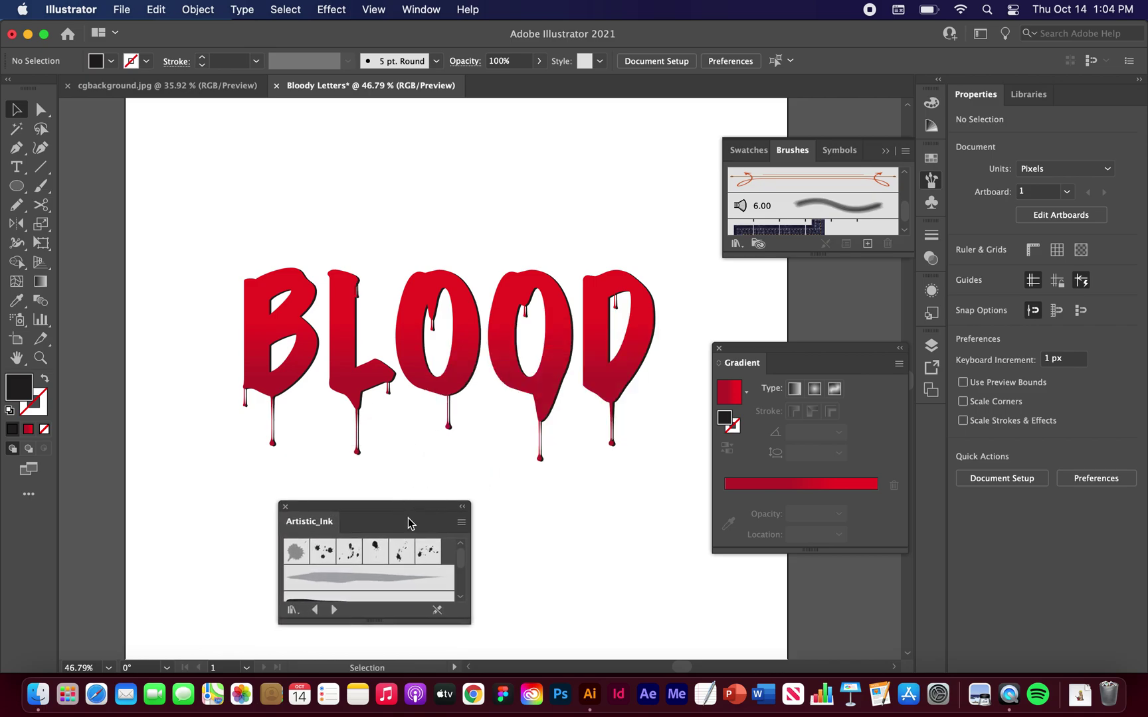
{"action": "left_click", "coordinate": [429, 552]}
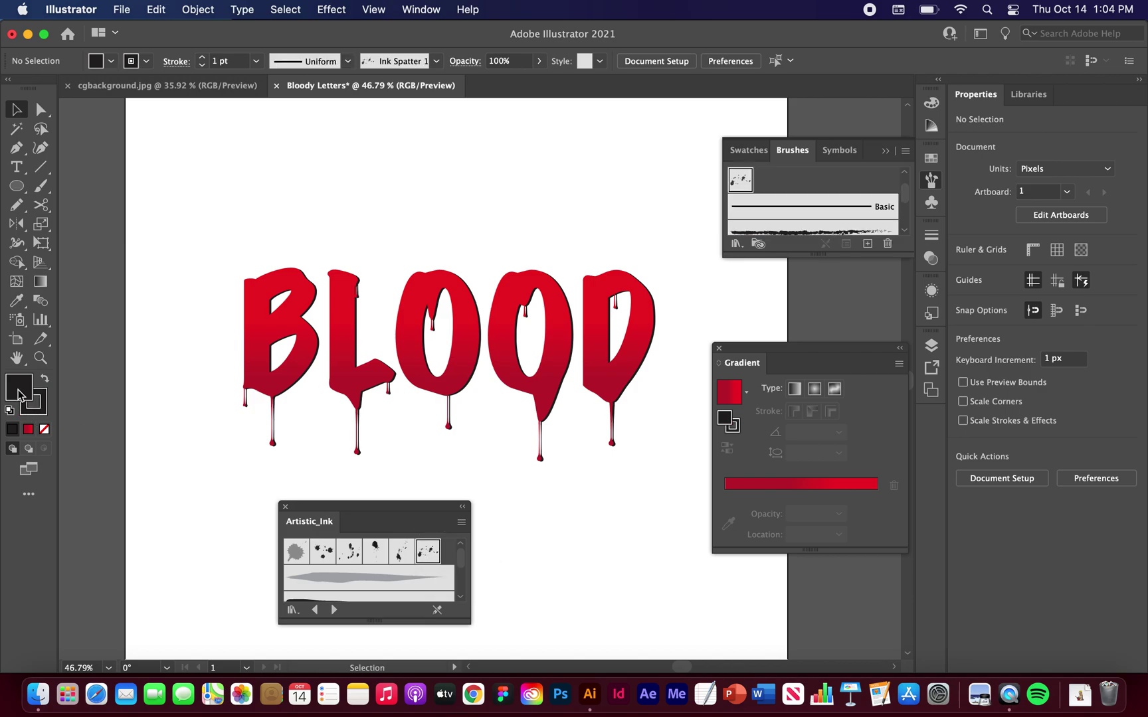
{"action": "left_click", "coordinate": [930, 158]}
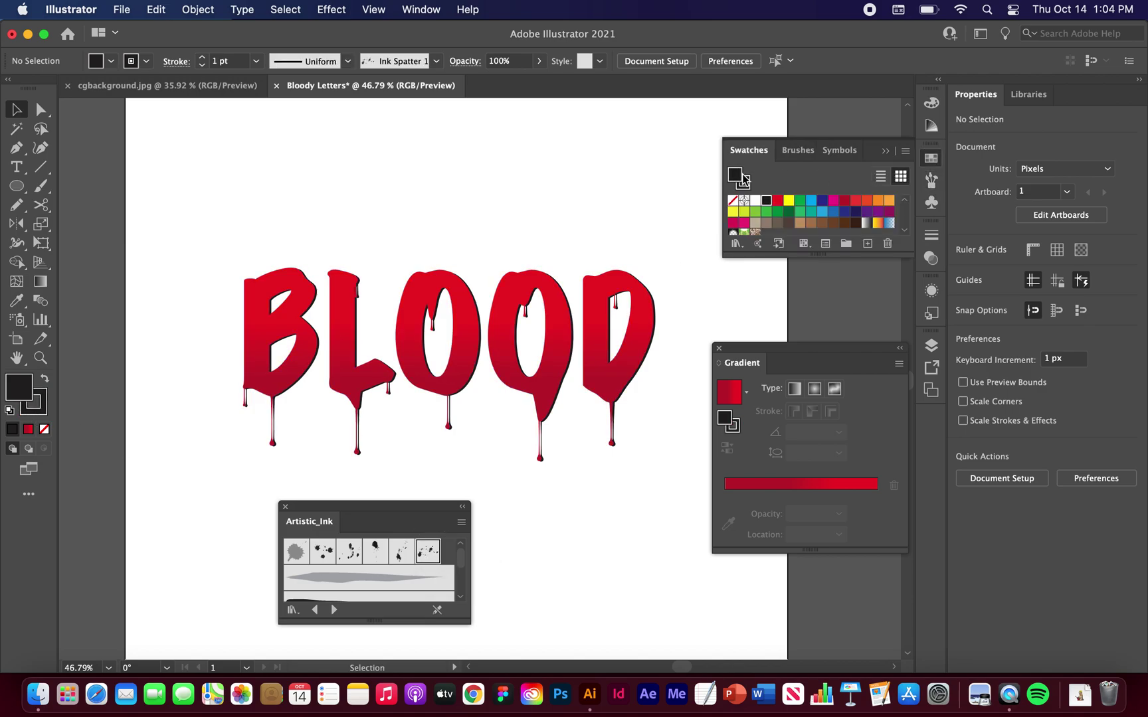
Step: With no fill and a dark red stroke, paint an ink spatter brush stroke across the second O
{"action": "left_click", "coordinate": [733, 200]}
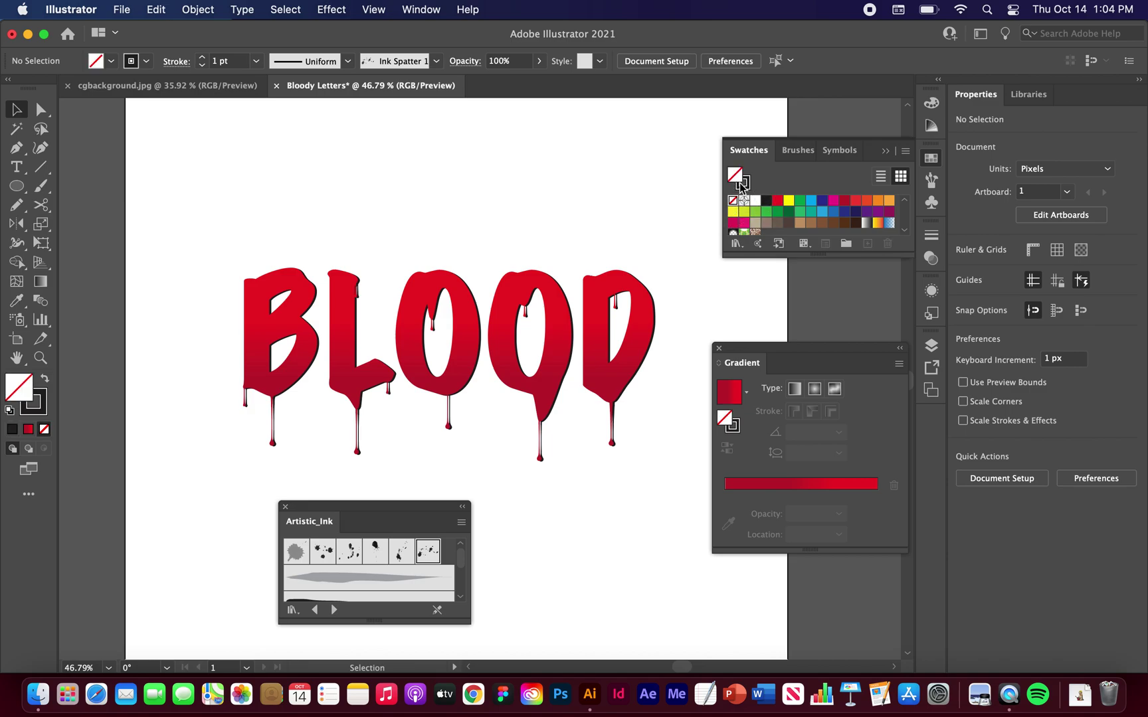
{"action": "left_click", "coordinate": [745, 182]}
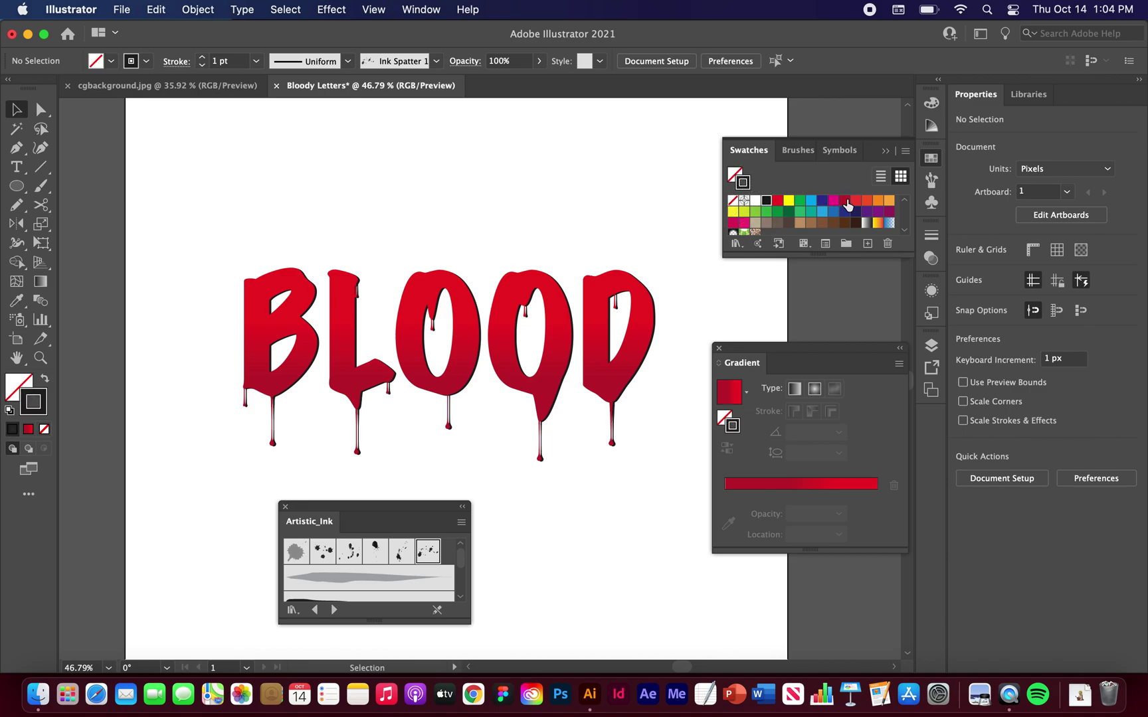
{"action": "left_click", "coordinate": [845, 201]}
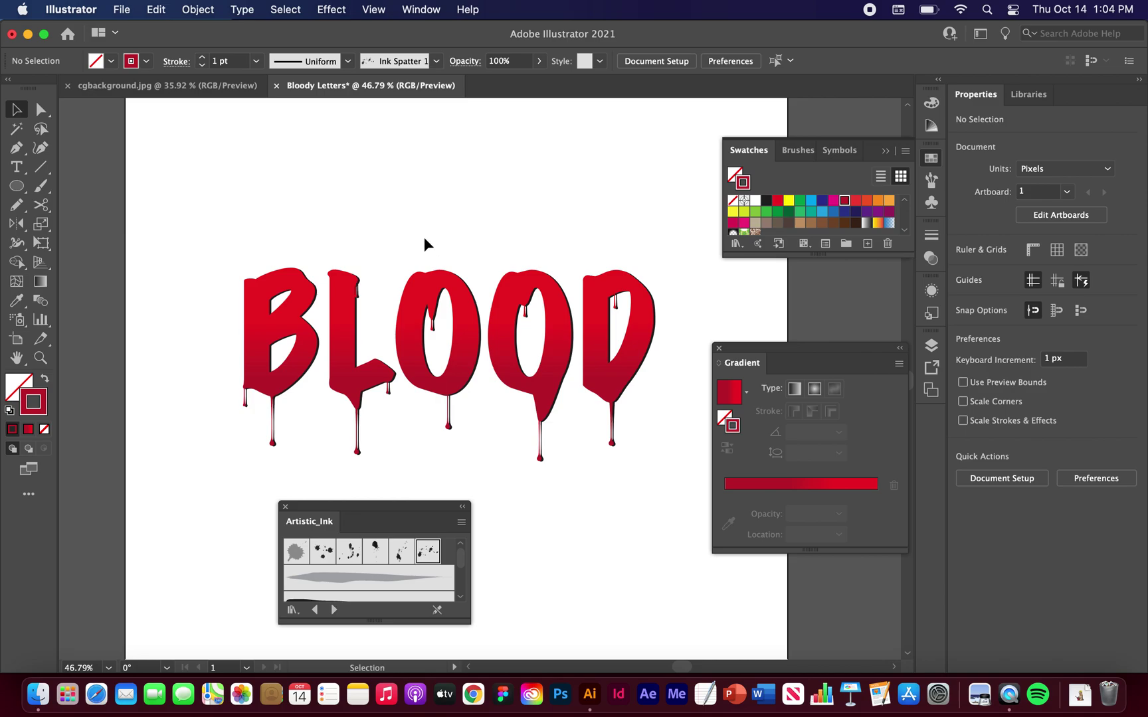
{"action": "key", "text": "b"}
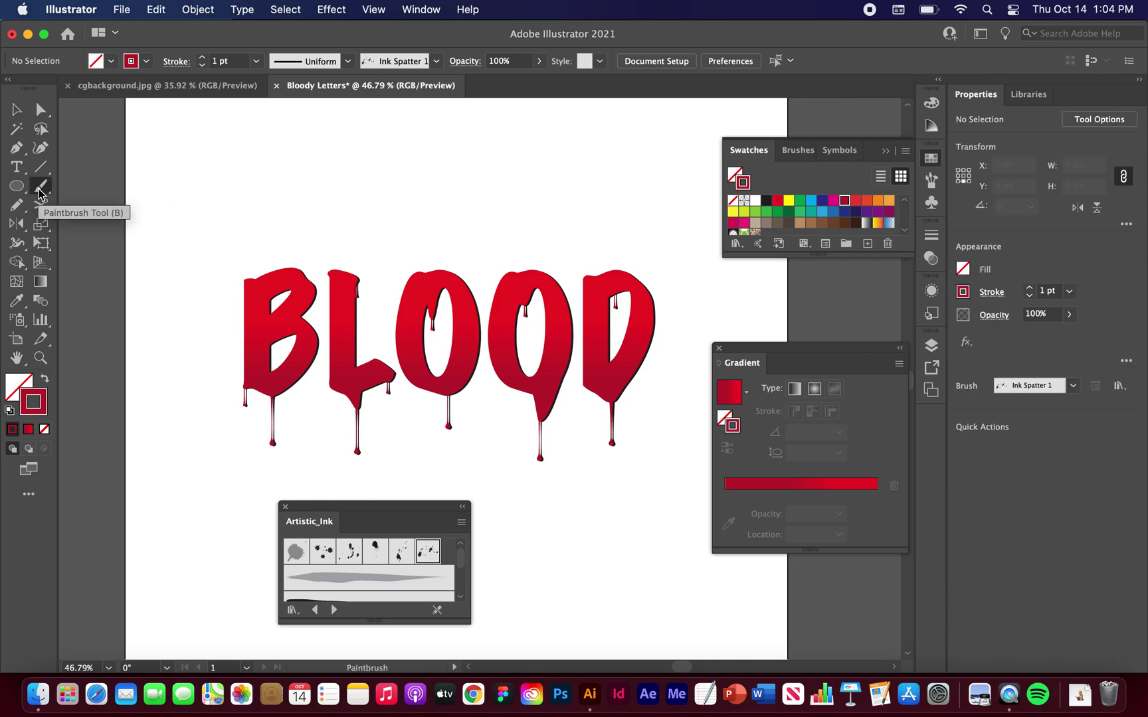
{"action": "mouse_move", "coordinate": [358, 220]}
{"action": "left_mouse_down"}
{"action": "mouse_move", "coordinate": [405, 250]}
{"action": "mouse_move", "coordinate": [576, 418]}
{"action": "left_mouse_up"}
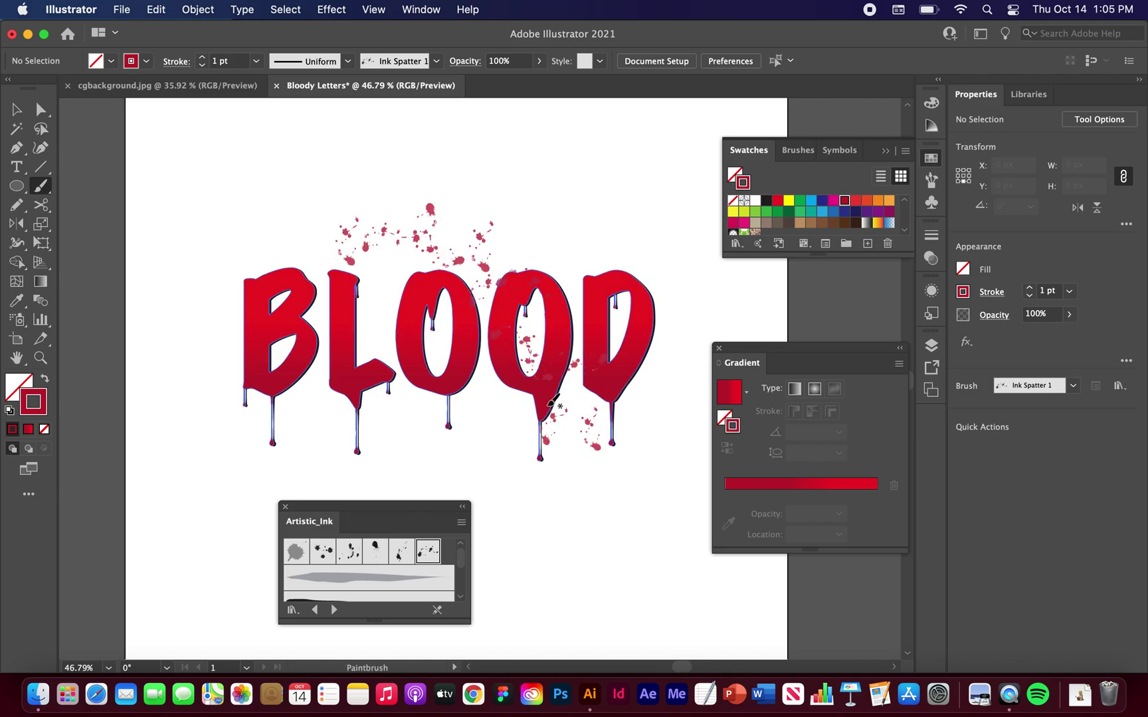
Step: Rotate the ink spatter stroke so it runs across the letters
{"action": "left_click", "coordinate": [18, 113]}
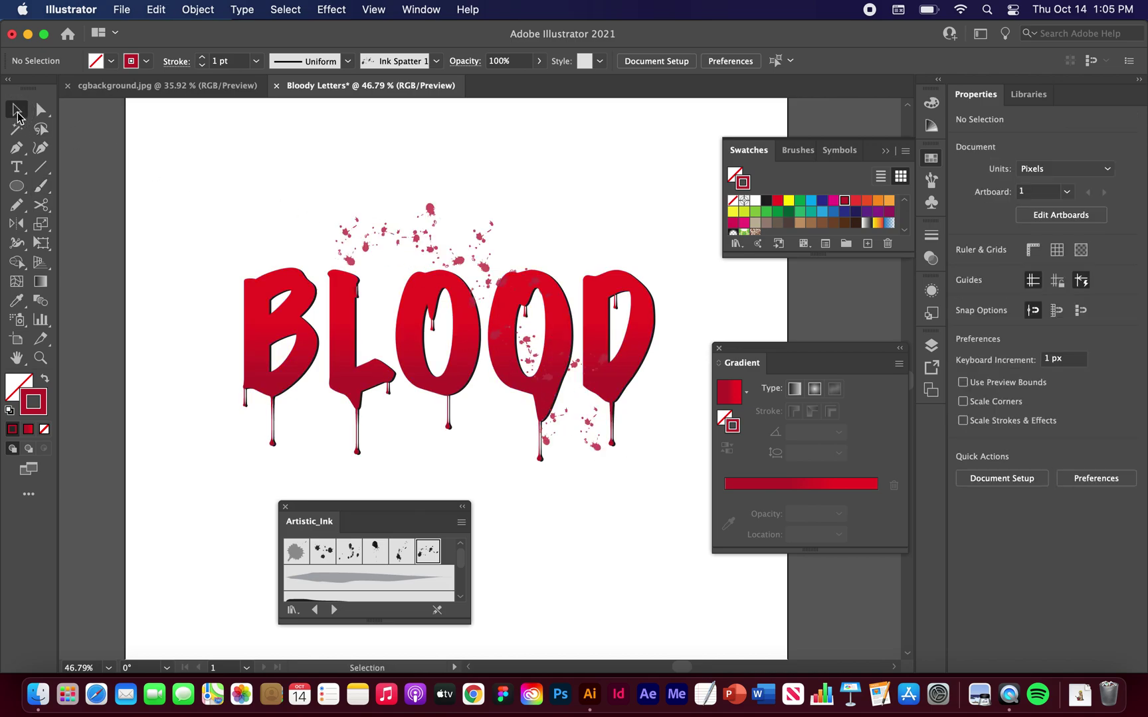
{"action": "left_click", "coordinate": [431, 249]}
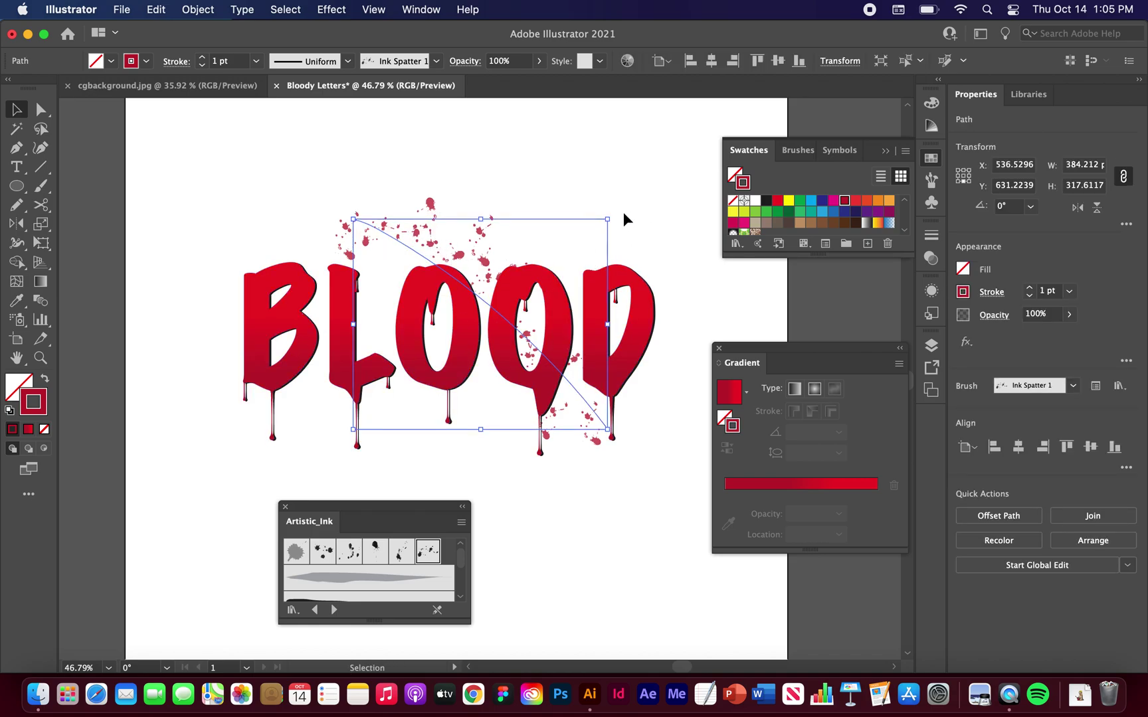
{"action": "left_click_drag", "start_coordinate": [622, 213], "coordinate": [522, 194]}
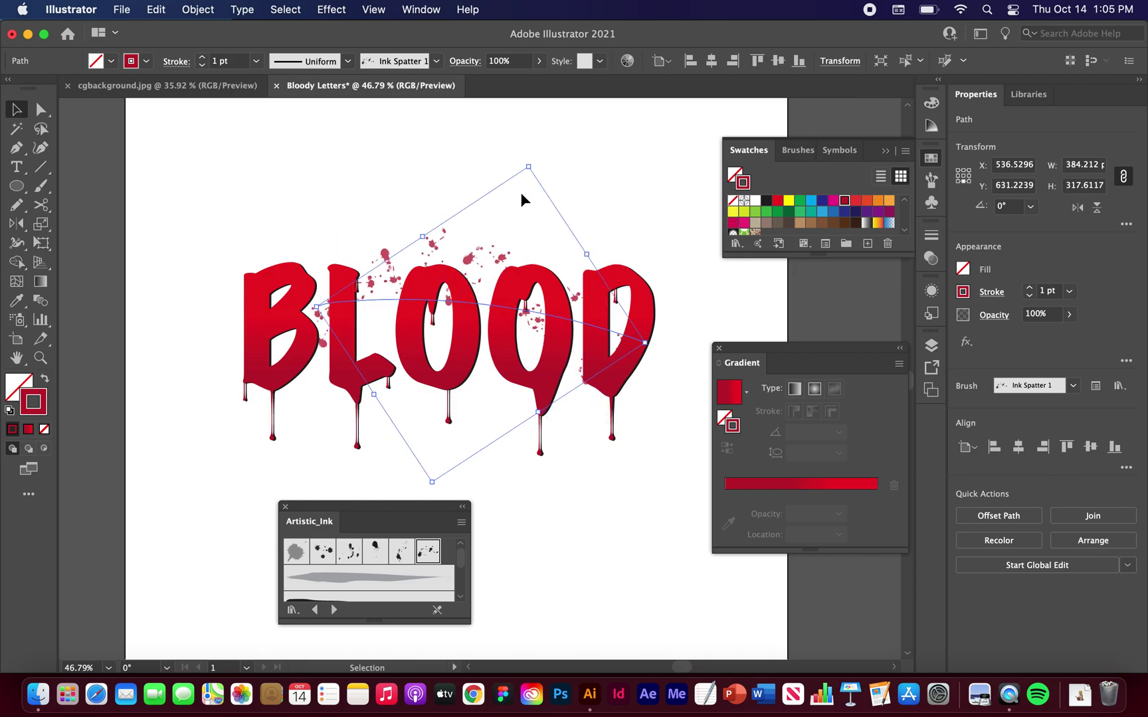
Step: Paint an extra splatter stroke above the right side of the D
{"action": "left_click", "coordinate": [660, 194]}
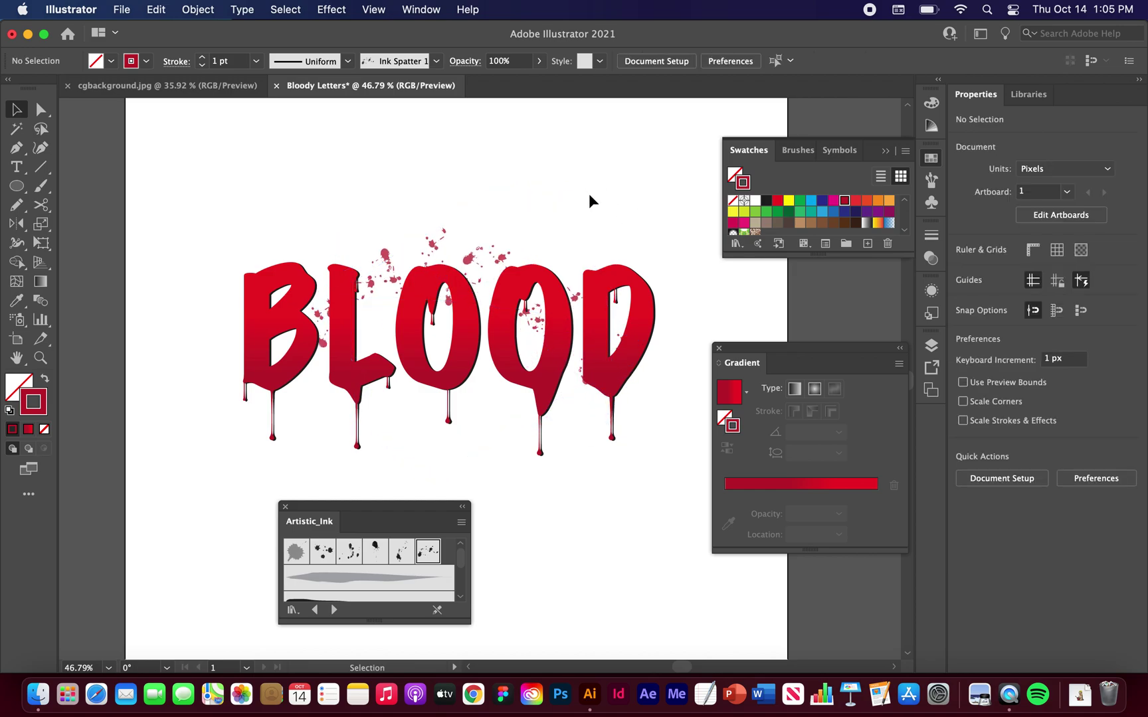
{"action": "key", "text": "b"}
{"action": "left_click_drag", "start_coordinate": [591, 211], "coordinate": [582, 251]}
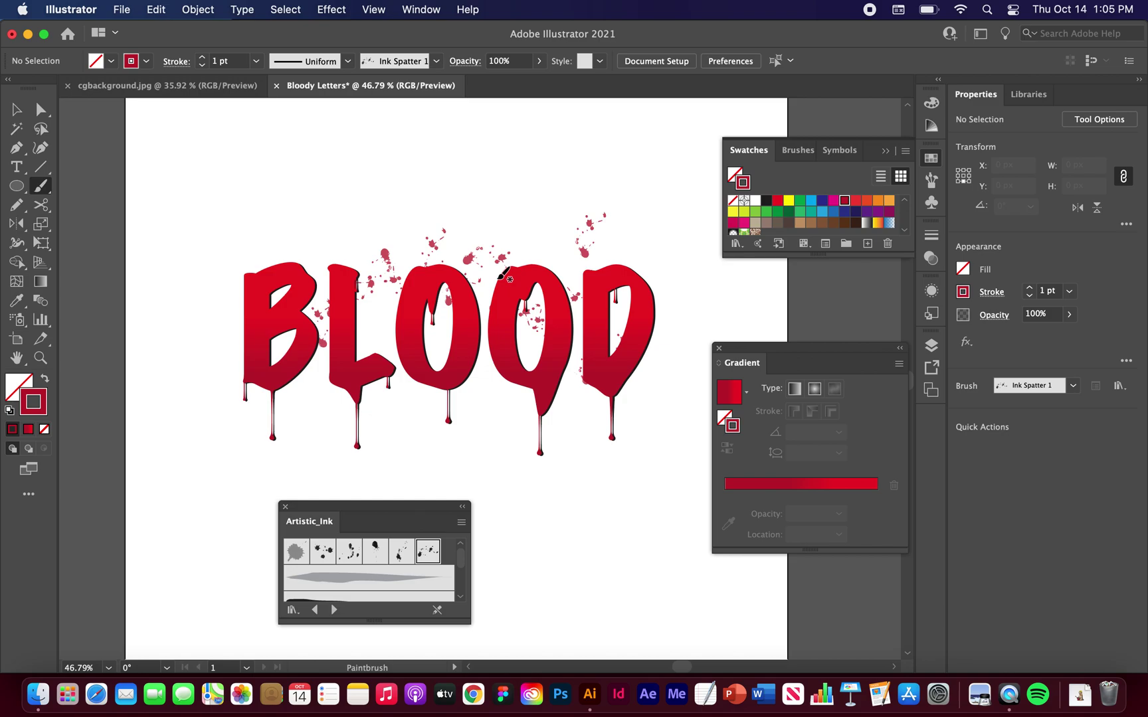
Step: Paint splatter below the B and L, apply the Ink Drop brush, and raise the drop above the second O
{"action": "left_click_drag", "start_coordinate": [313, 415], "coordinate": [327, 458]}
{"action": "left_click", "coordinate": [296, 553]}
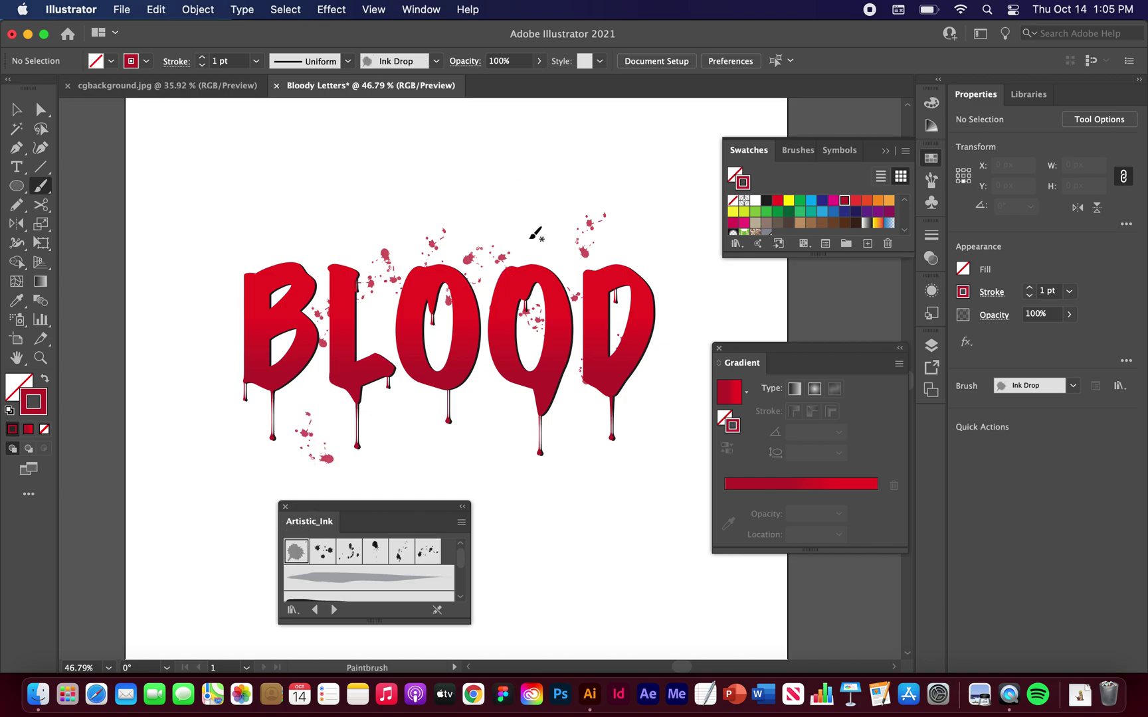
{"action": "key", "text": "v"}
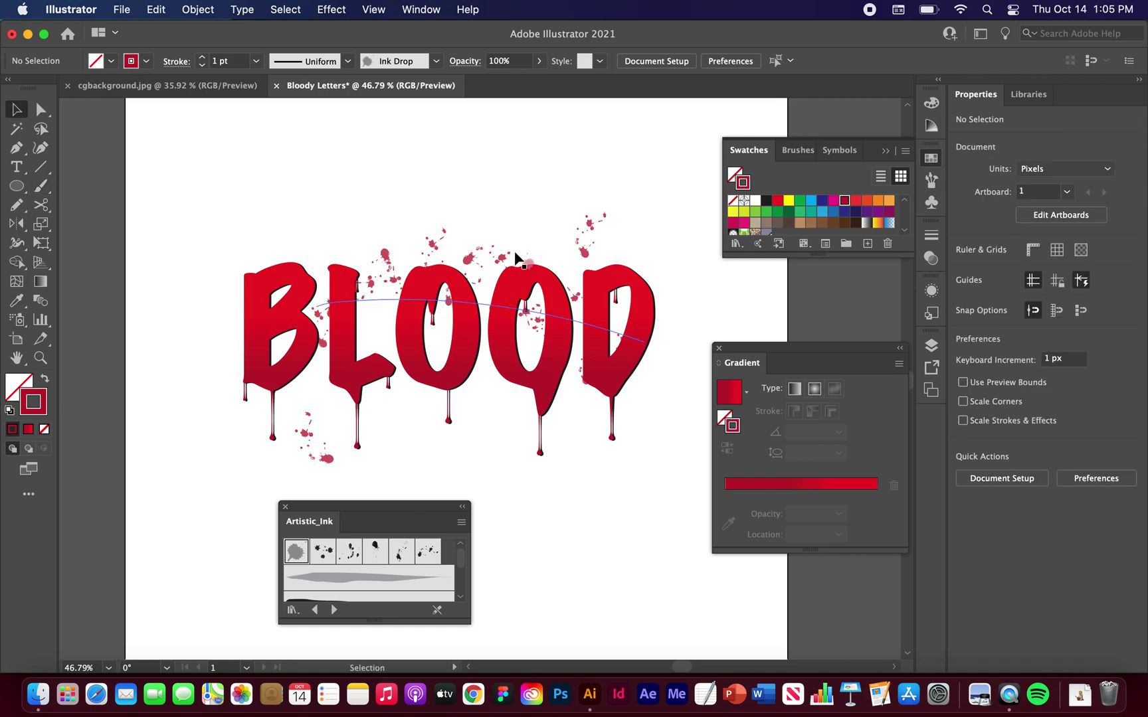
{"action": "left_click_drag", "start_coordinate": [532, 262], "coordinate": [530, 183]}
Step: Set the ink drop's stroke weight to 9 pt and move the splash below the letters
{"action": "left_click", "coordinate": [229, 61]}
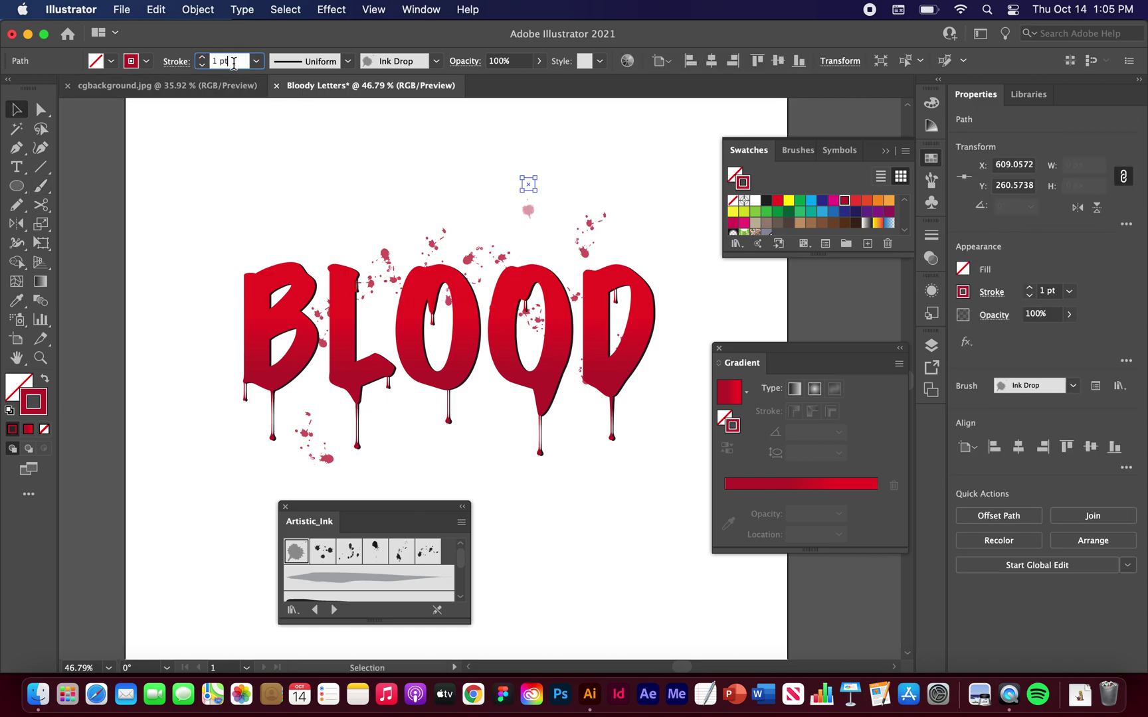
{"action": "type", "text": "10"}
{"action": "key", "text": "Return"}
{"action": "key", "text": "Down"}
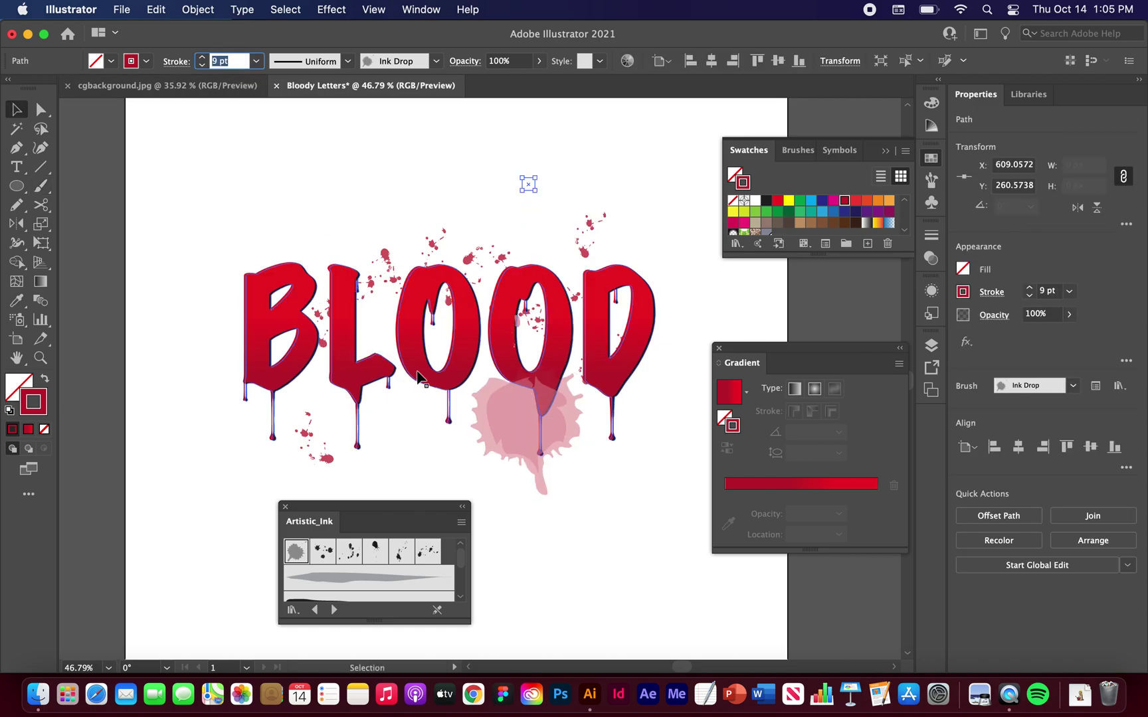
{"action": "mouse_move", "coordinate": [515, 421]}
{"action": "left_mouse_down"}
{"action": "mouse_move", "coordinate": [518, 502]}
{"action": "mouse_move", "coordinate": [544, 526]}
{"action": "left_mouse_up"}
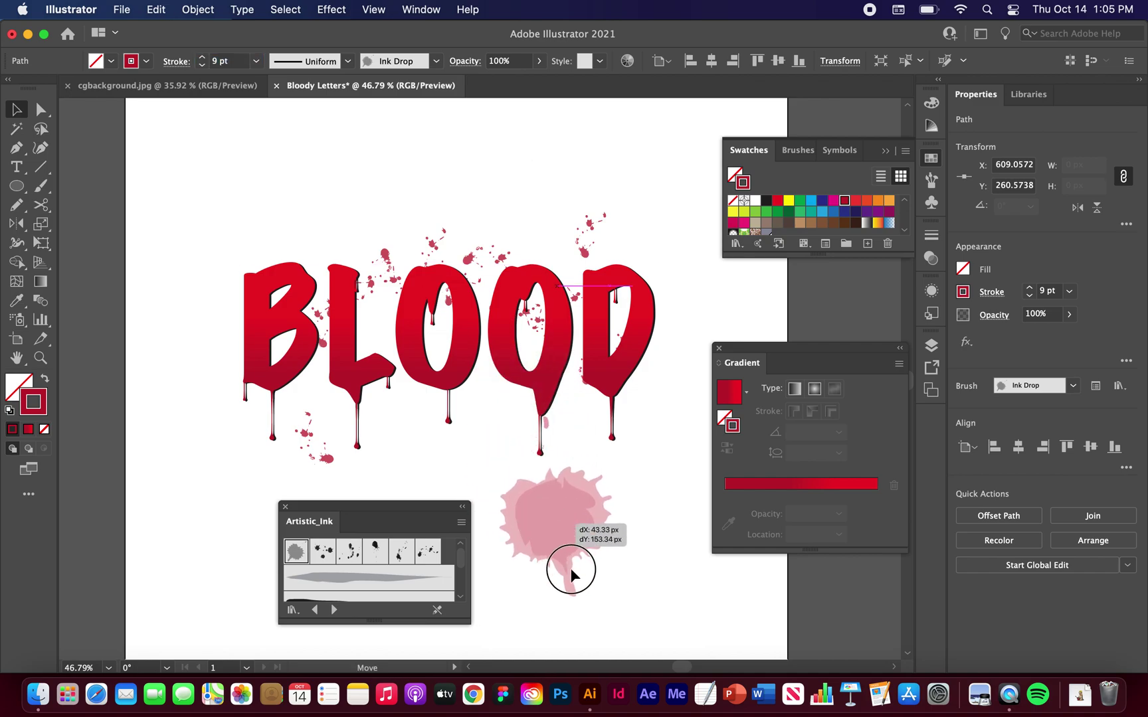
{"action": "scroll", "coordinate": [570, 571], "scroll_direction": "down", "scroll_amount": 3}
{"action": "mouse_move", "coordinate": [571, 567]}
{"action": "left_mouse_down"}
{"action": "mouse_move", "coordinate": [561, 543]}
{"action": "mouse_move", "coordinate": [617, 574]}
{"action": "left_mouse_up"}
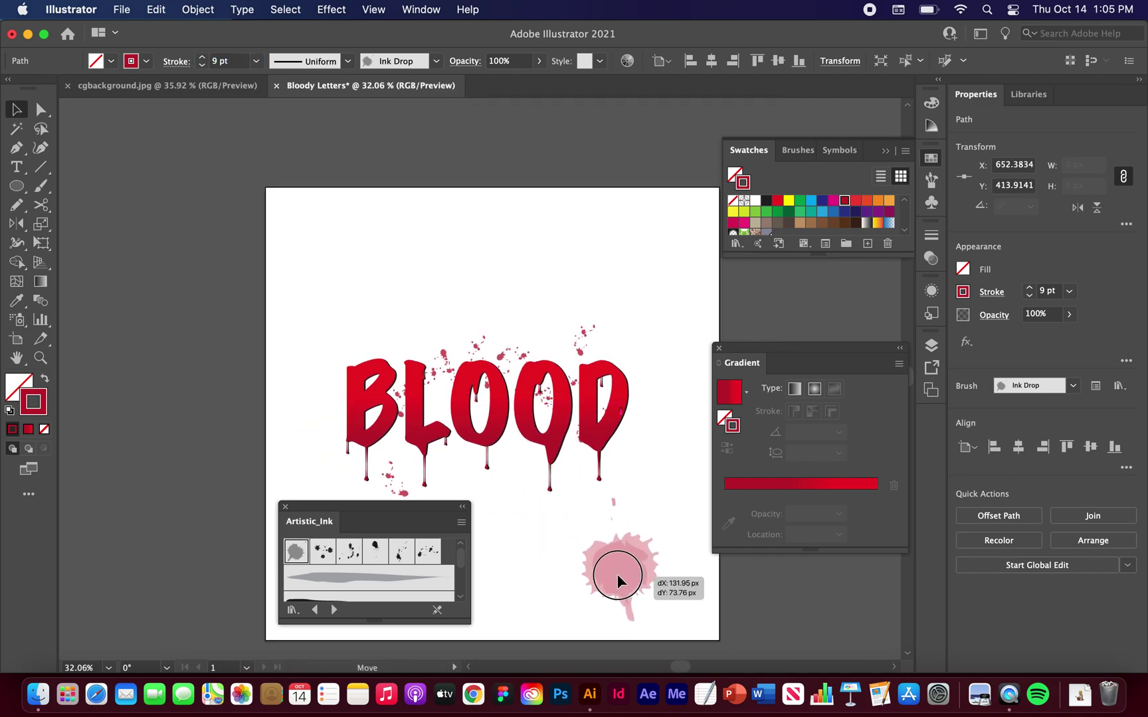
Step: Expand the splash's appearance and delete the bounding path's corner anchor
{"action": "left_click", "coordinate": [198, 9]}
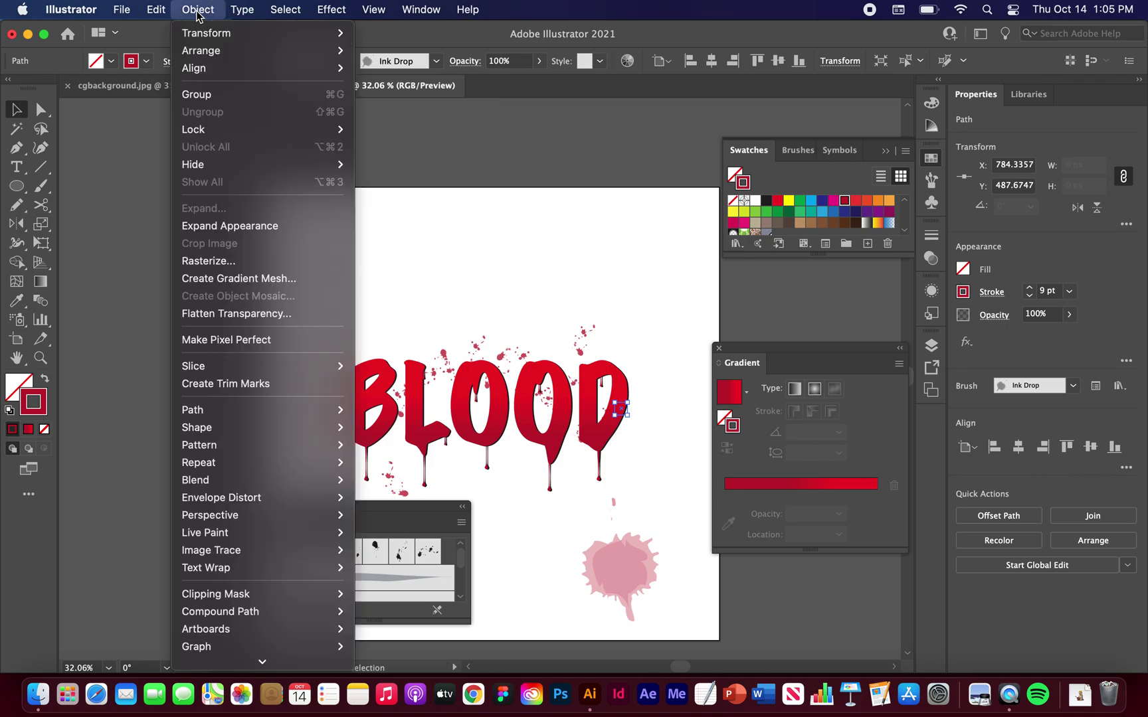
{"action": "left_click", "coordinate": [219, 226]}
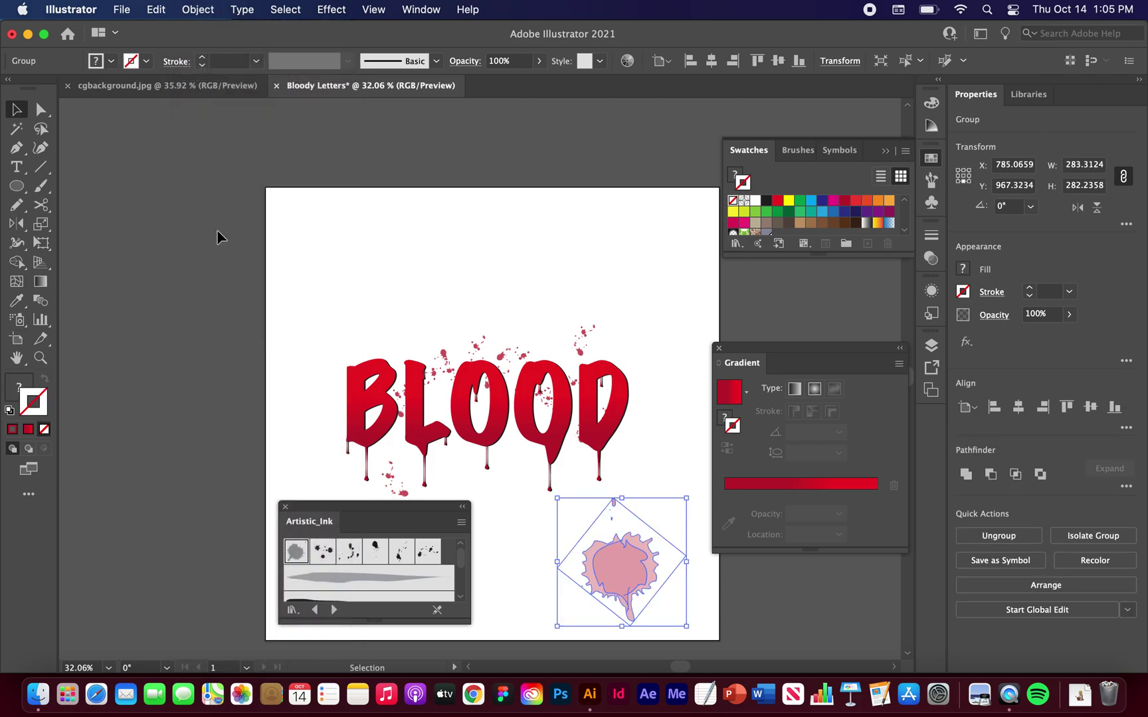
{"action": "scroll", "coordinate": [602, 489], "scroll_direction": "up", "scroll_amount": 3}
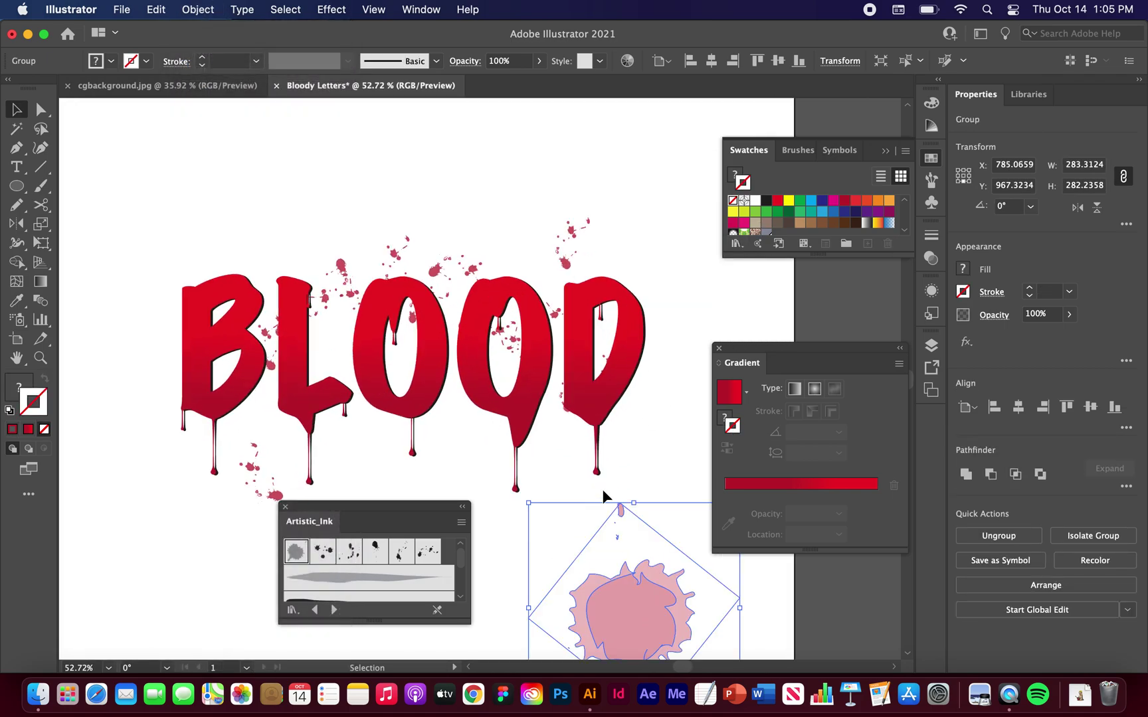
{"action": "scroll", "coordinate": [634, 531], "scroll_direction": "down", "scroll_amount": 2}
{"action": "key", "text": "a"}
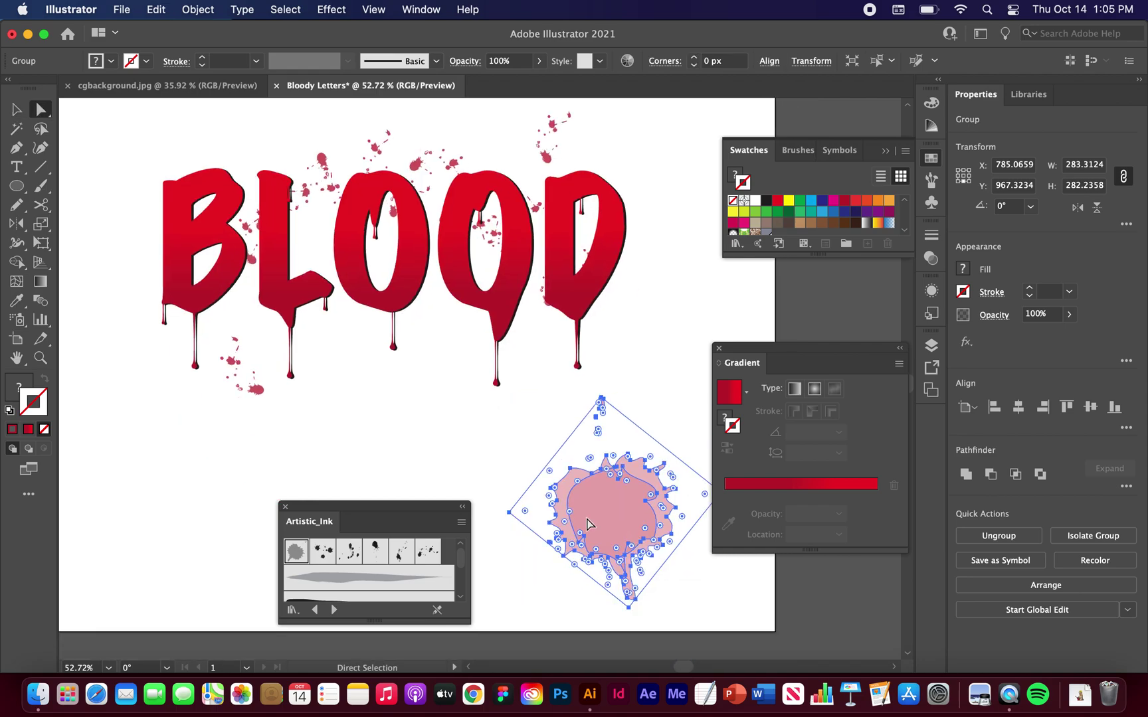
{"action": "left_click", "coordinate": [509, 513]}
{"action": "key", "text": "Delete"}
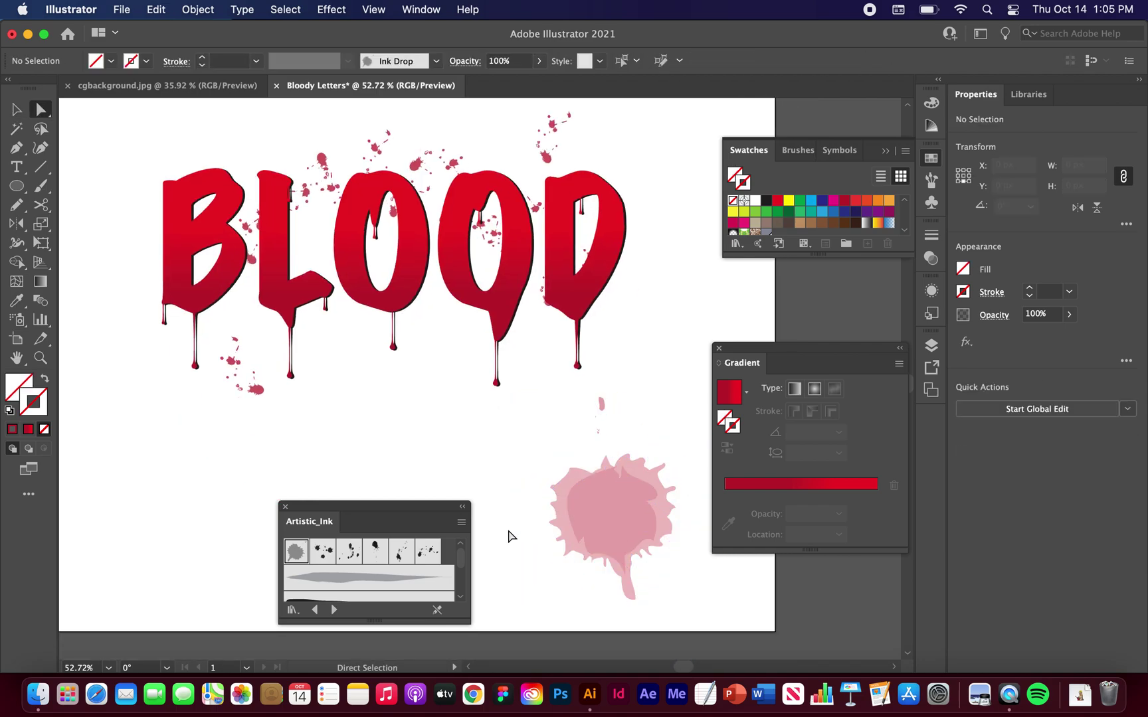
Step: Fill the expanded splash group with dark red
{"action": "scroll", "coordinate": [509, 535], "scroll_direction": "right", "scroll_amount": 3}
{"action": "scroll", "coordinate": [509, 535], "scroll_direction": "down", "scroll_amount": 2}
{"action": "key", "text": "v"}
{"action": "left_click", "coordinate": [555, 483]}
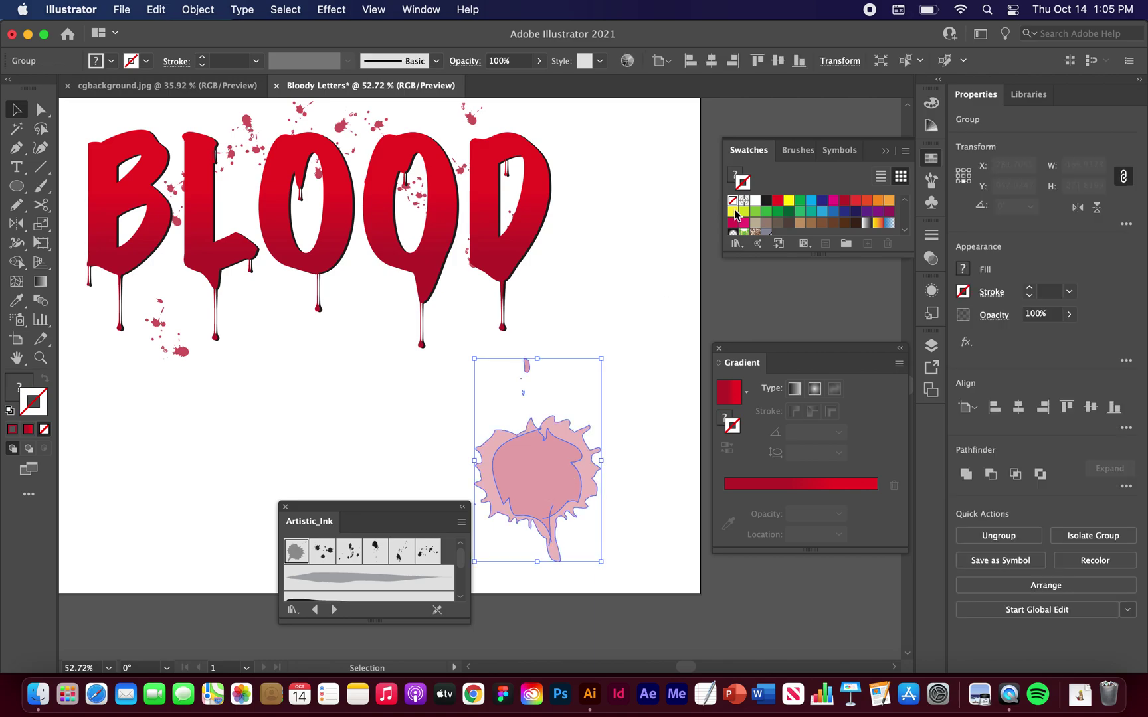
{"action": "left_click", "coordinate": [844, 201]}
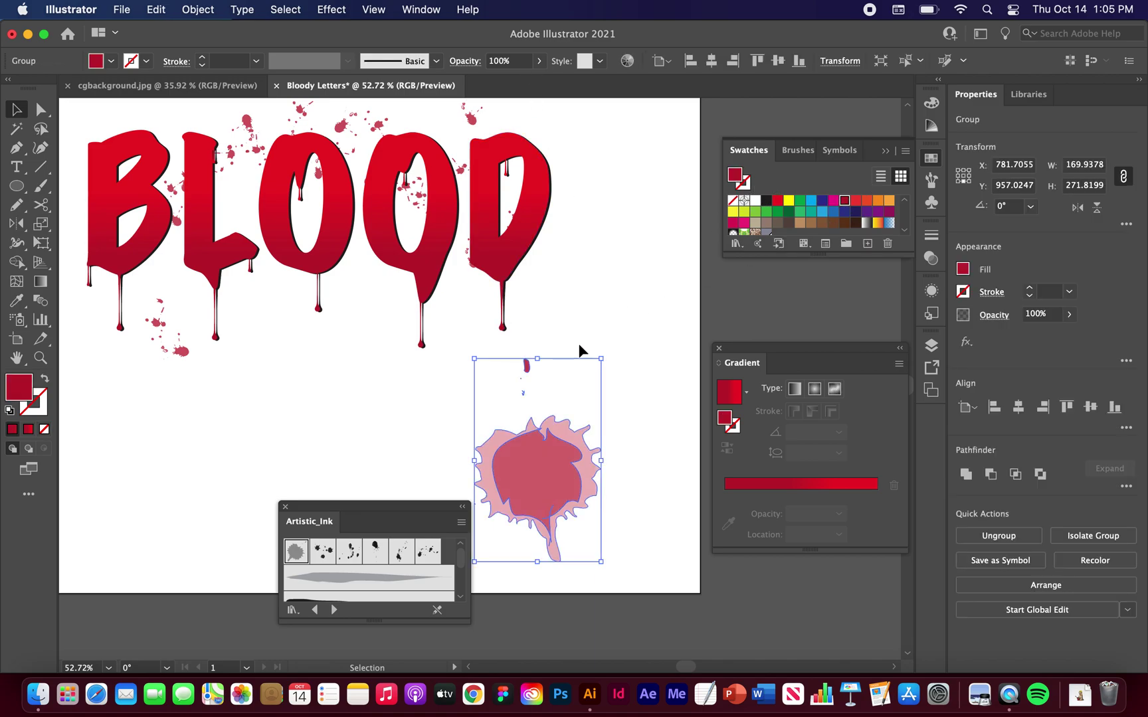
Step: Try the splash over the second O, then delete it
{"action": "left_click", "coordinate": [605, 343]}
{"action": "left_click_drag", "start_coordinate": [534, 509], "coordinate": [395, 296]}
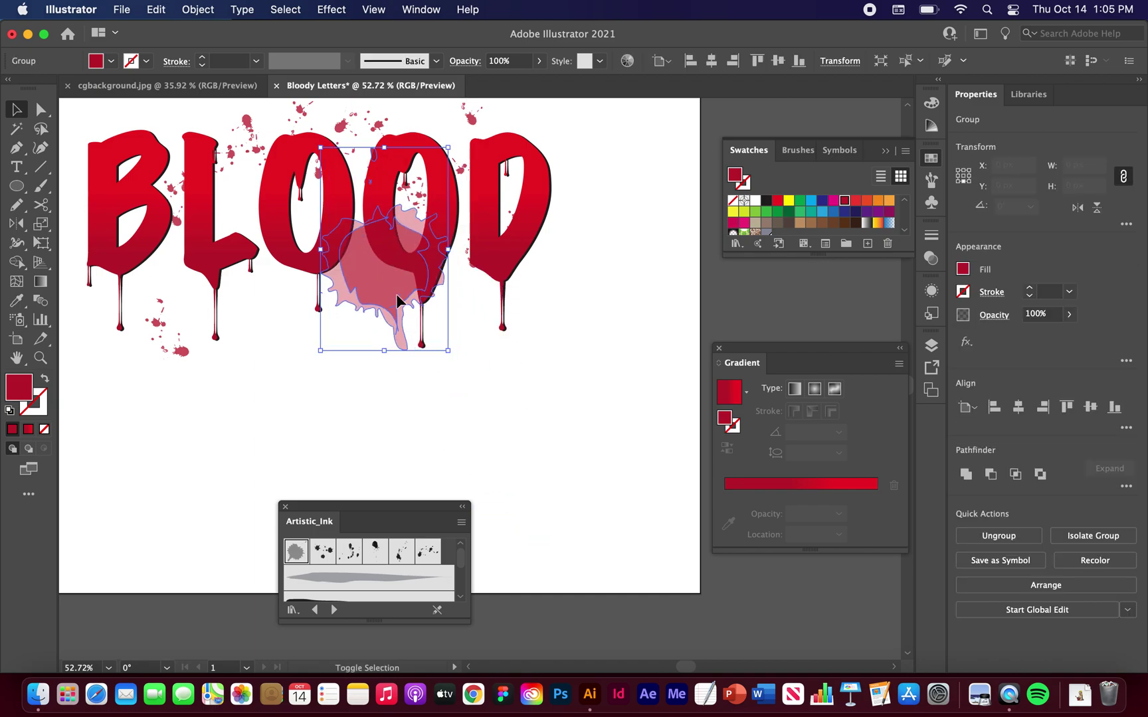
{"action": "key", "text": "Delete"}
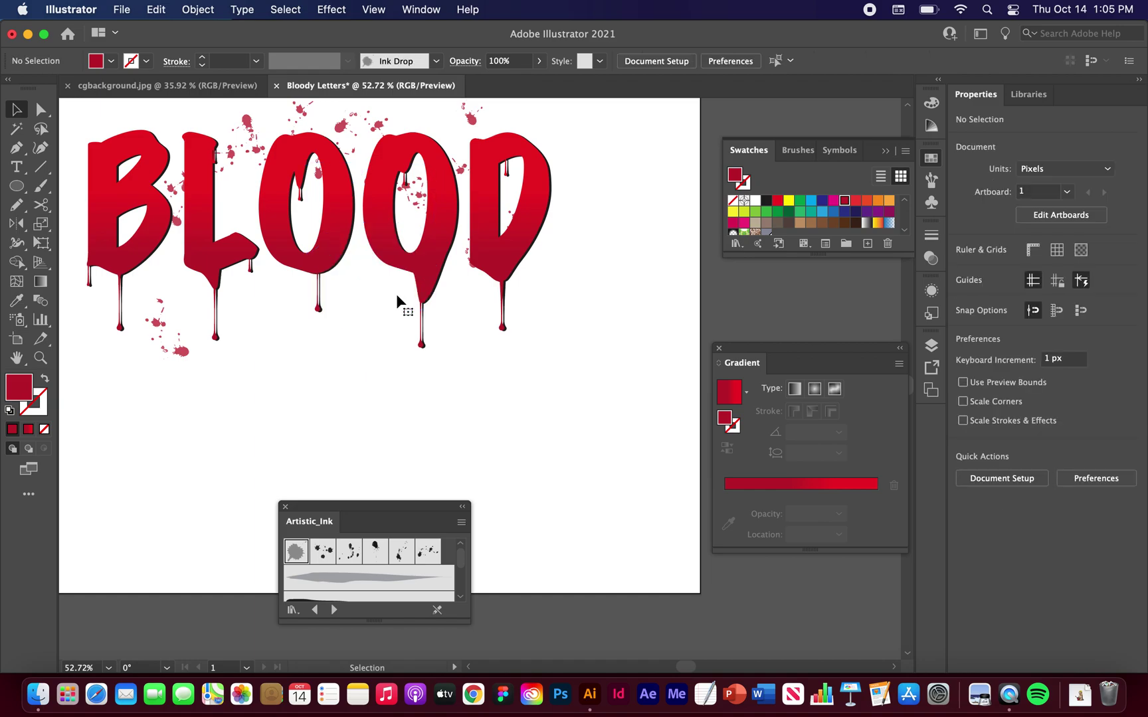
{"action": "scroll", "coordinate": [385, 303], "scroll_direction": "down", "scroll_amount": 3}
Step: Duplicate the ink spatter stroke lower down, switch it to Ink Spots, and tilt it to about 46°
{"action": "scroll", "coordinate": [364, 217], "scroll_direction": "up", "scroll_amount": 2}
{"action": "left_click_drag", "start_coordinate": [390, 242], "coordinate": [413, 297]}
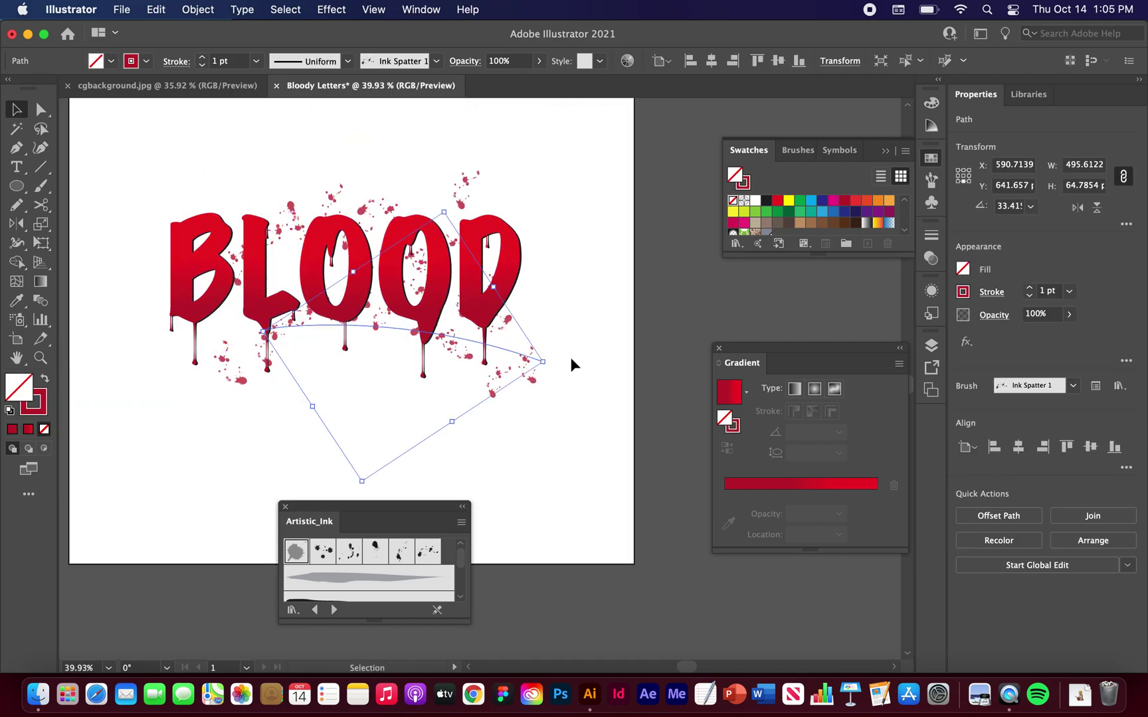
{"action": "left_click", "coordinate": [349, 550]}
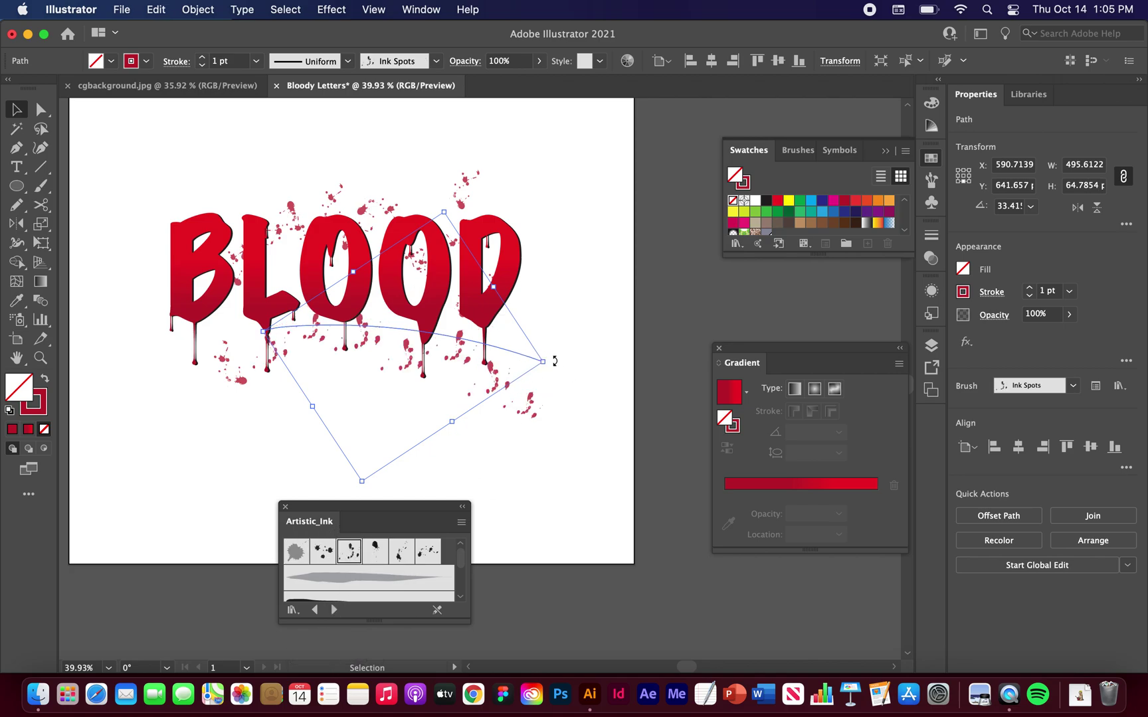
{"action": "left_click_drag", "start_coordinate": [555, 361], "coordinate": [541, 331]}
{"action": "left_click", "coordinate": [572, 259]}
{"action": "scroll", "coordinate": [571, 259], "scroll_direction": "down", "scroll_amount": 2}
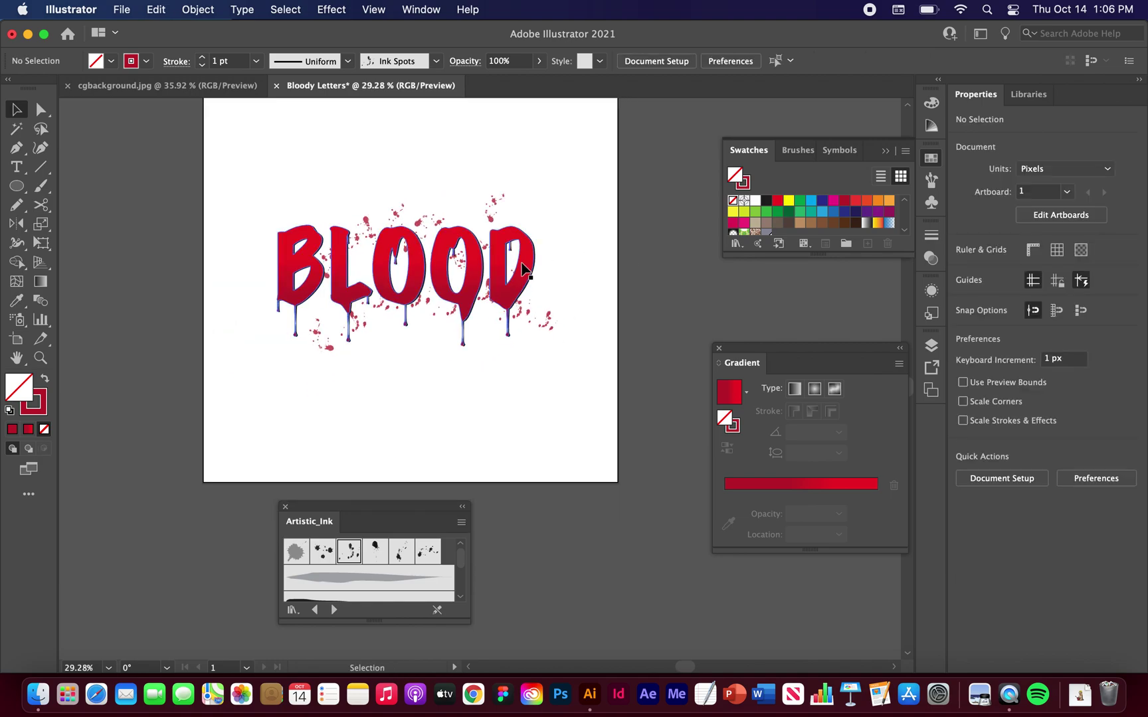
{"action": "scroll", "coordinate": [523, 269], "scroll_direction": "up", "scroll_amount": 2}
{"action": "scroll", "coordinate": [524, 269], "scroll_direction": "left", "scroll_amount": 3}
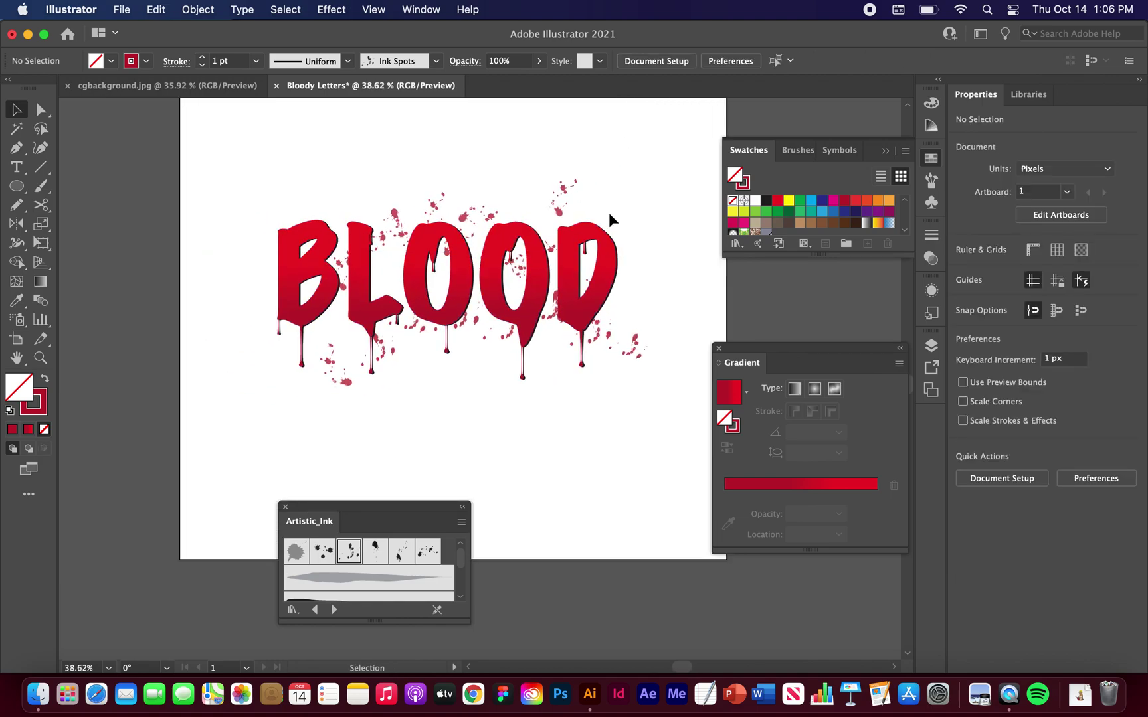
Step: Hide the toolbar, control bar and panels, and centre the finished BLOOD artwork
{"action": "key", "text": "Tab"}
{"action": "scroll", "coordinate": [584, 241], "scroll_direction": "left", "scroll_amount": 3}
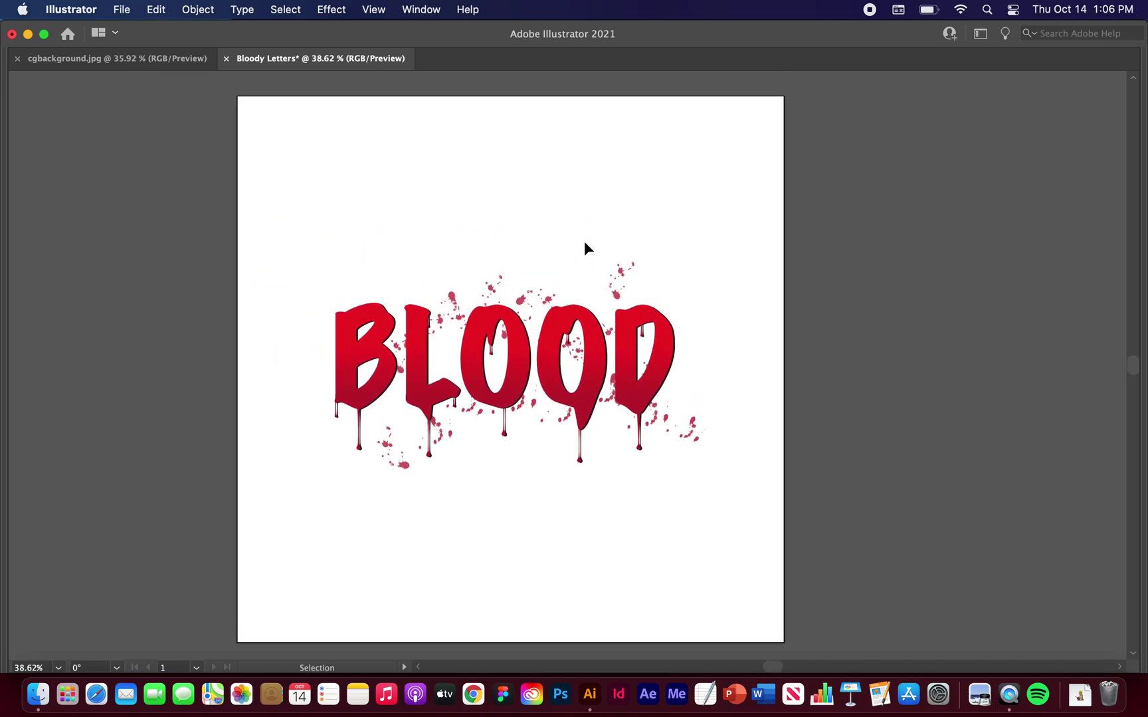
{"action": "scroll", "coordinate": [584, 248], "scroll_direction": "left", "scroll_amount": 2}
{"action": "scroll", "coordinate": [583, 247], "scroll_direction": "down", "scroll_amount": 1}
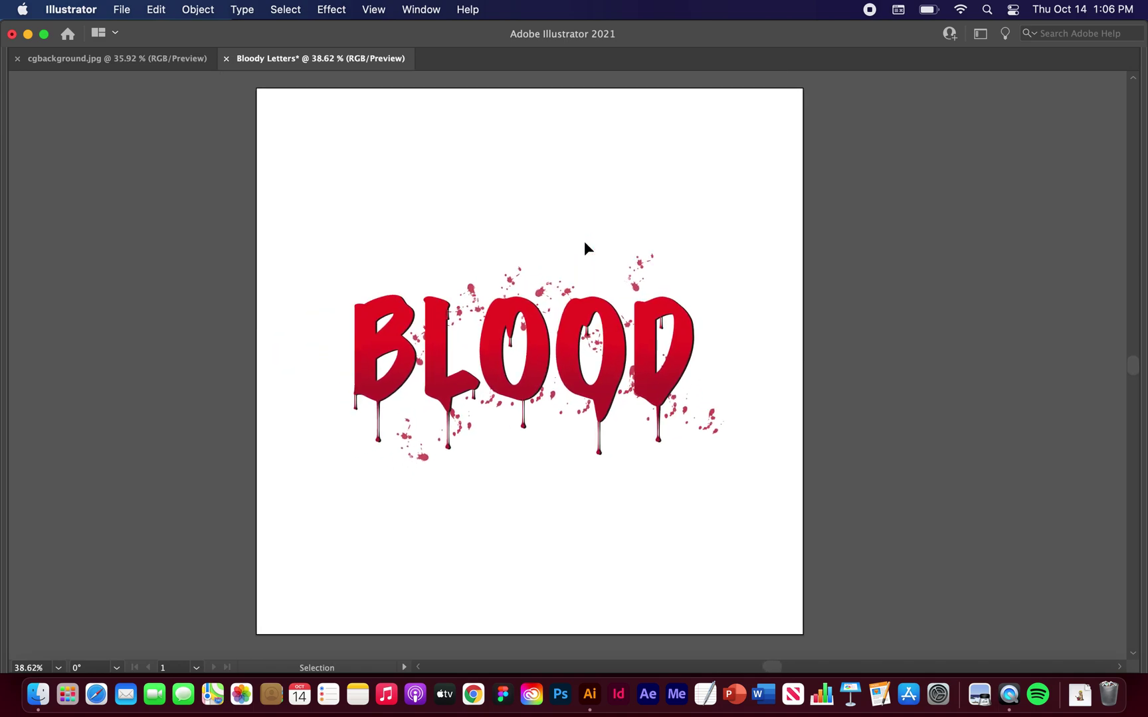